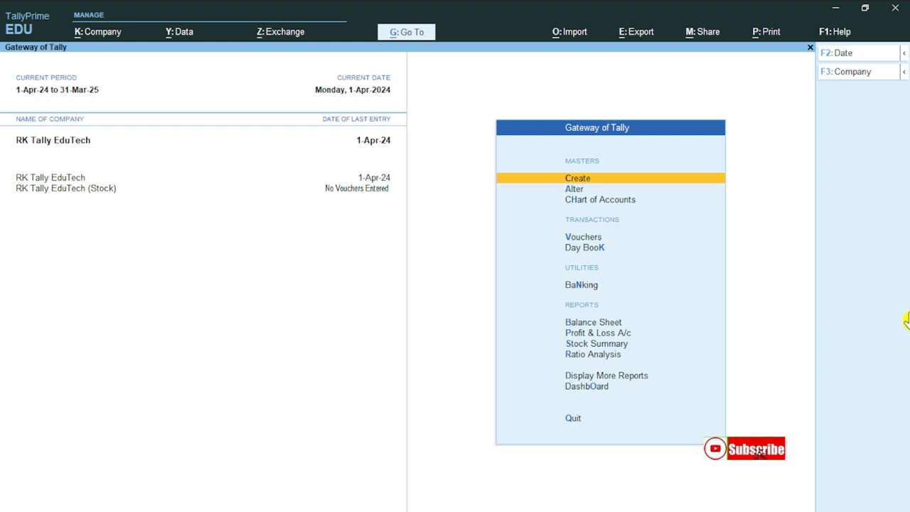
Examine the inventory master types available for creation, from Stock Group to Godown, and return to the Gateway of Tally.
key("Return")
key("Down")
key("Down")
key("Down")
key("Down")
key("Down")
key("Down")
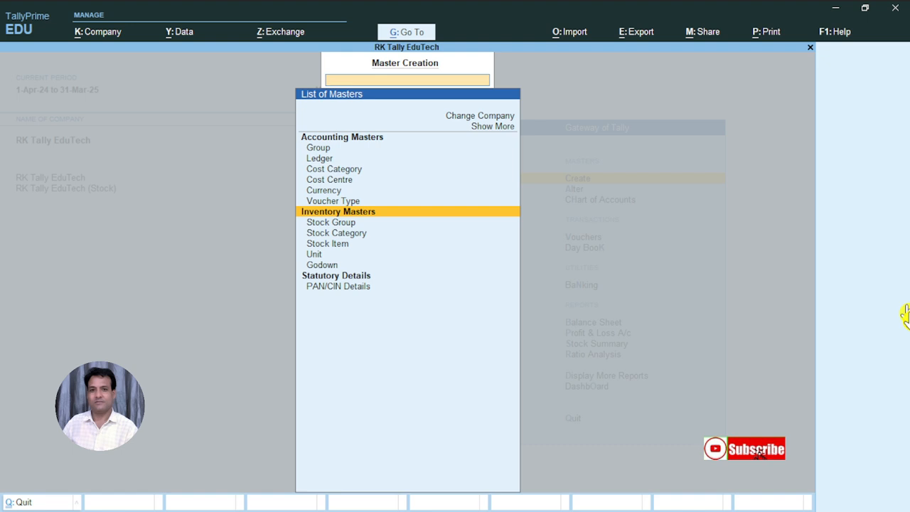
key("Down")
key("Down")
key("Down")
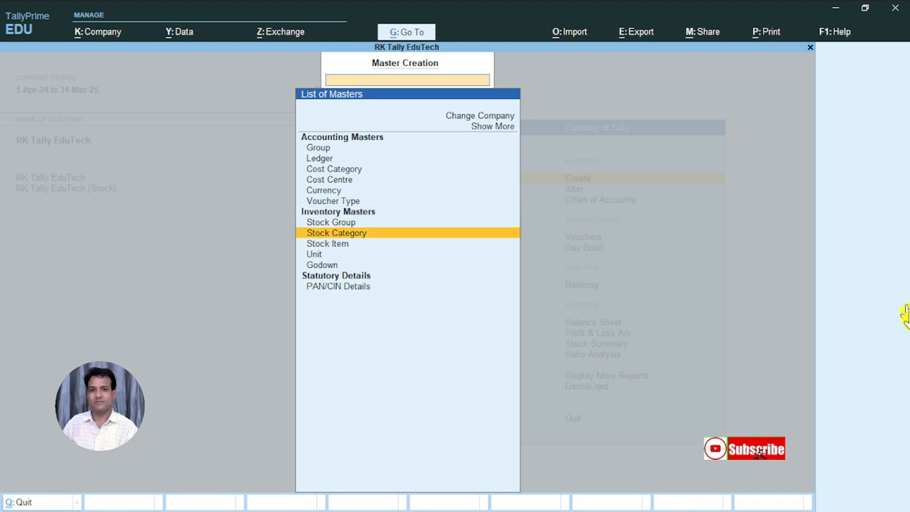
key("Down")
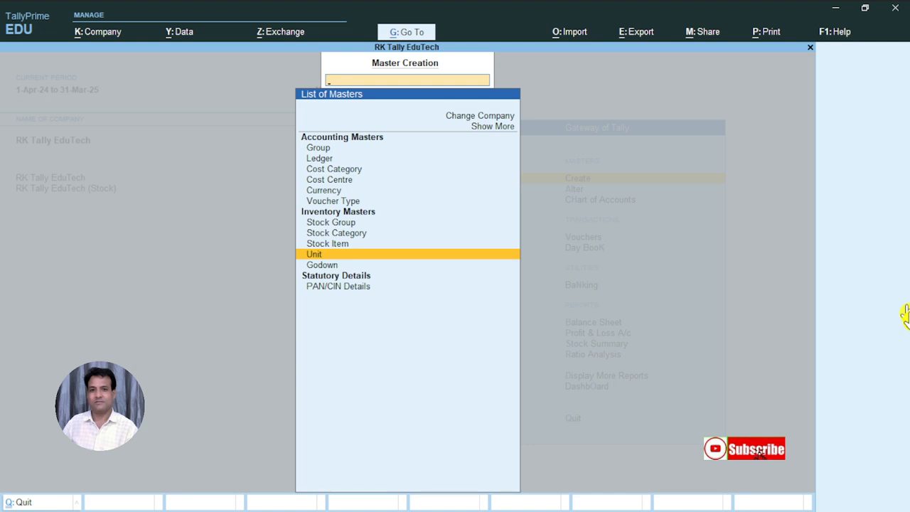
key("Down")
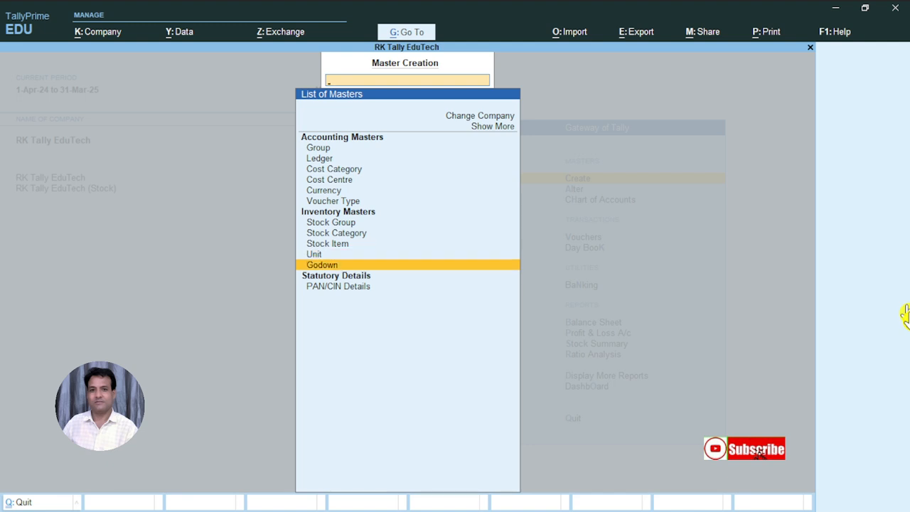
key("Up")
key("Up")
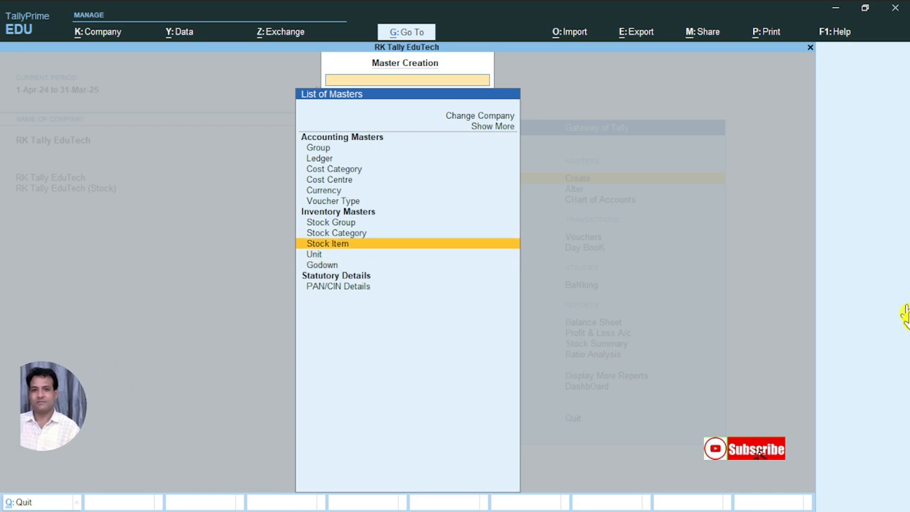
key("Up")
key("Up")
key("Escape")
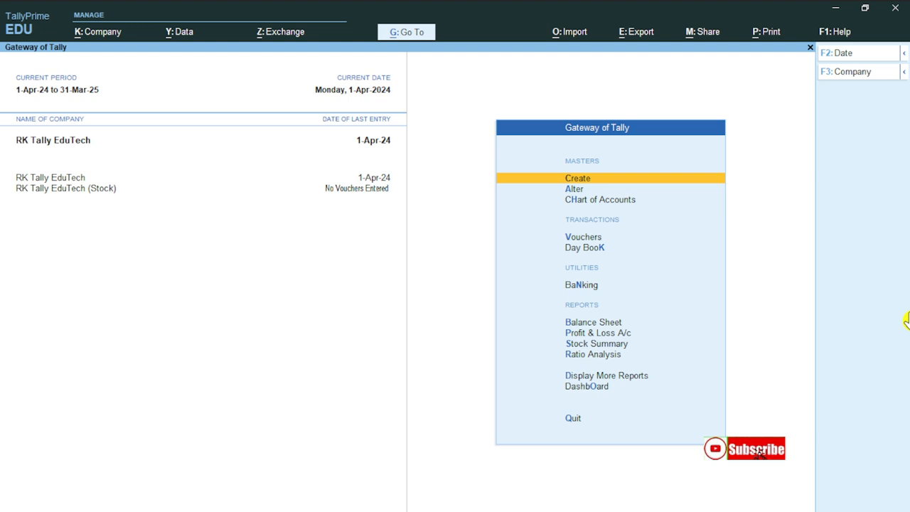
Start a voucher entry and list all voucher types, including the inactive ones.
key("Down")
key("Down")
key("Down")
key("Down")
key("Up")
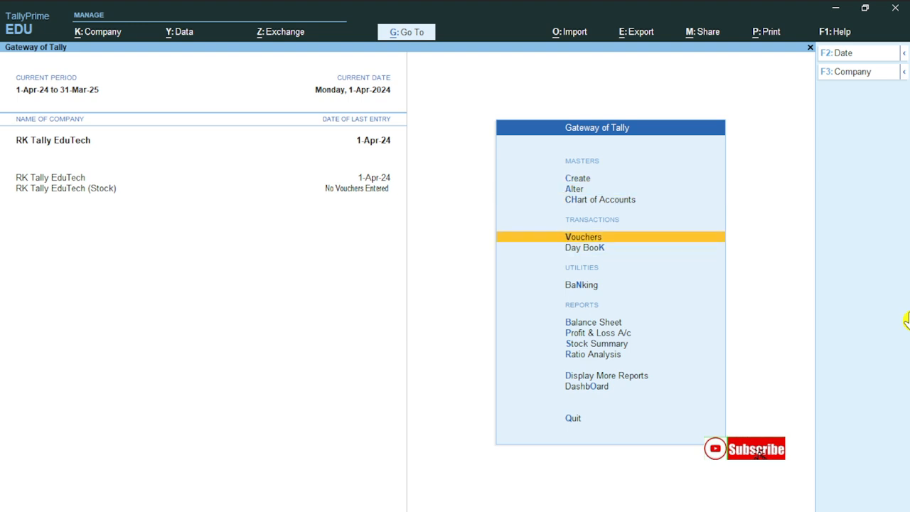
key("Return")
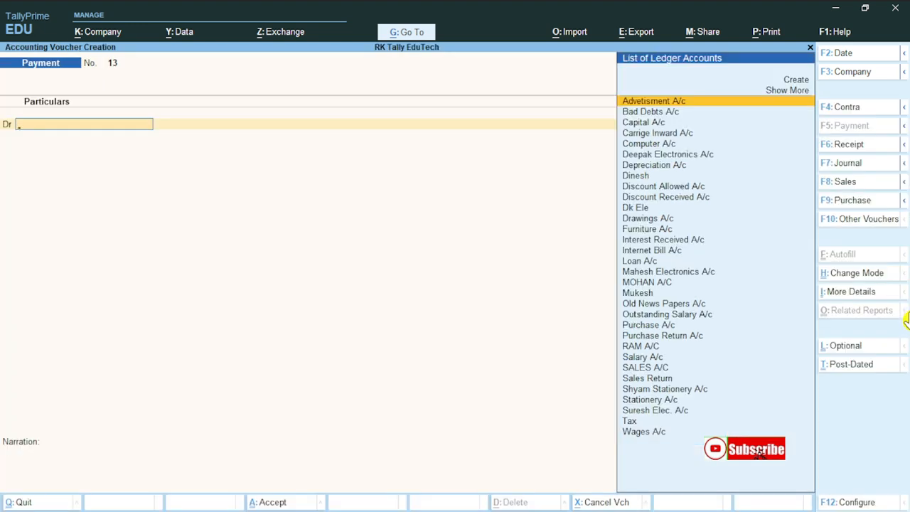
key("F10")
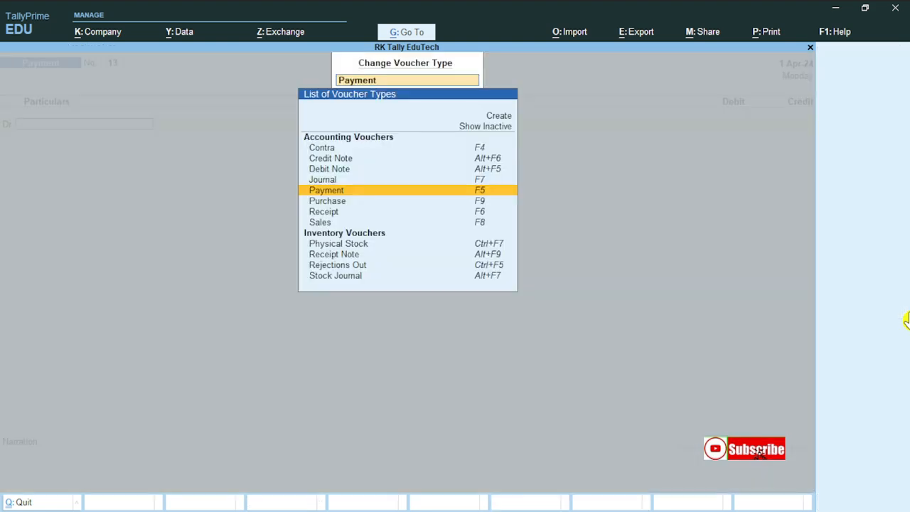
key("Up")
key("Up")
key("Up")
key("Up")
key("Up")
key("Return")
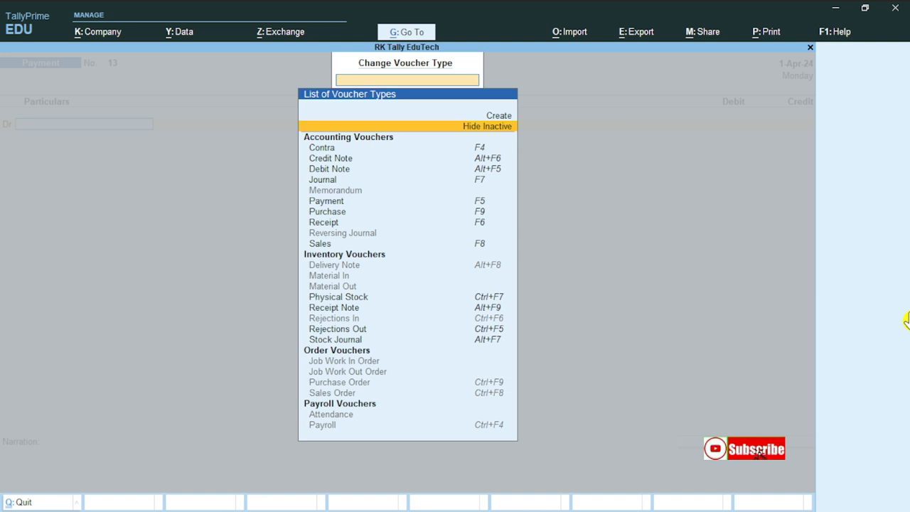
Examine the accounting, inventory, order and payroll voucher types, including Purchase and Sales.
key("Down")
key("Down")
key("Down")
key("Down")
key("Down")
key("Down")
key("Down")
key("Down")
key("Down")
key("Down")
key("Down")
key("Down")
key("Down")
key("Down")
key("Down")
key("Down")
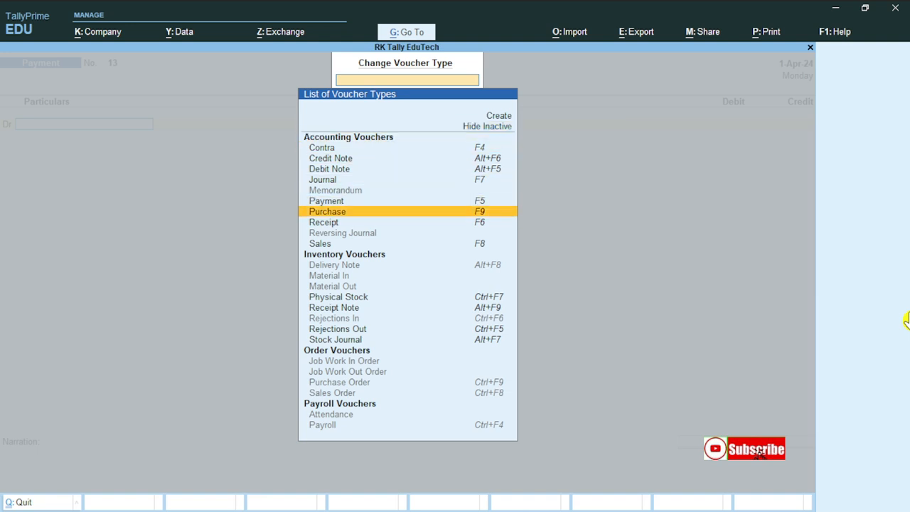
key("Up")
key("Up")
key("Up")
key("Up")
key("Up")
key("Up")
key("Up")
key("Up")
key("Up")
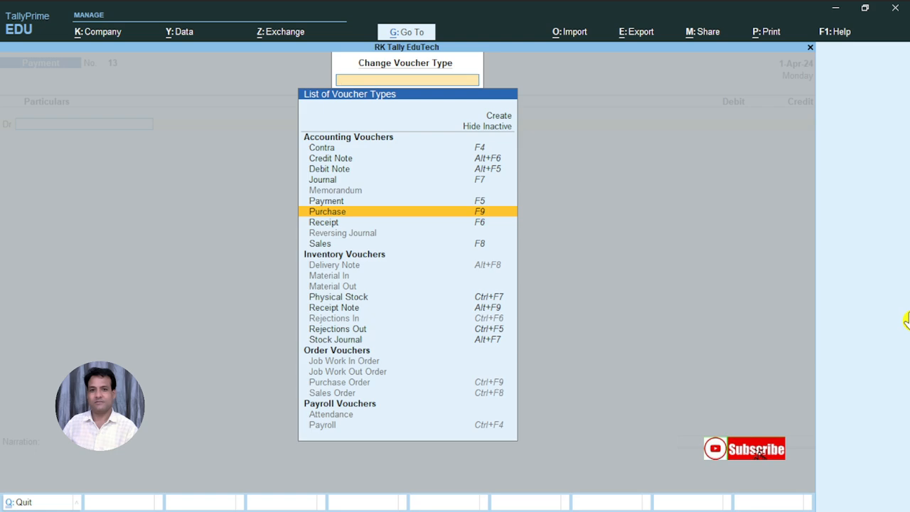
key("Down")
key("Down")
key("Down")
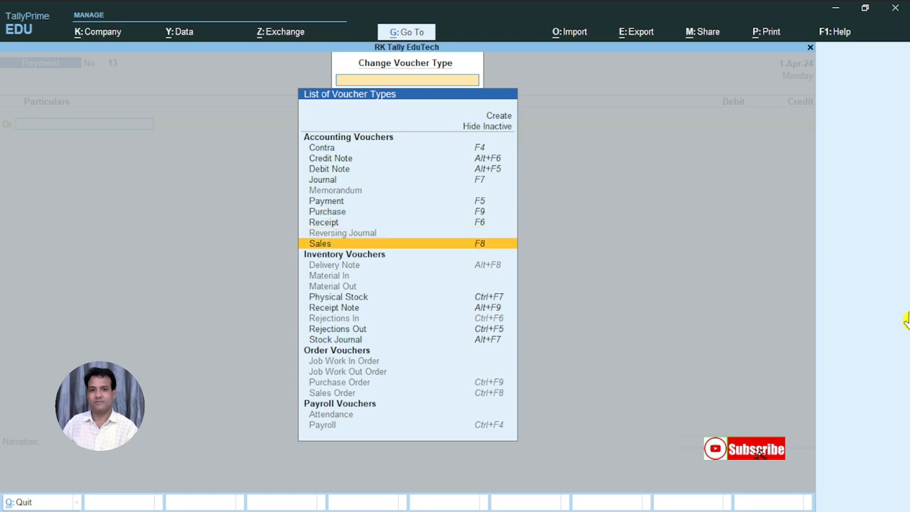
Open a blank Purchase voucher to view its item fields, and quit to the Gateway of Tally without saving.
key("Up")
key("Up")
key("Up")
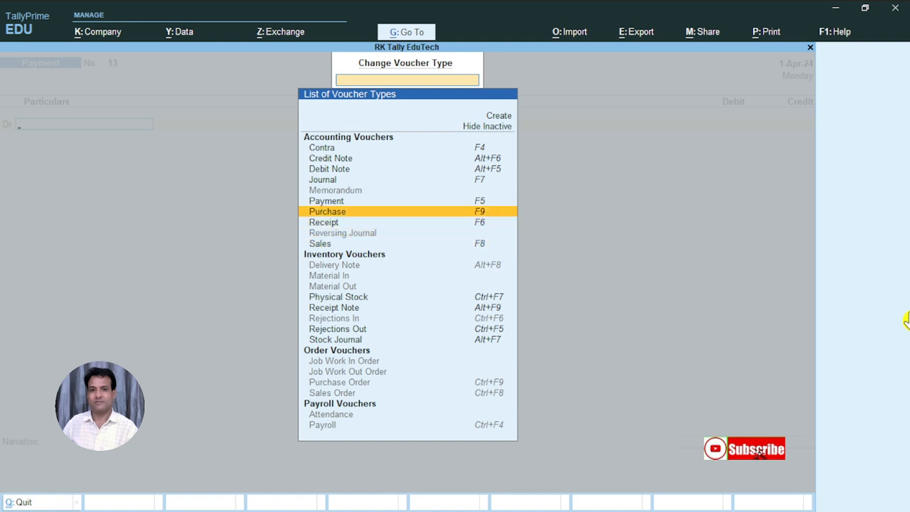
key("Return")
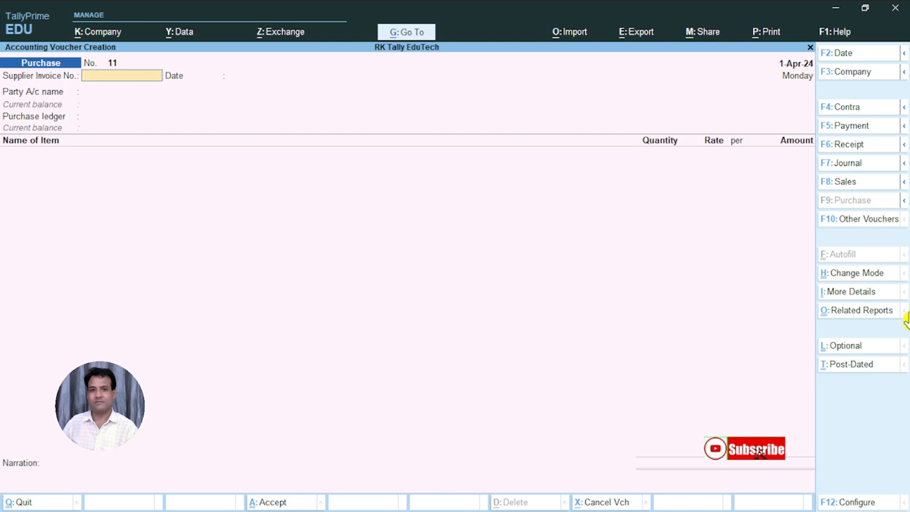
key("Escape")
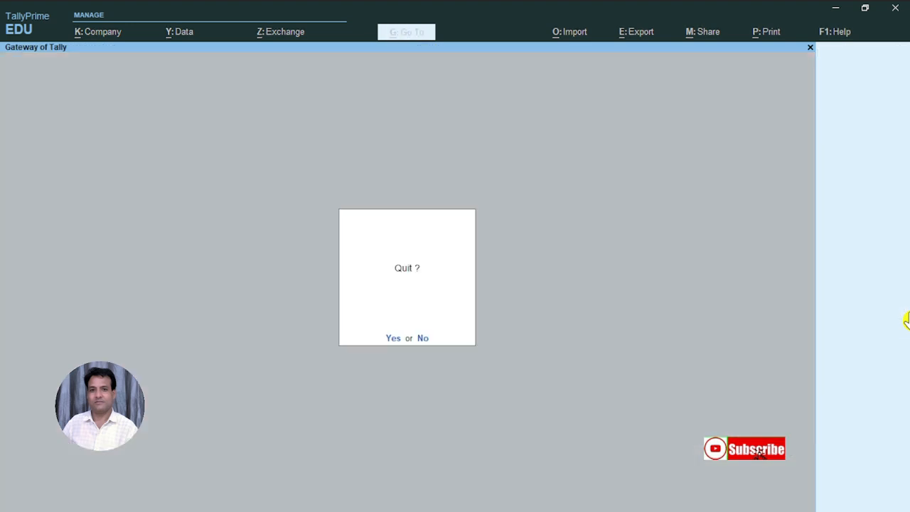
key("y")
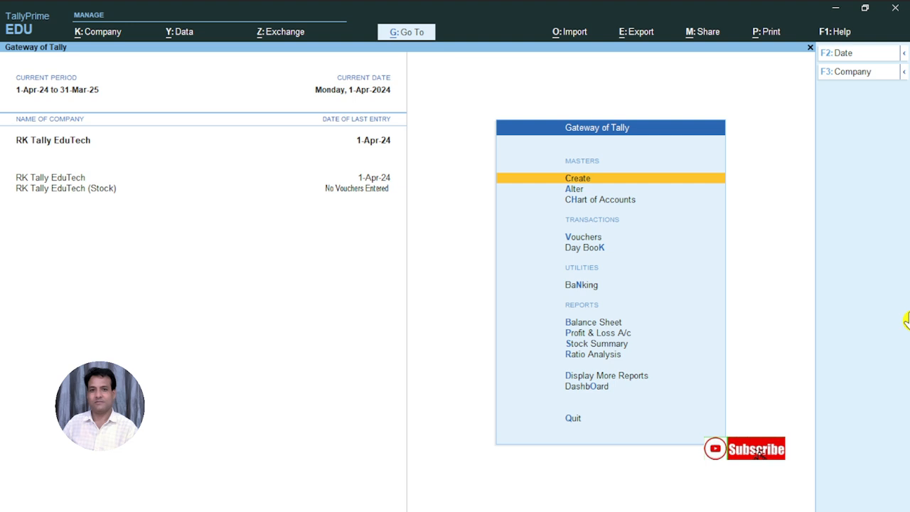
Review the Stock Group, Stock Category, Stock Item, Unit and Godown entries among the creatable masters, and close the list.
key("Return")
key("Down")
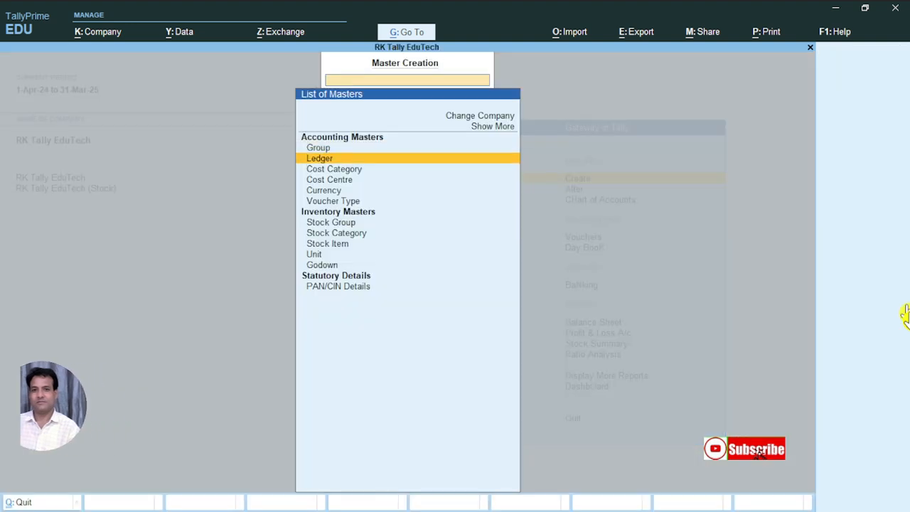
key("Down")
key("Down")
key("Down")
key("Down")
key("Down")
key("Down")
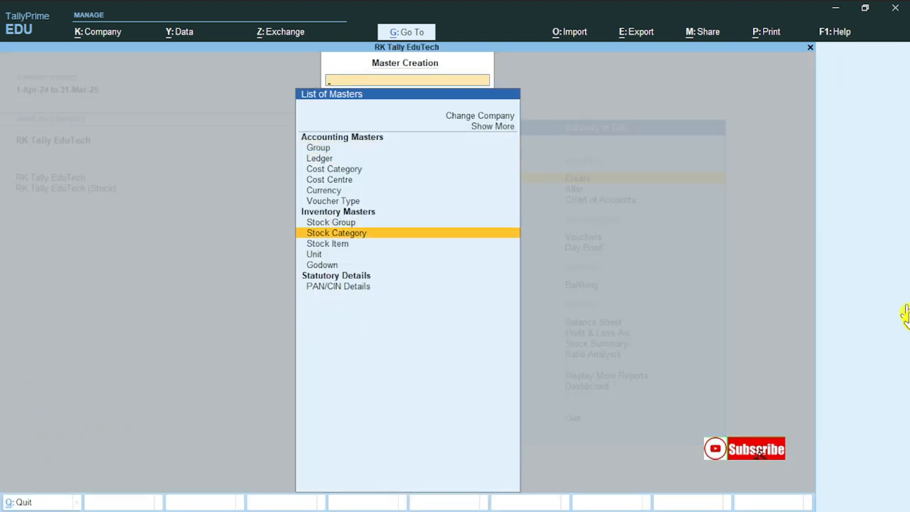
key("Down")
key("Down")
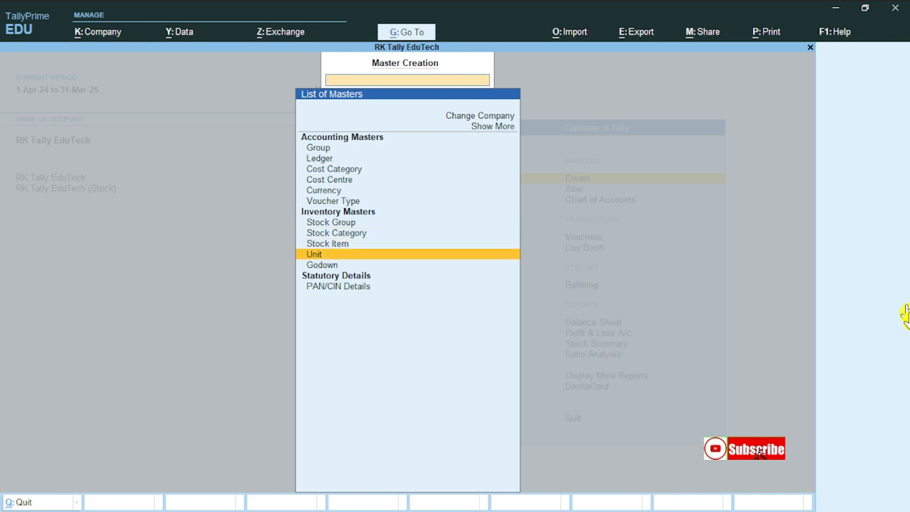
key("Up")
key("Up")
key("Up")
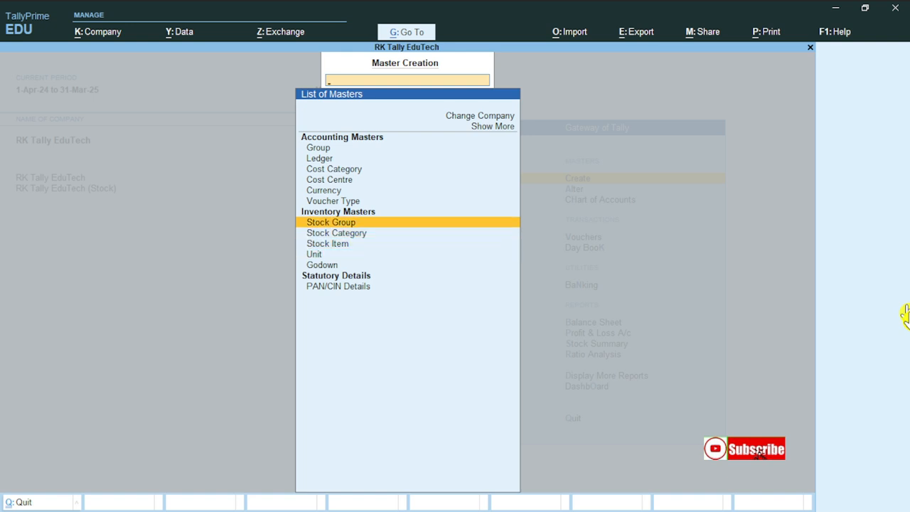
key("Down")
key("Down")
key("Down")
key("Down")
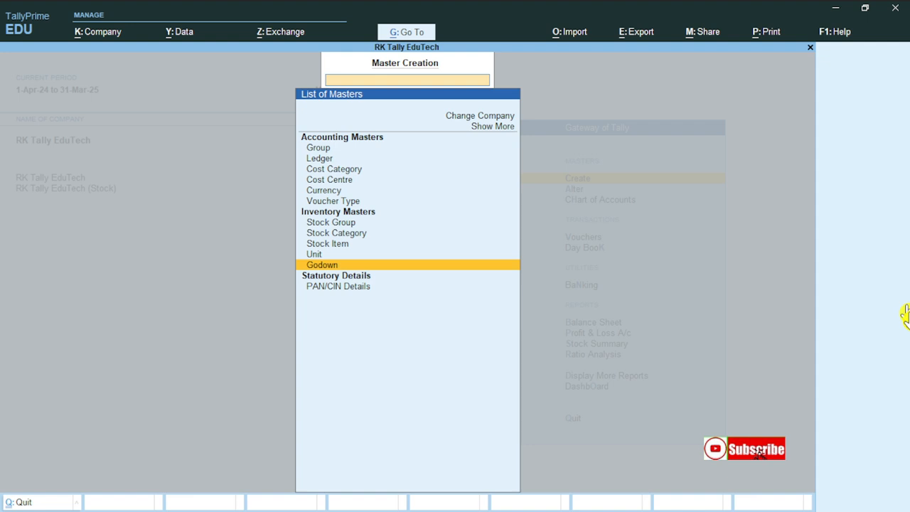
key("Up")
key("Up")
key("Up")
key("Up")
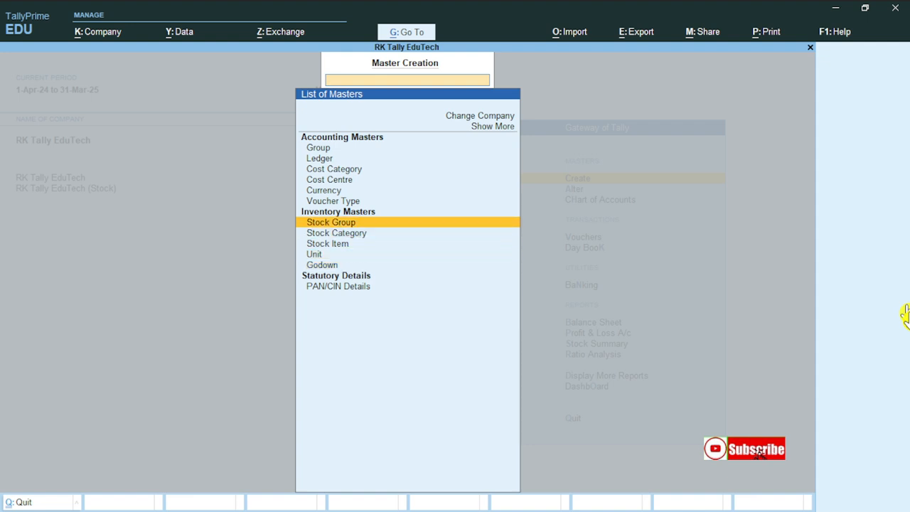
key("Escape")
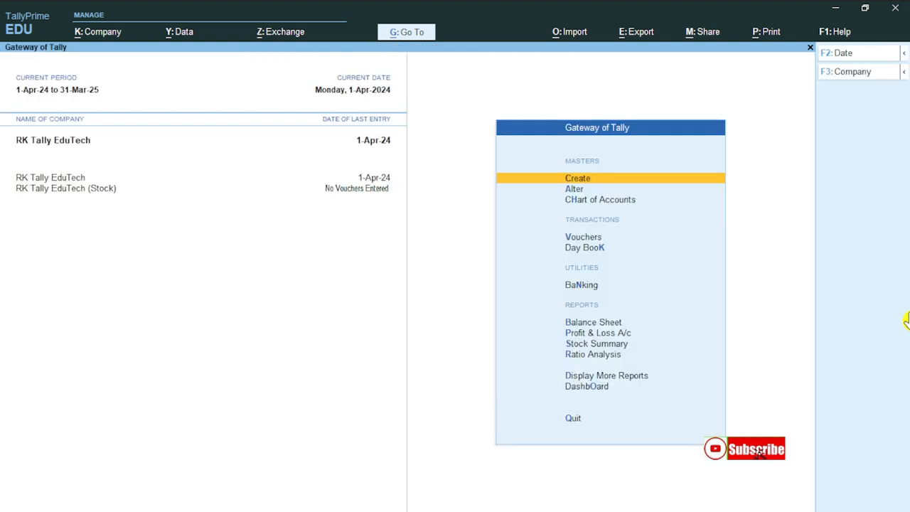
Switch to the Inventory Master PDF and study its stock group, category, unit and stock item table and diagrams.
key("alt+Tab")
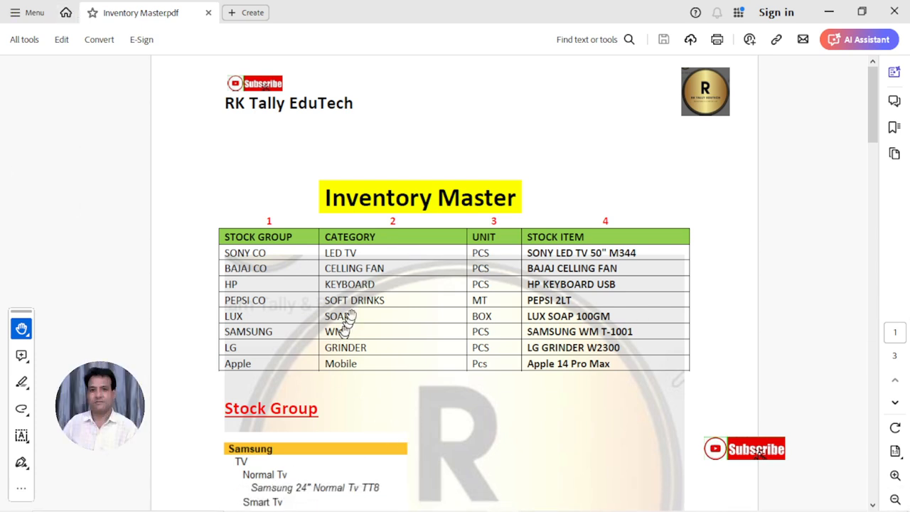
scroll(380, 270, "up", 1)
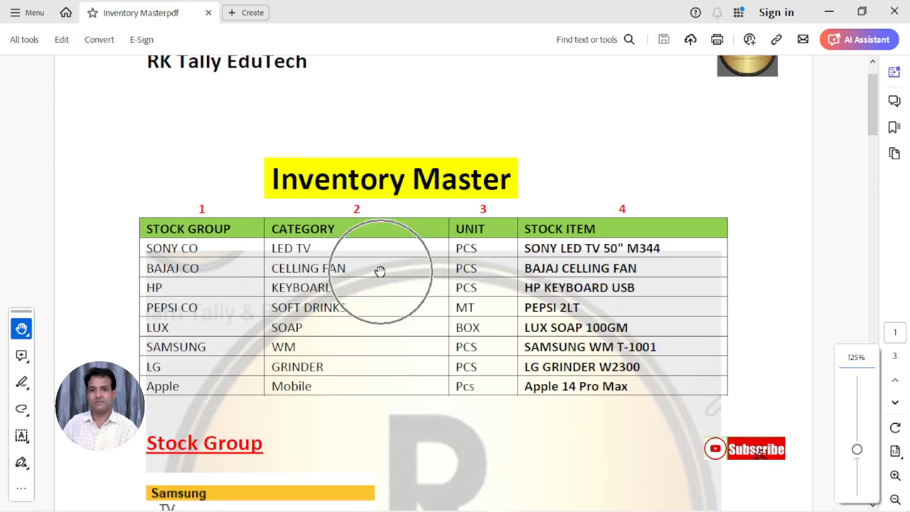
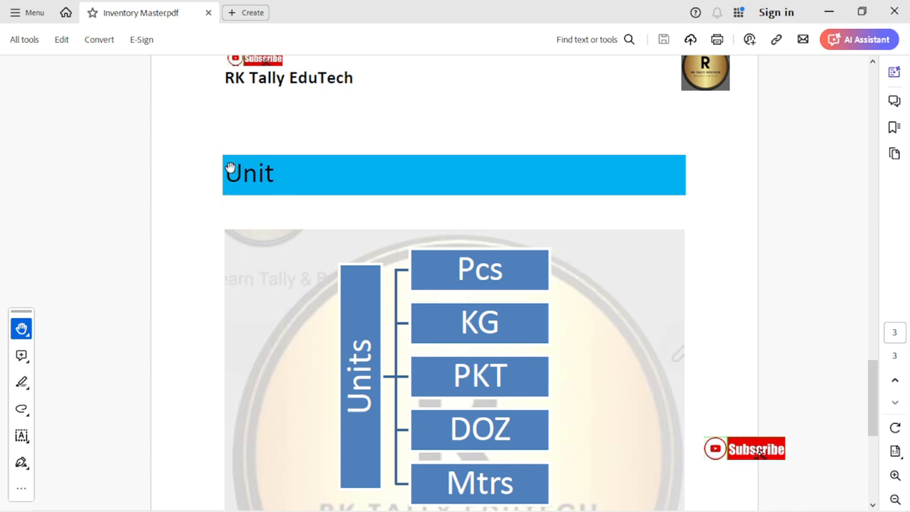
scroll(358, 236, "up", 10)
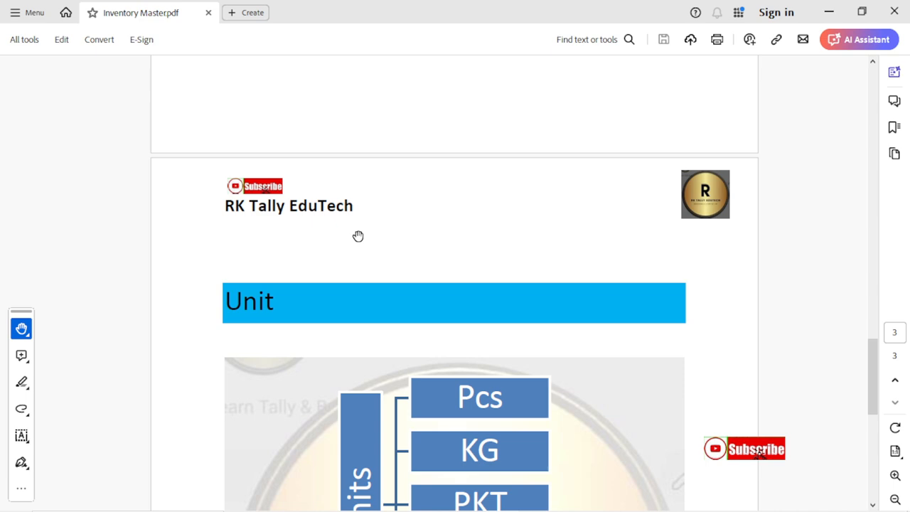
scroll(358, 237, "up", 10)
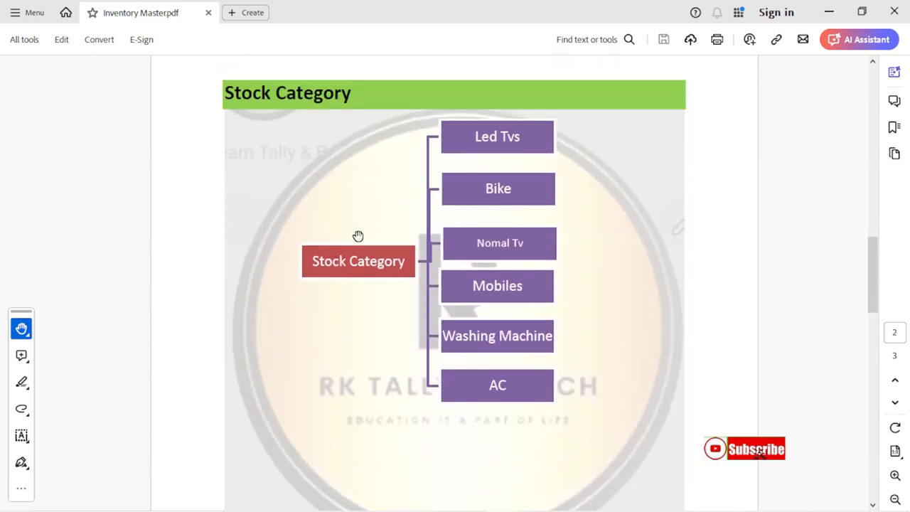
scroll(358, 236, "up", 5)
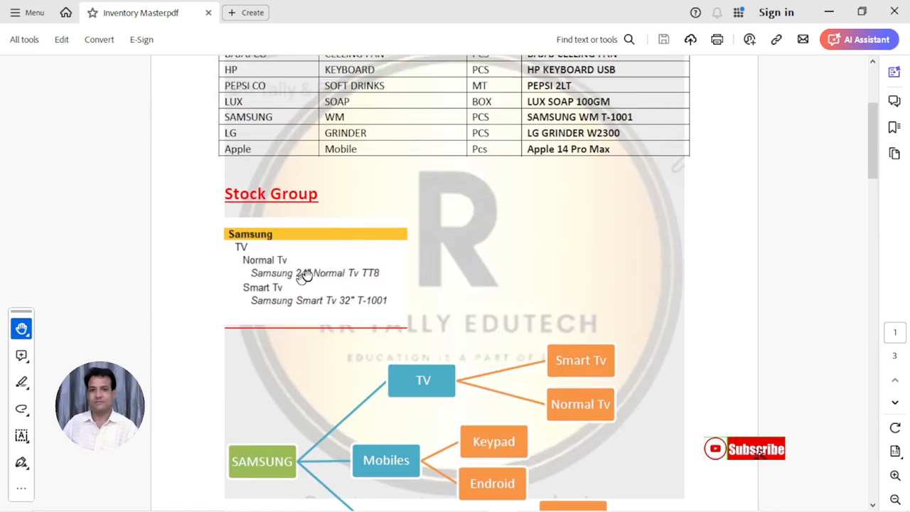
scroll(307, 275, "up", 1)
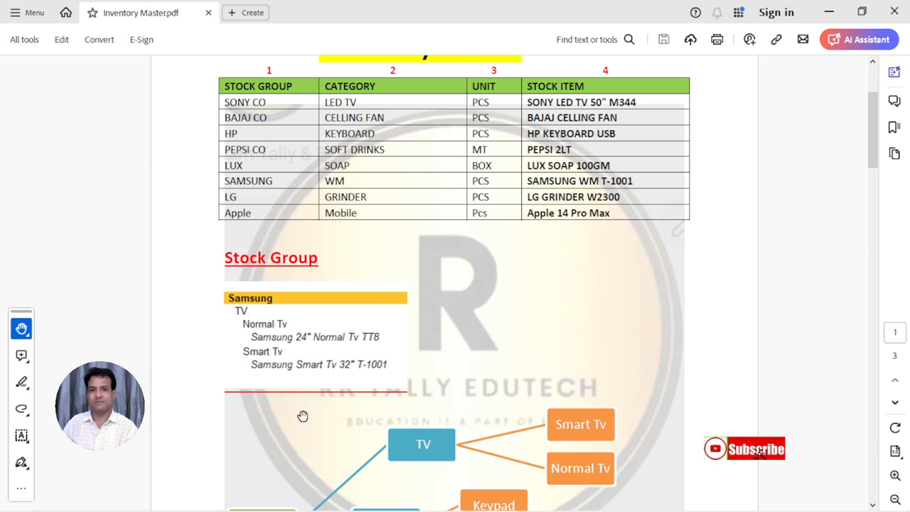
scroll(302, 416, "up", 2)
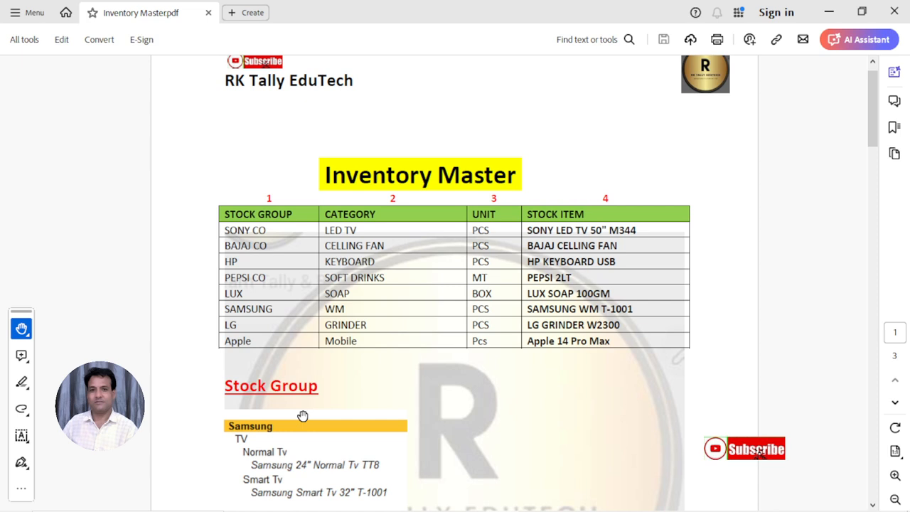
scroll(302, 416, "down", 2)
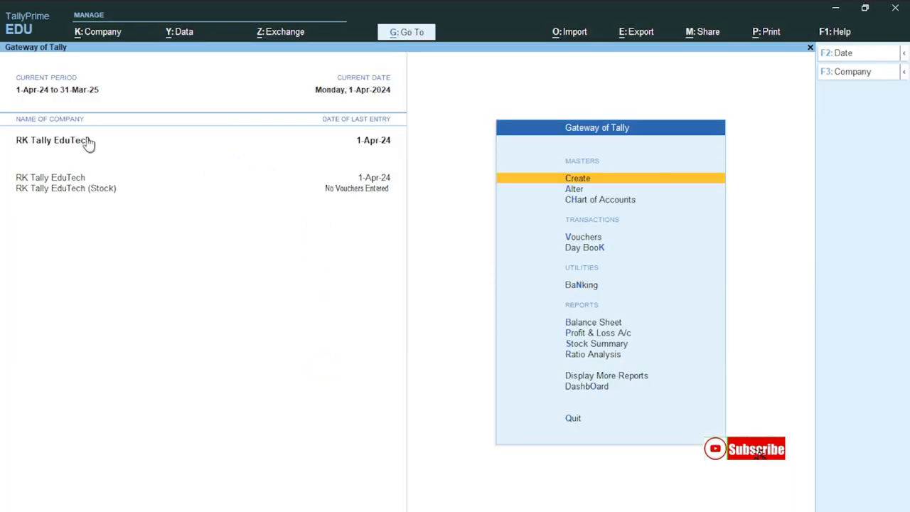
Return to TallyPrime and make RK Tally EduTech (Stock) the active company, staying at the Gateway of Tally.
left_click(346, 192)
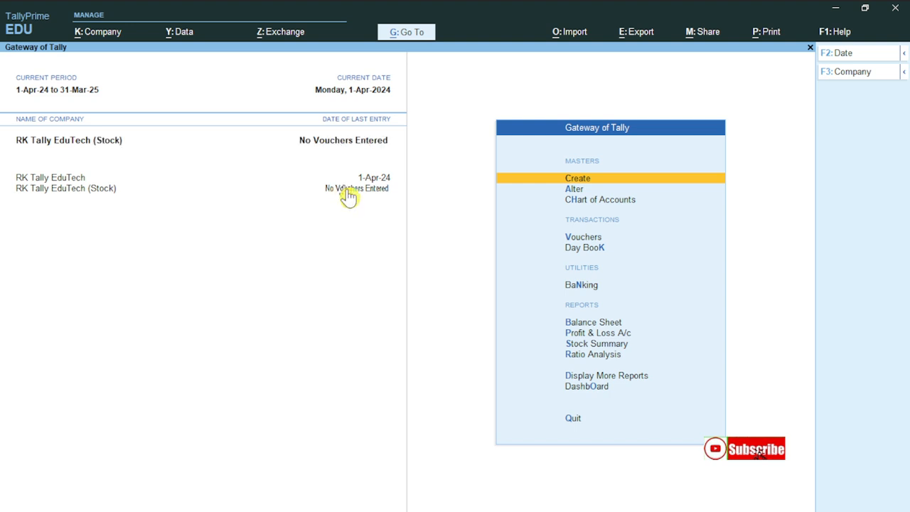
key("Escape")
key("n")
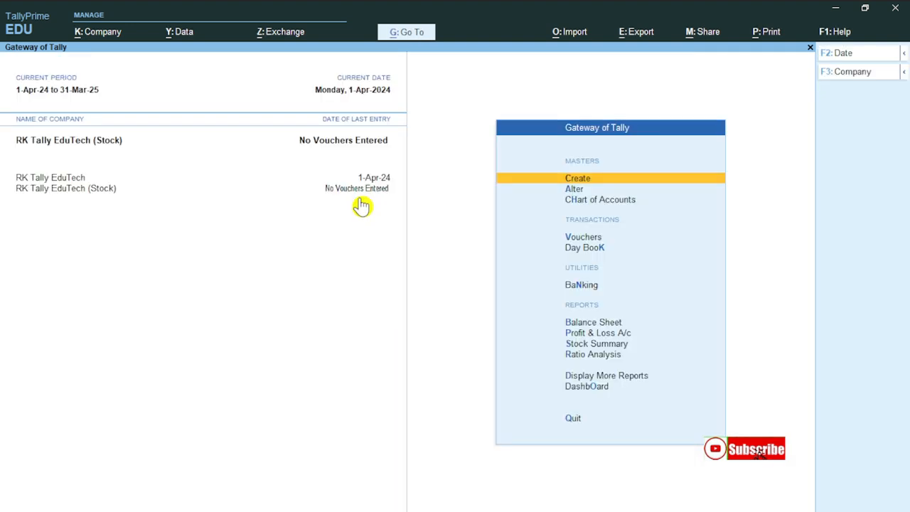
Switch to the Inventory Master PDF and study the Samsung stock group hierarchy, its tree diagram and the start of the Stock Category section.
key("alt+Tab")
left_click_drag(384, 396, 383, 364)
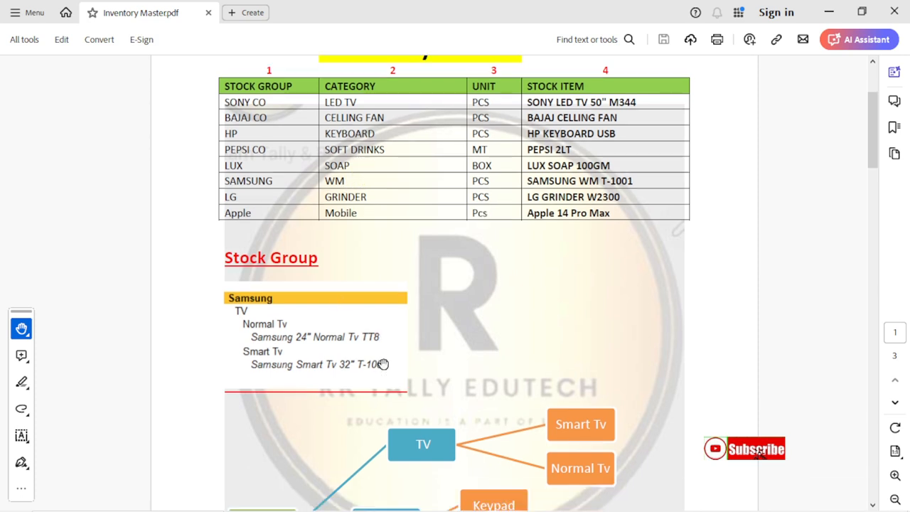
scroll(377, 359, "down", 4)
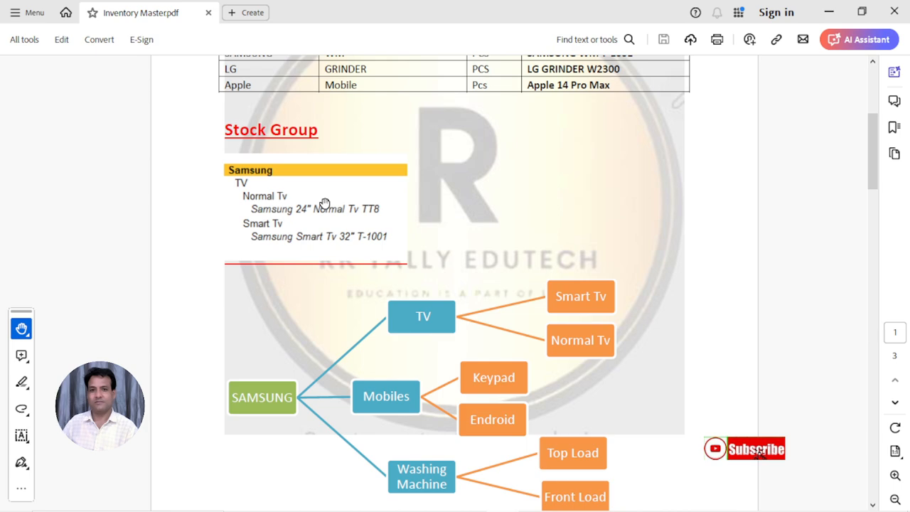
scroll(322, 175, "down", 10)
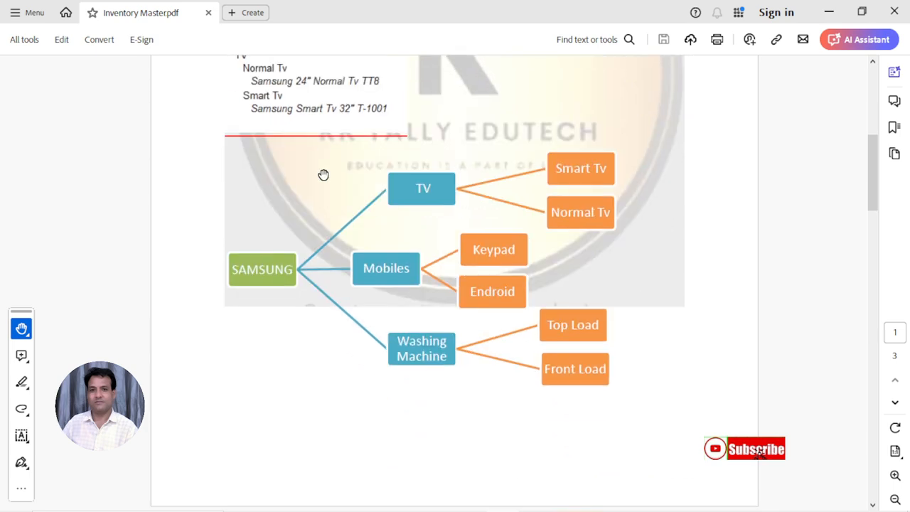
scroll(323, 175, "down", 3)
scroll(323, 175, "up", 12)
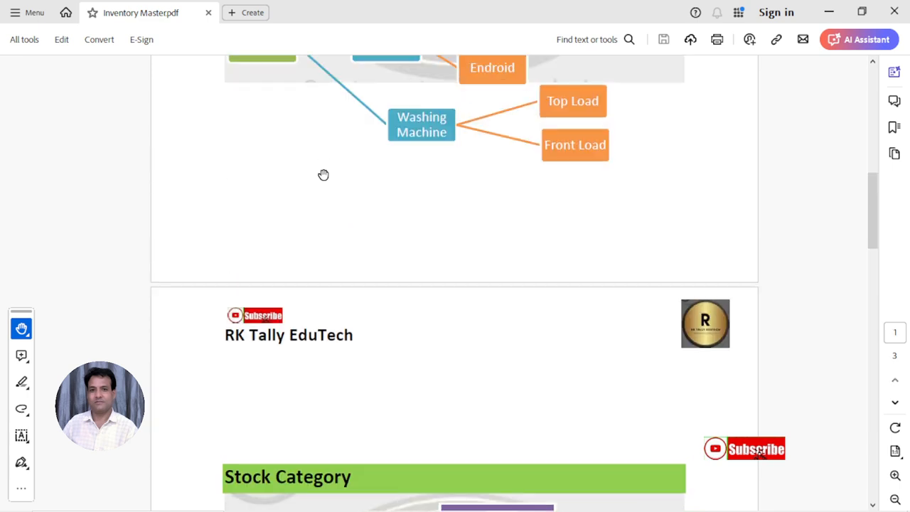
scroll(323, 175, "down", 13)
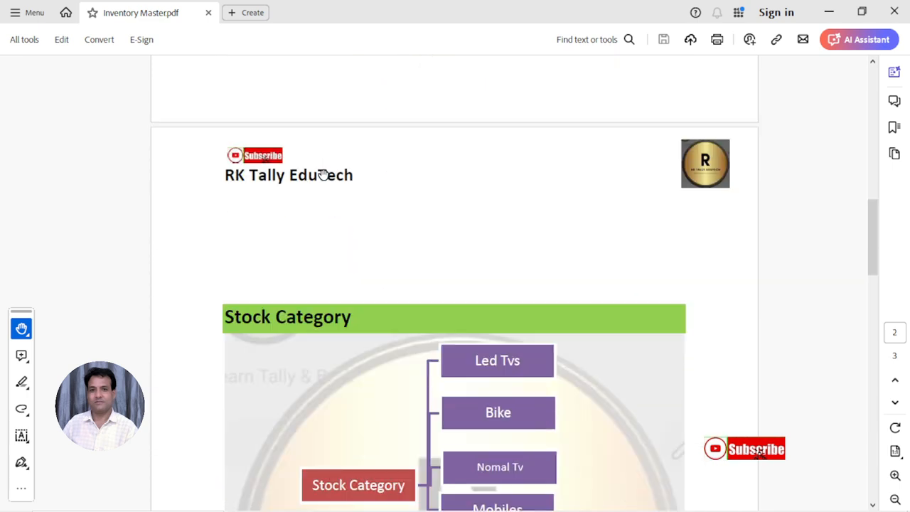
scroll(323, 175, "up", 12)
scroll(323, 175, "down", 5)
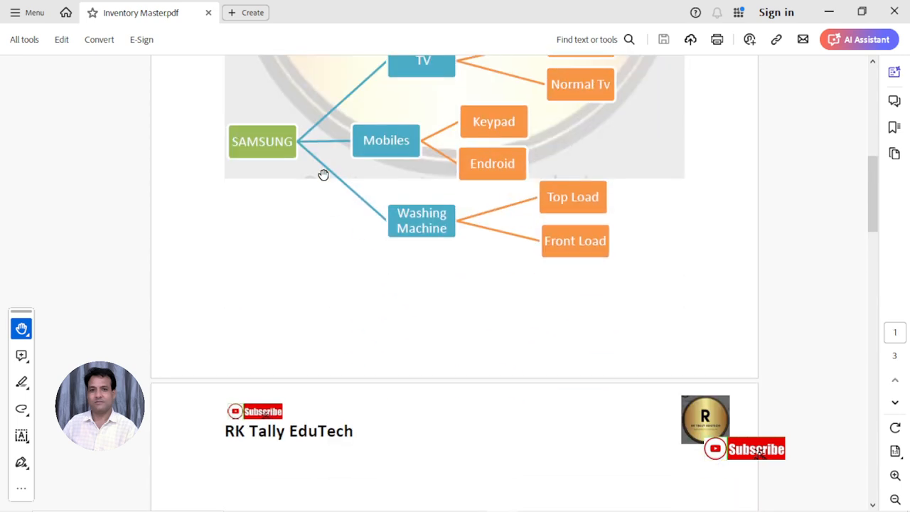
scroll(323, 175, "up", 4)
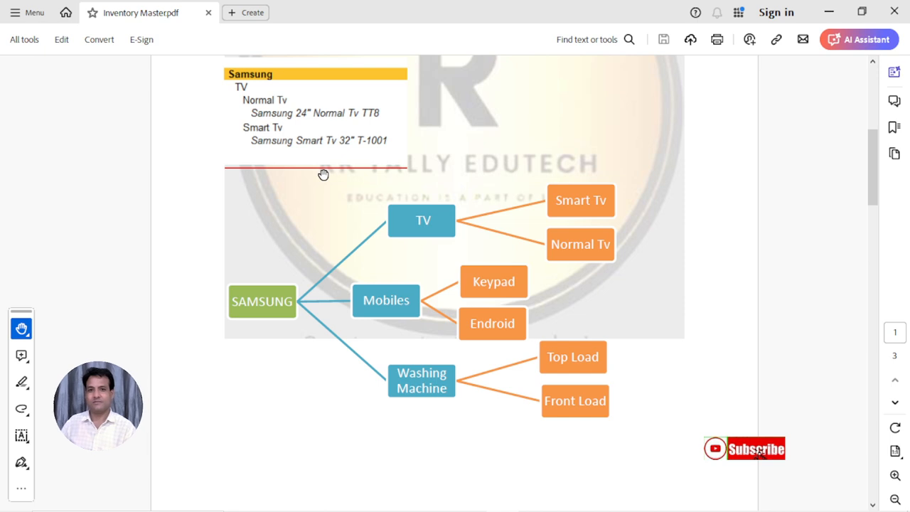
scroll(323, 175, "up", 2)
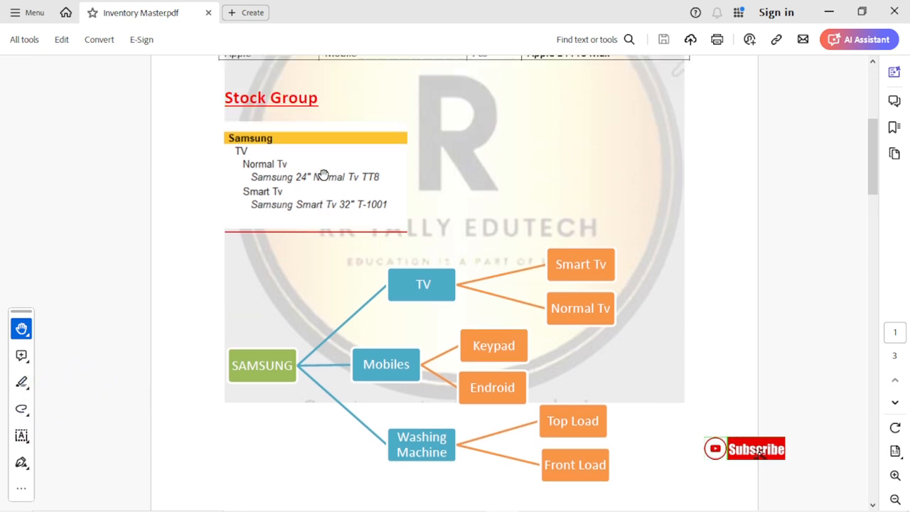
Return to TallyPrime and create a stock group named Samsung under Primary.
key("alt+Tab")
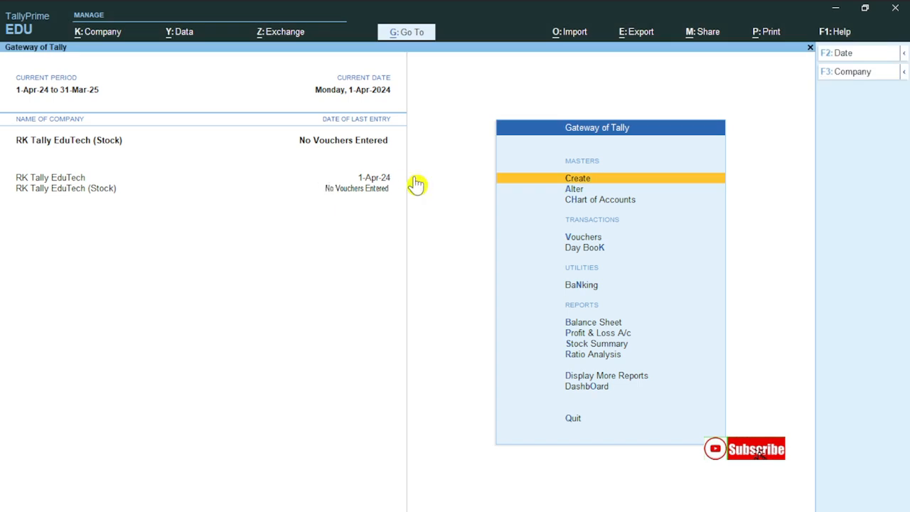
key("Return")
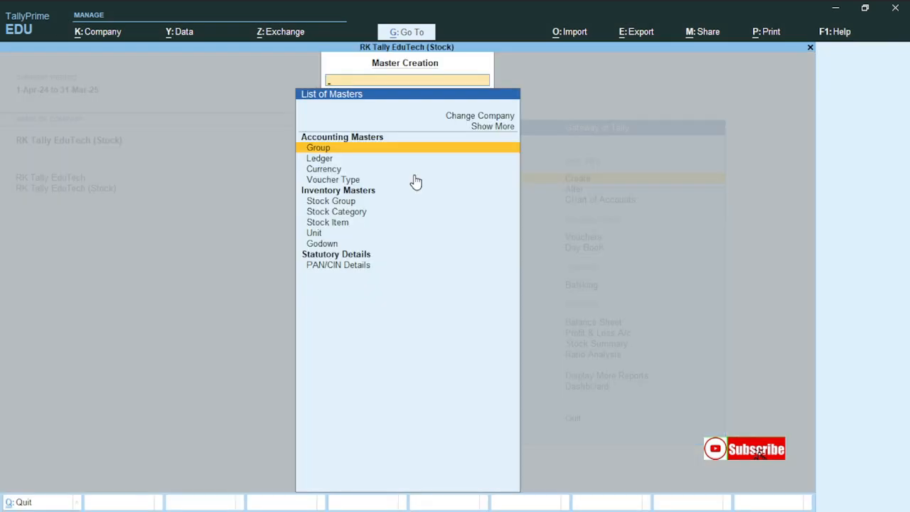
key("Down")
key("Down")
key("Down")
key("Down")
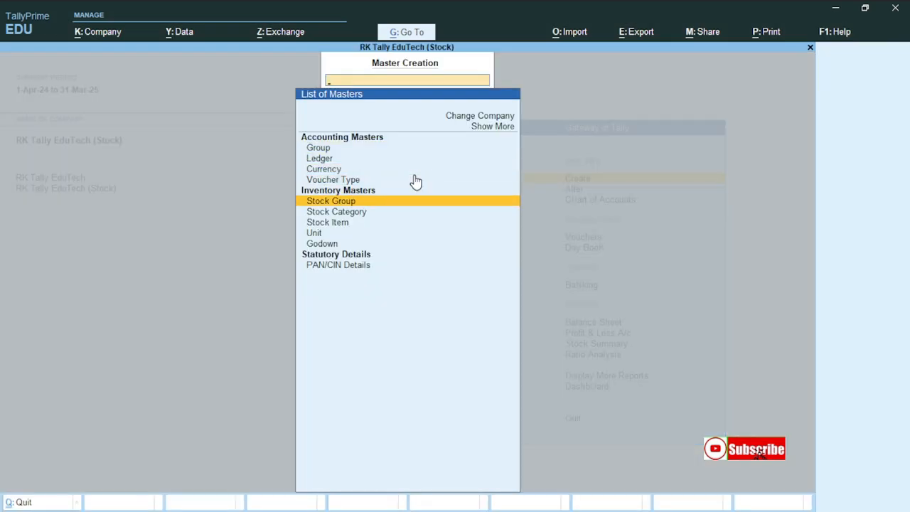
key("Return")
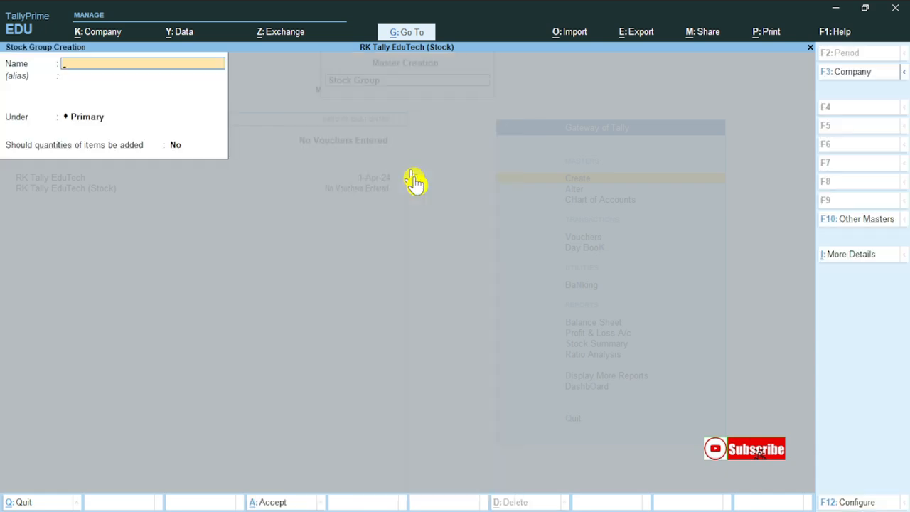
type("Samsung")
key("Return")
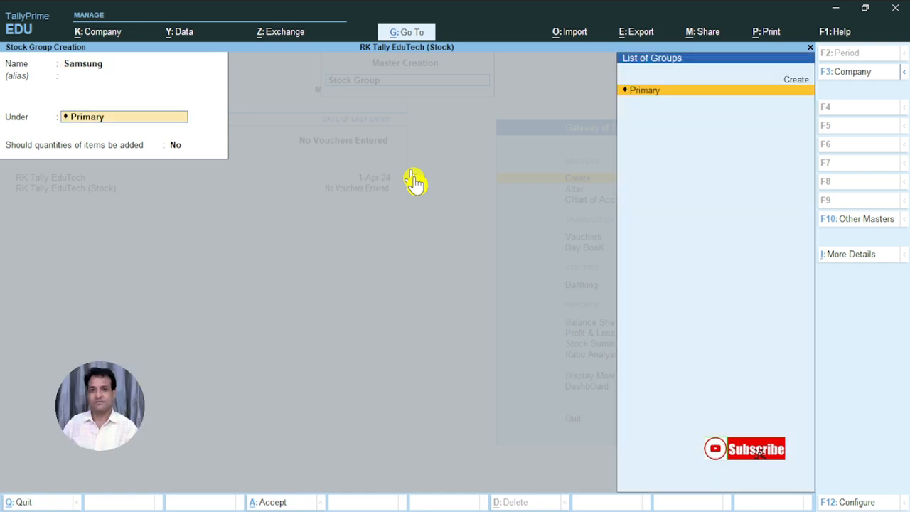
key("Return")
key("Return")
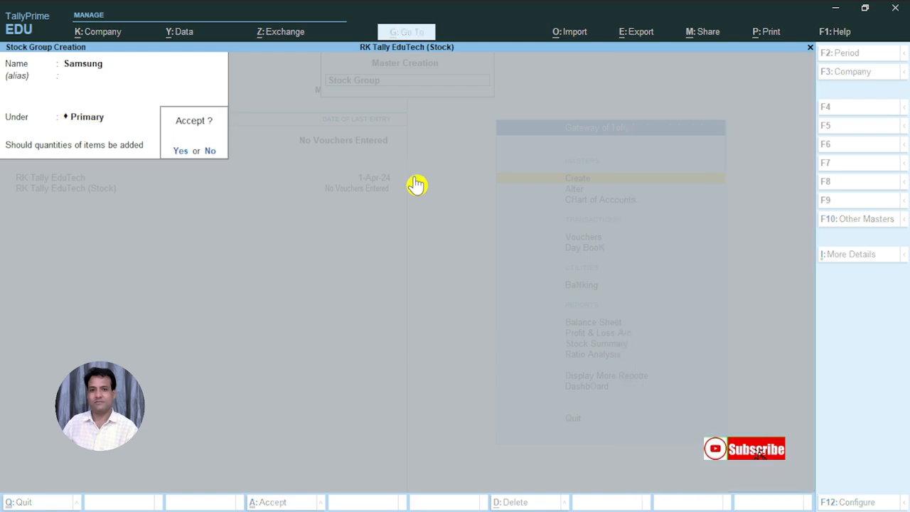
key("Return")
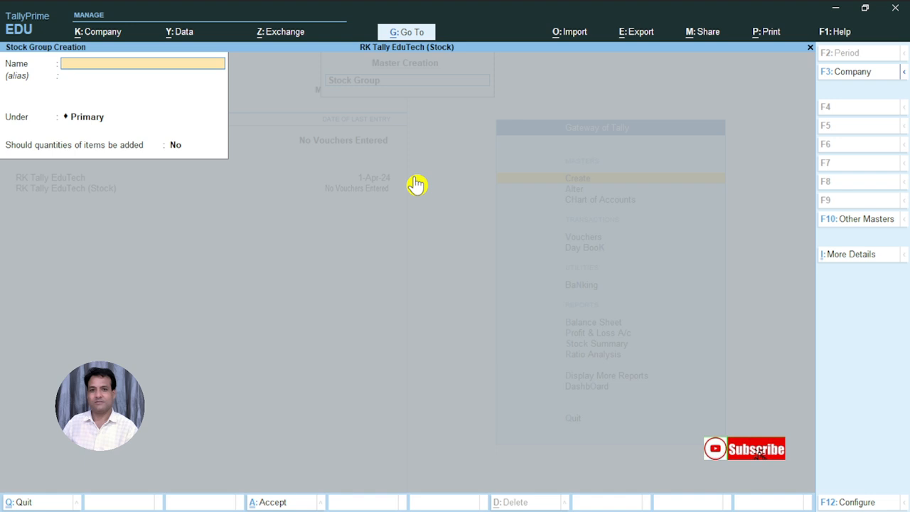
Create a stock group named TV under Samsung, with quantities of items added set to Yes.
type("TV")
key("Return")
key("Return")
key("Down")
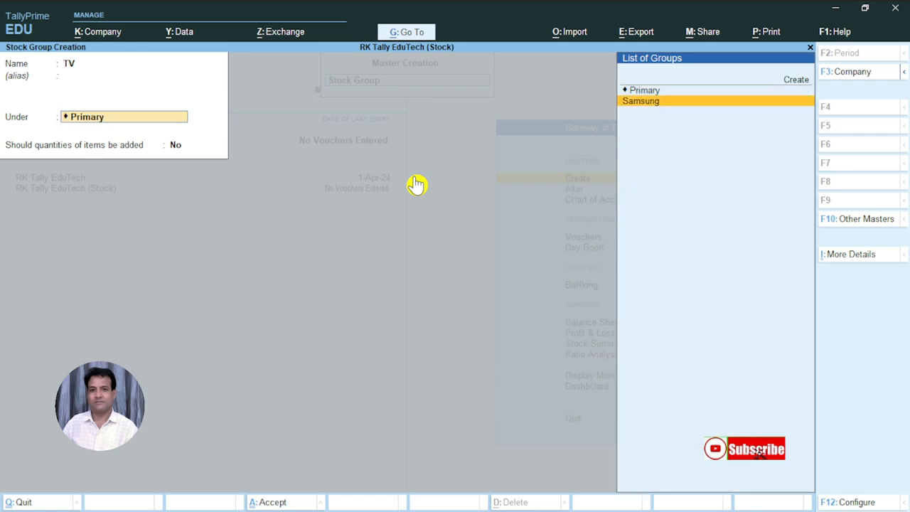
key("Return")
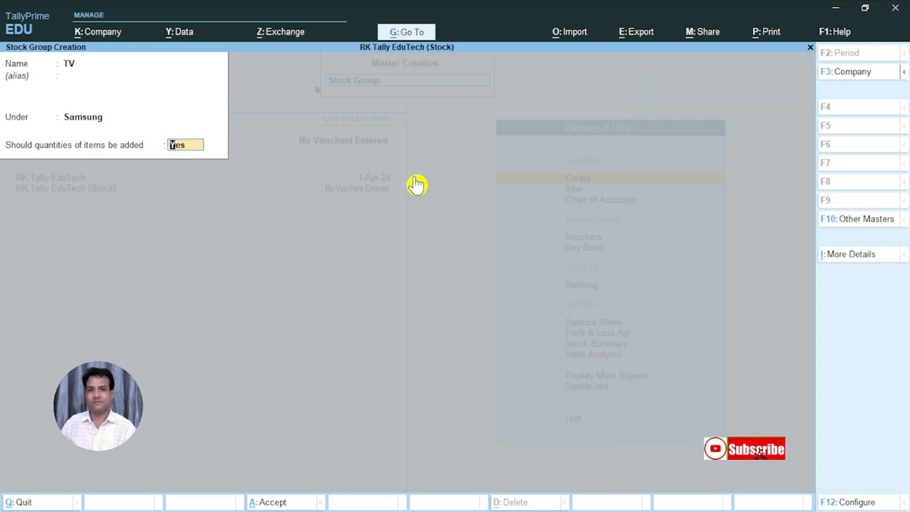
key("Return")
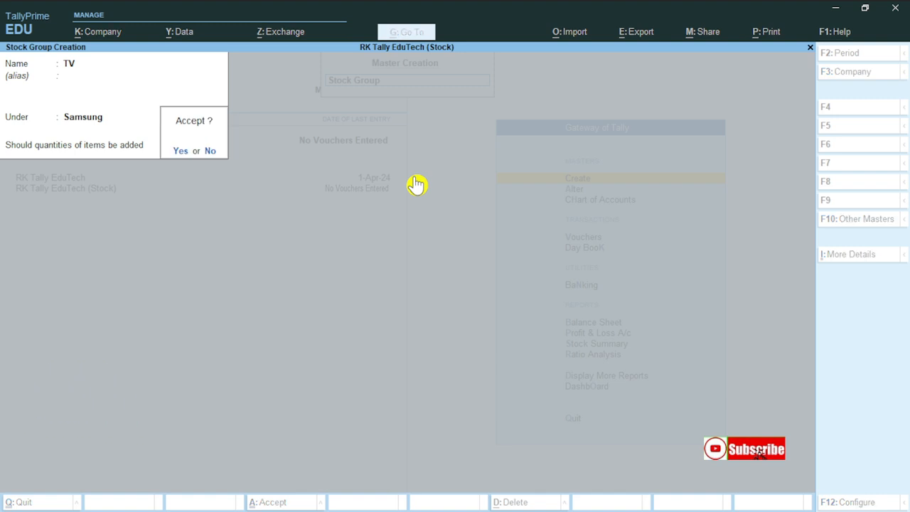
key("Return")
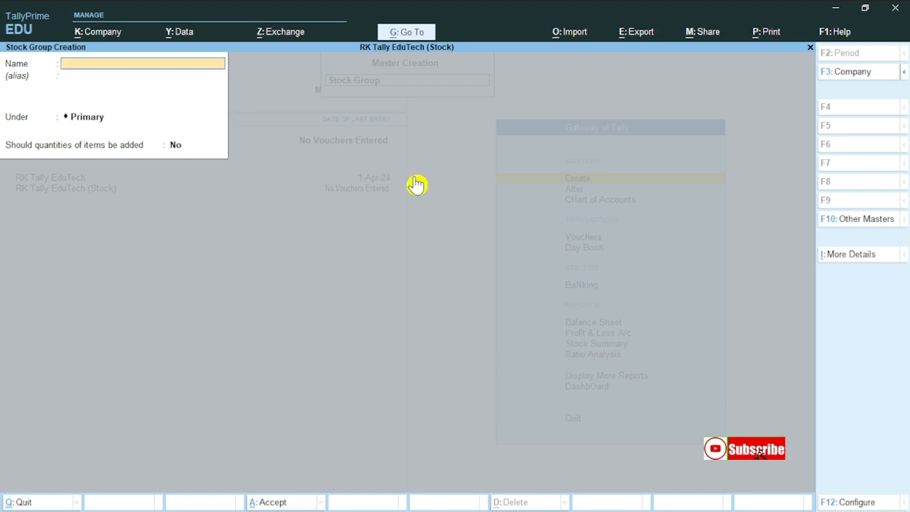
Check the TV subgroups in the Inventory Master PDF, and create the stock group Smart Tv under TV in TallyPrime with item quantities added.
key("alt+Tab")
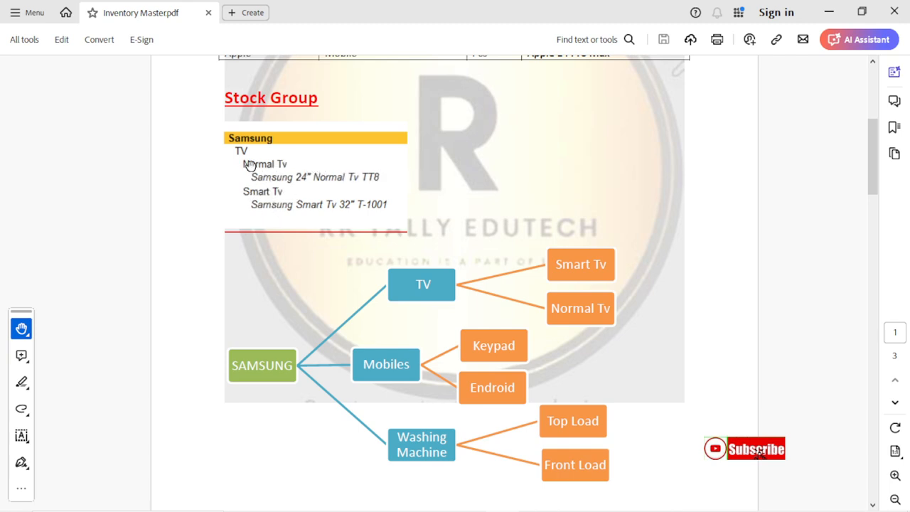
key("alt+Tab")
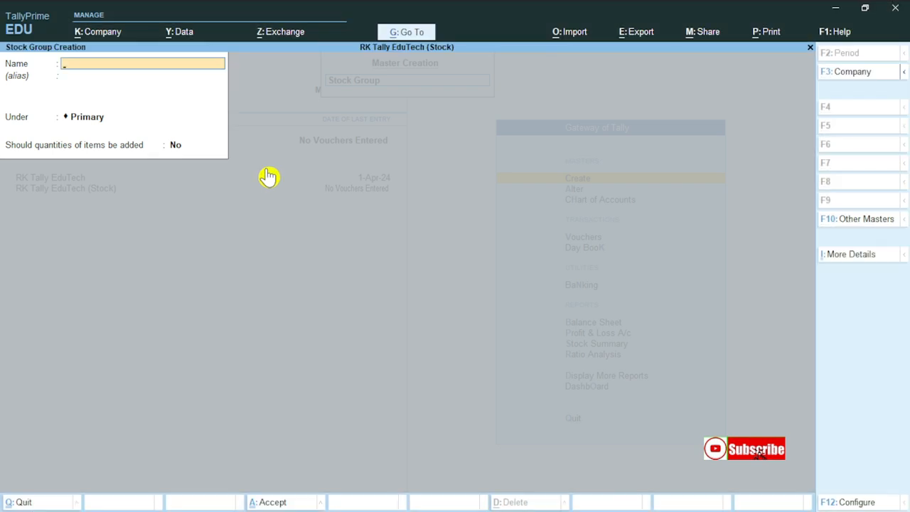
type("Sa")
key("BackSpace")
type("mart")
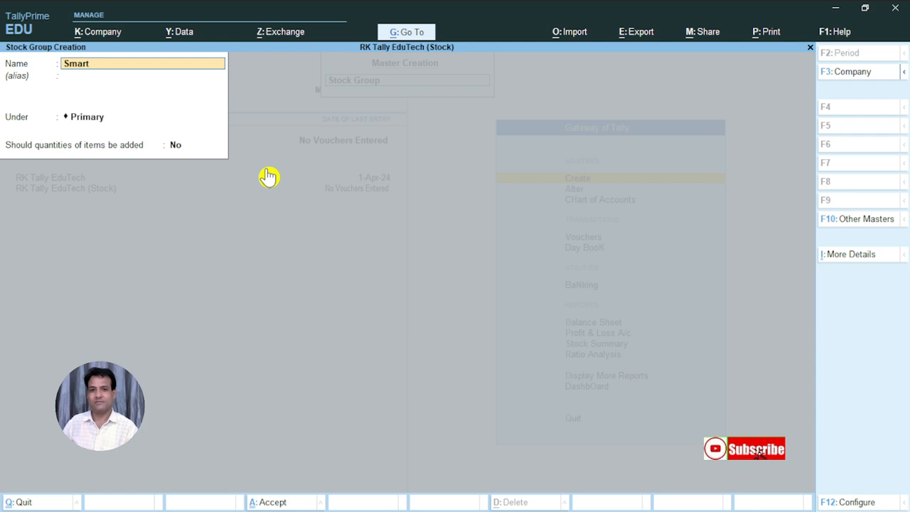
type(" Tv")
key("Return")
key("Down")
key("Down")
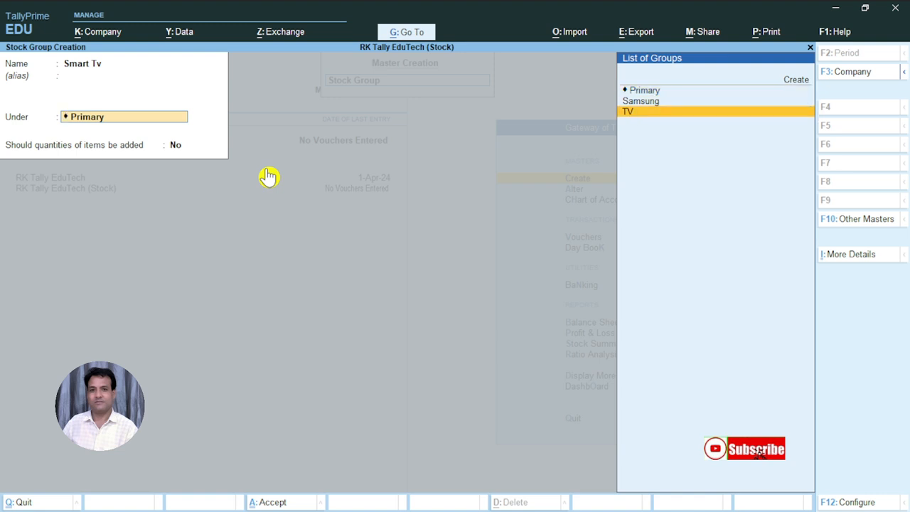
key("Return")
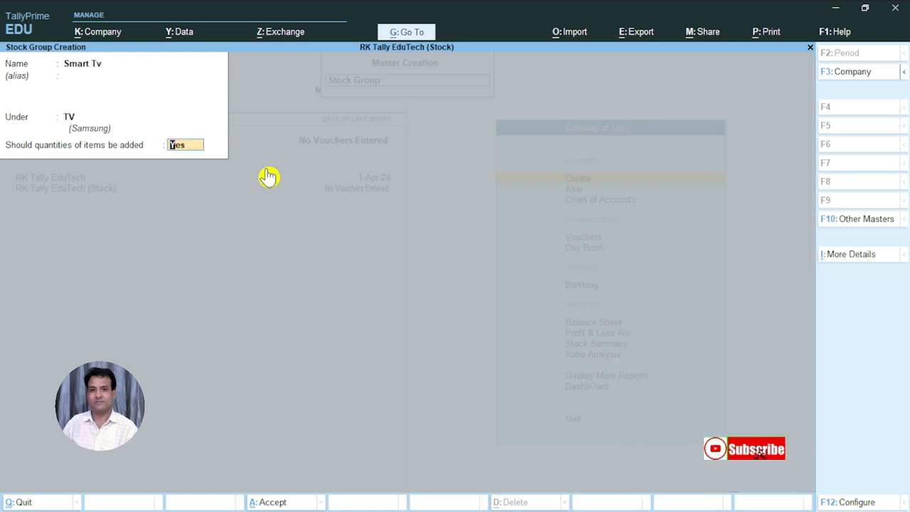
key("Return")
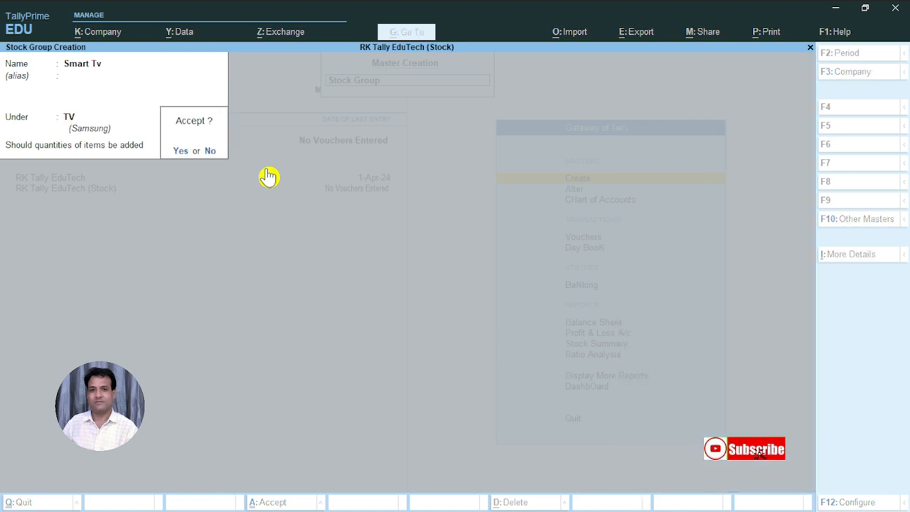
type("y")
Create a stock group named Normal Tv under TV, and leave stock group creation for the list of masters.
type("No")
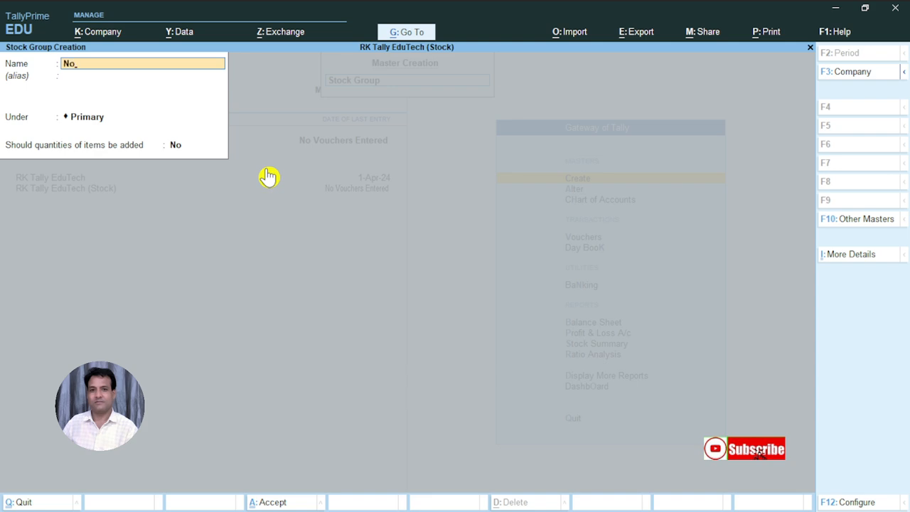
type("rmal Tv")
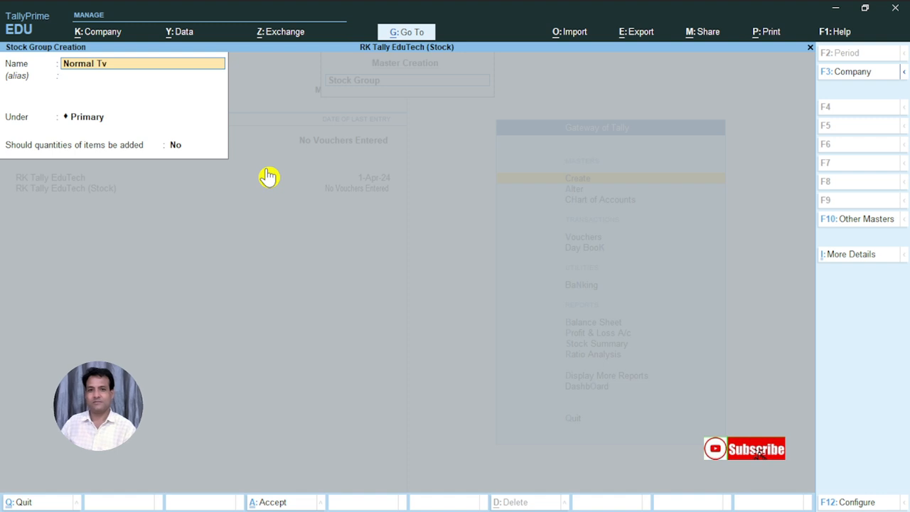
key("Return")
key("Down")
key("Down")
key("Down")
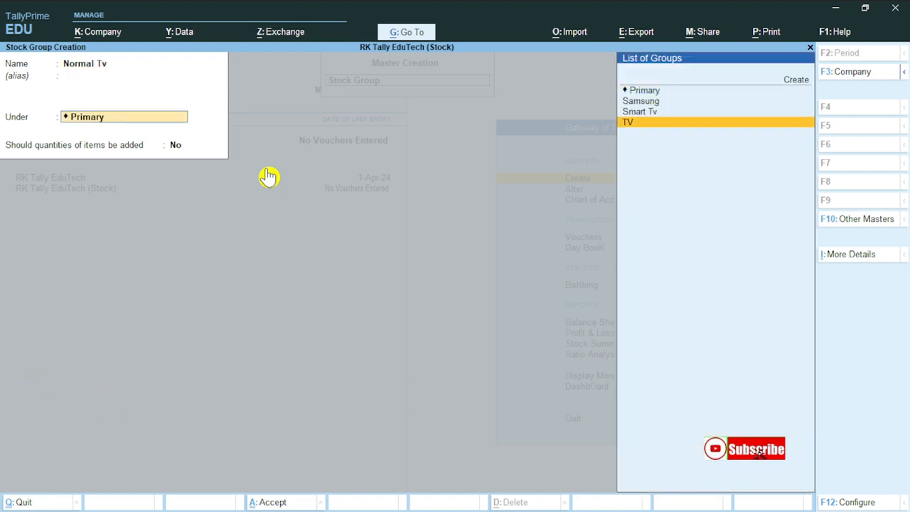
key("Return")
key("Return")
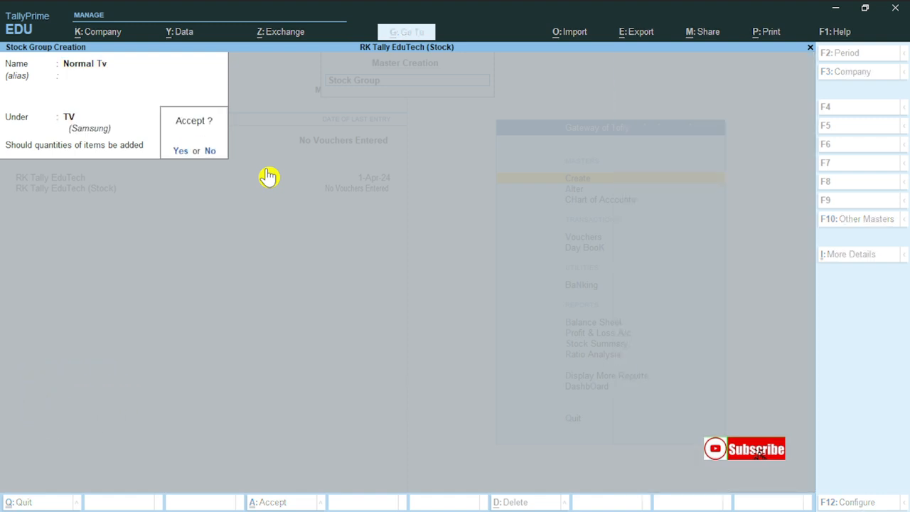
key("Return")
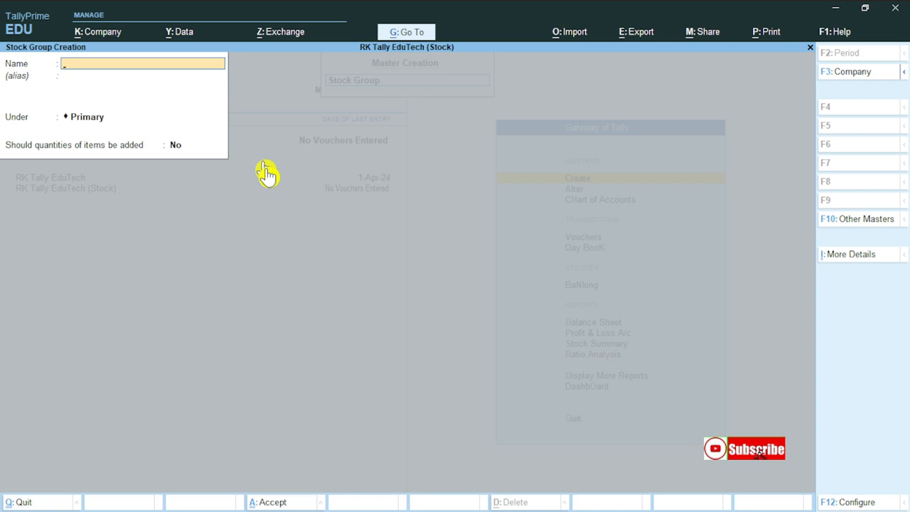
key("Escape")
key("Escape")
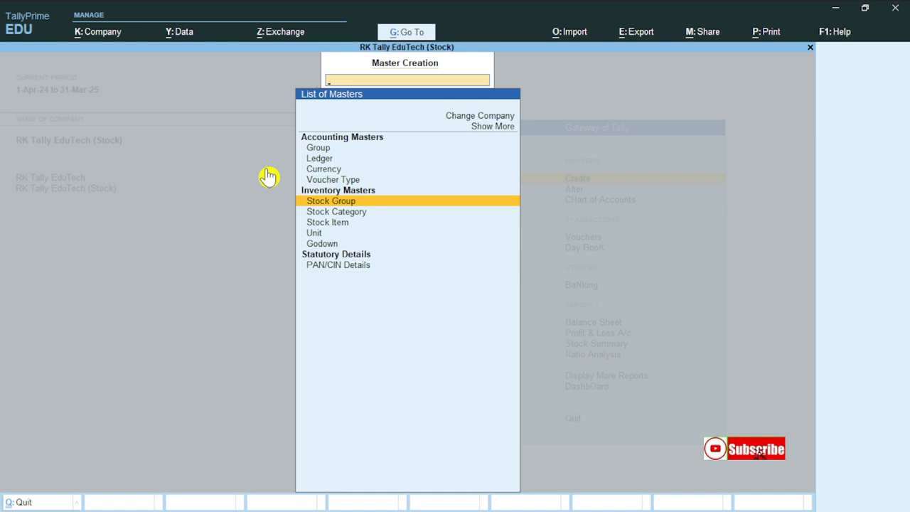
Create a stock category named Led TV under Primary, and leave stock category creation for the list of masters.
key("Down")
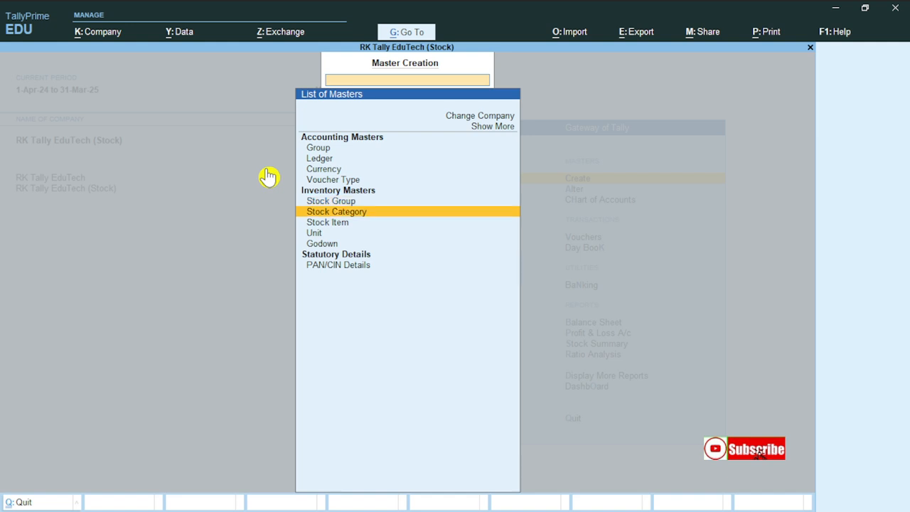
key("Return")
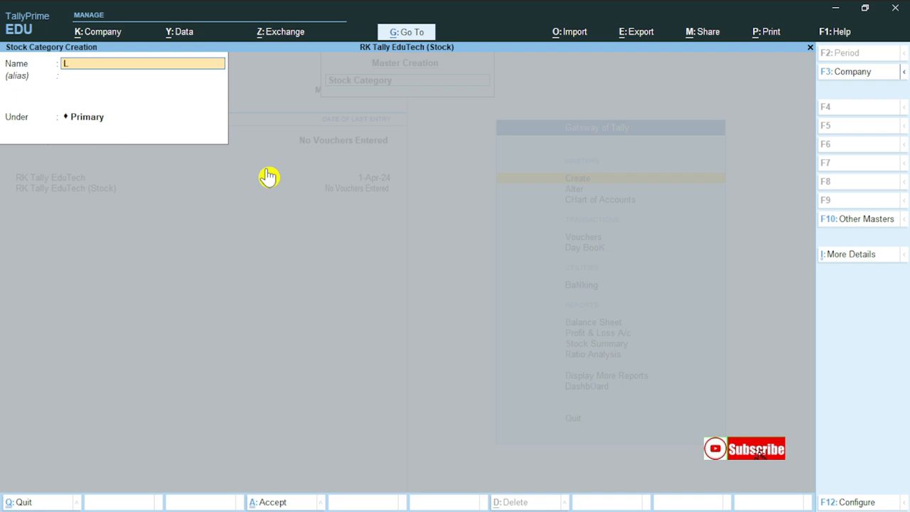
type("Led")
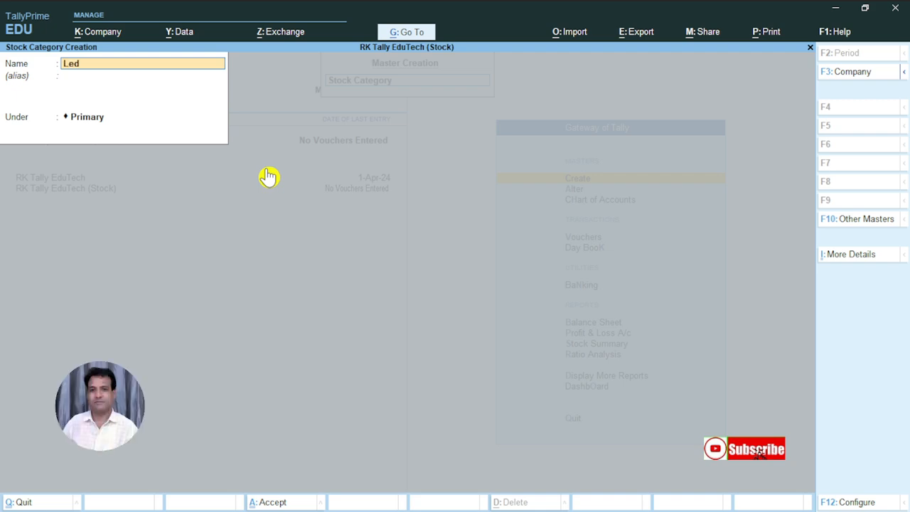
type(" TV")
key("Return")
key("Return")
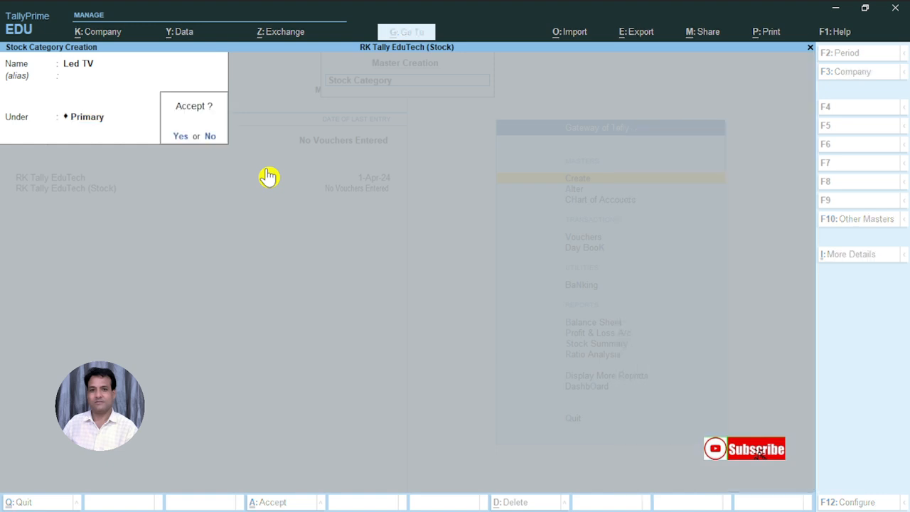
key("Return")
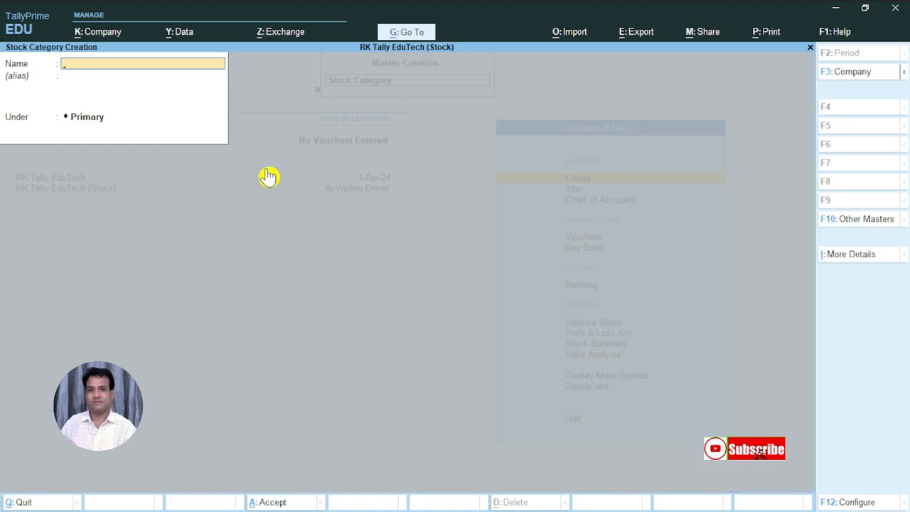
key("Escape")
Create a simple unit with the symbol Pcs, no formal name and 3 decimal places, and return to the list of masters.
key("Down")
key("Down")
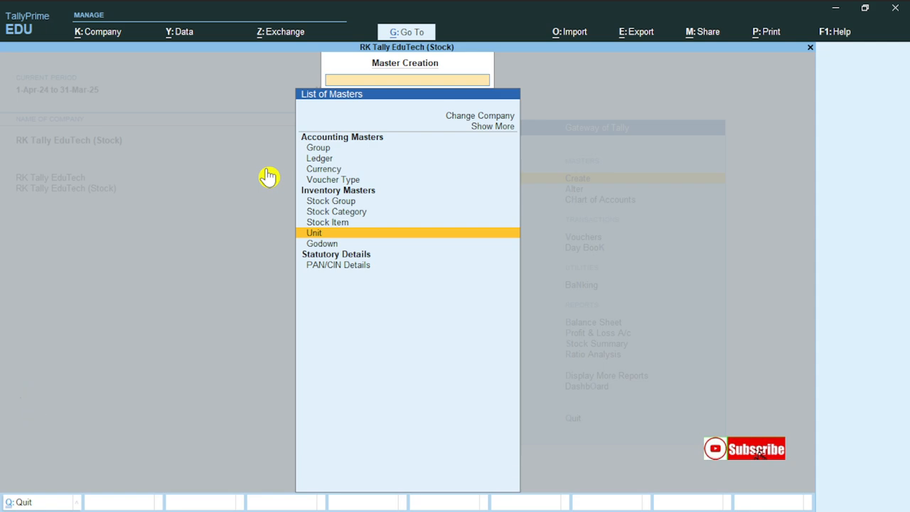
key("Return")
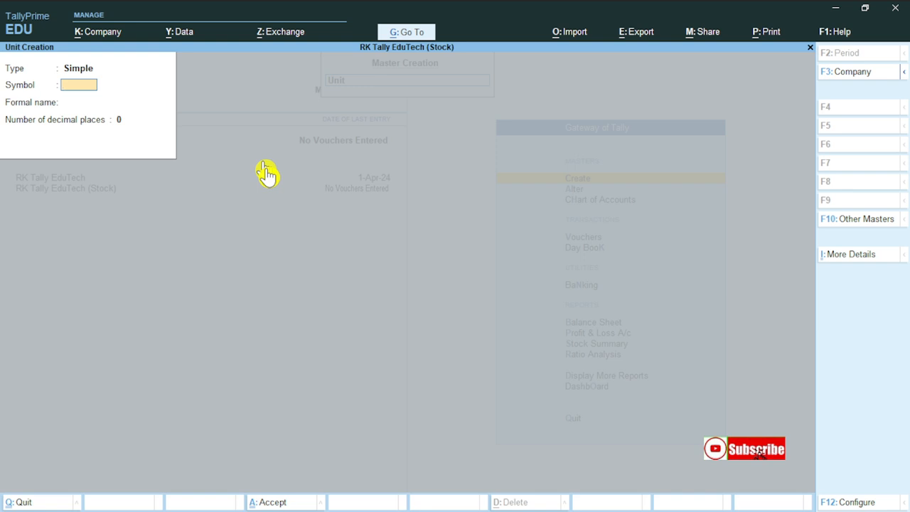
type("Pcs")
key("Return")
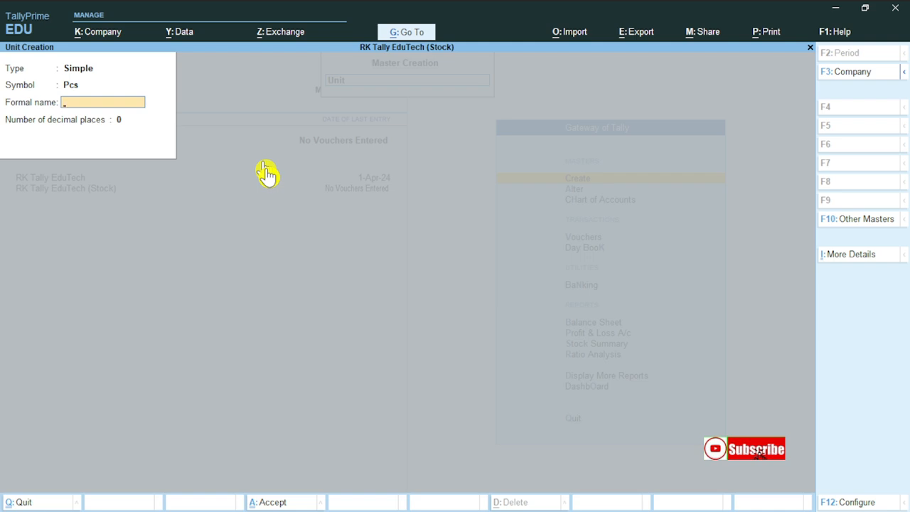
key("Return")
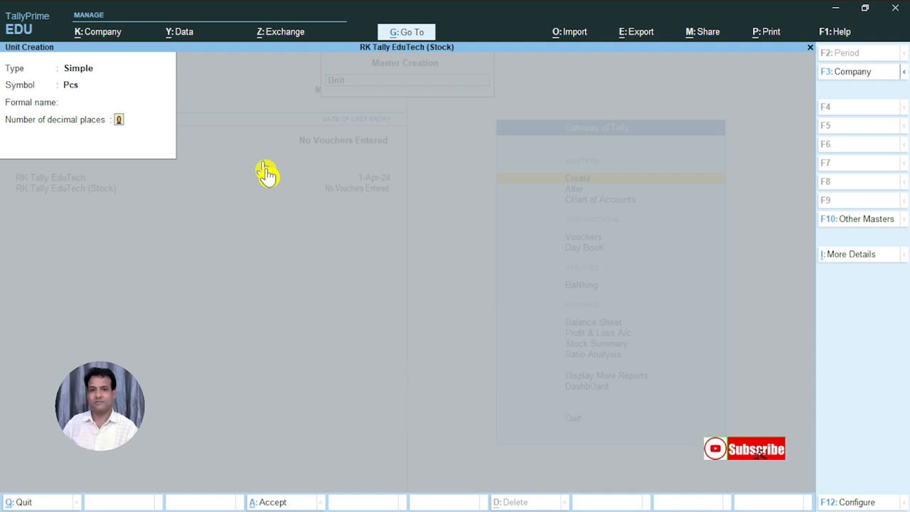
type("3")
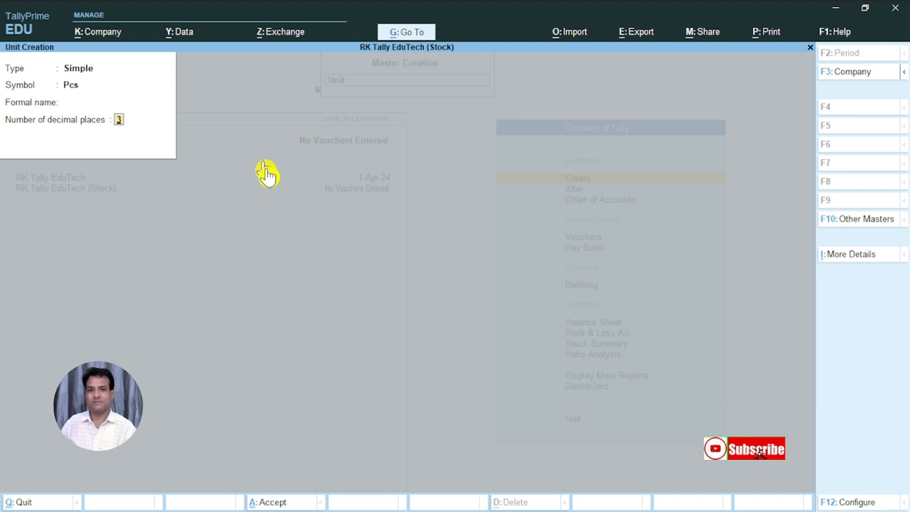
type("3")
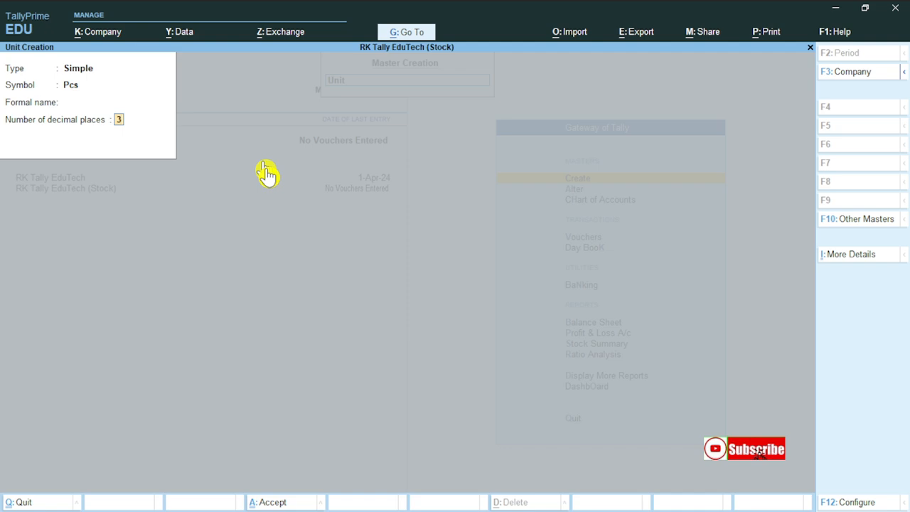
key("Up")
key("Return")
key("Return")
key("Return")
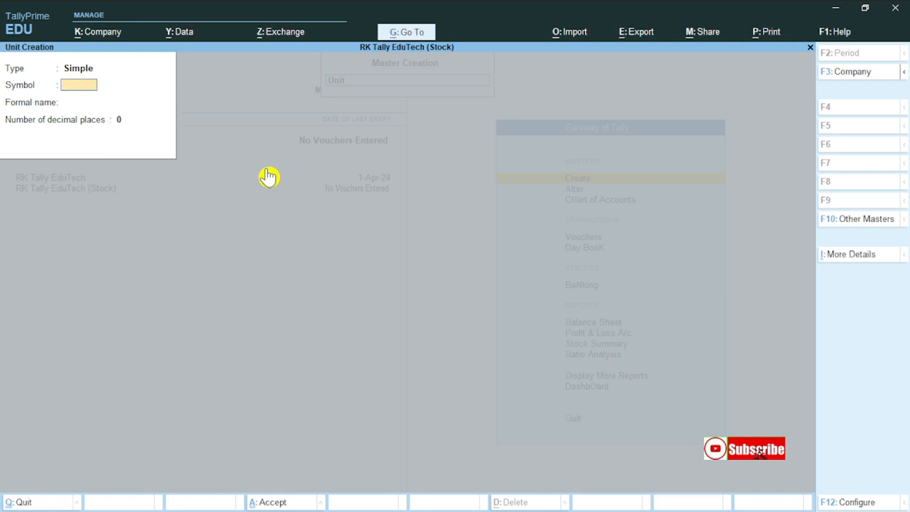
key("Escape")
key("Return")
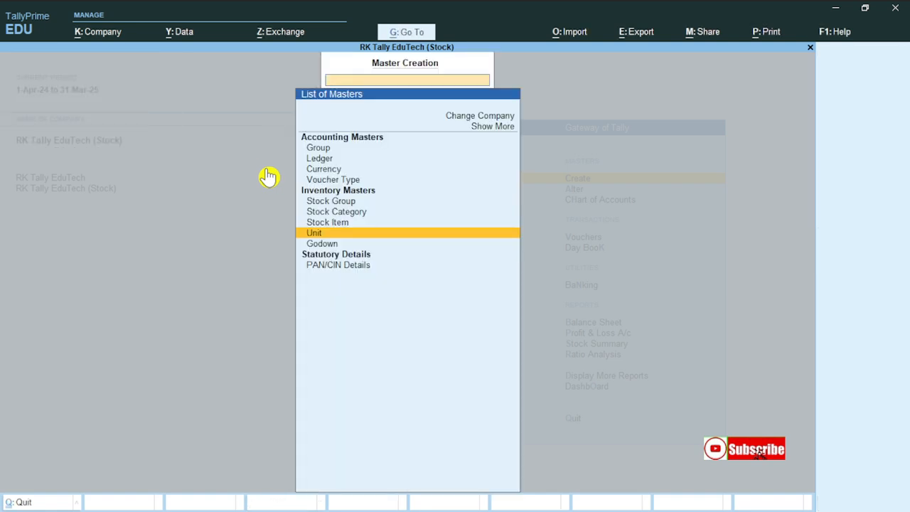
key("Up")
key("Up")
key("Up")
key("Up")
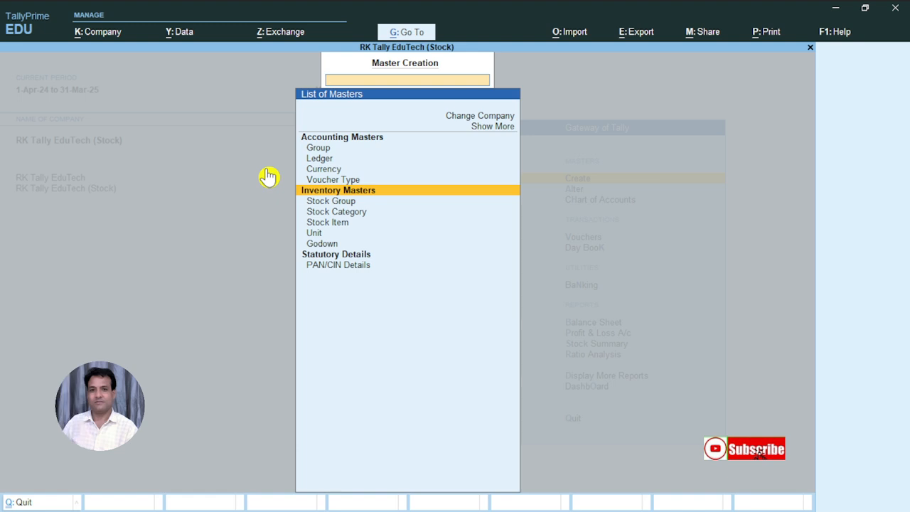
key("Down")
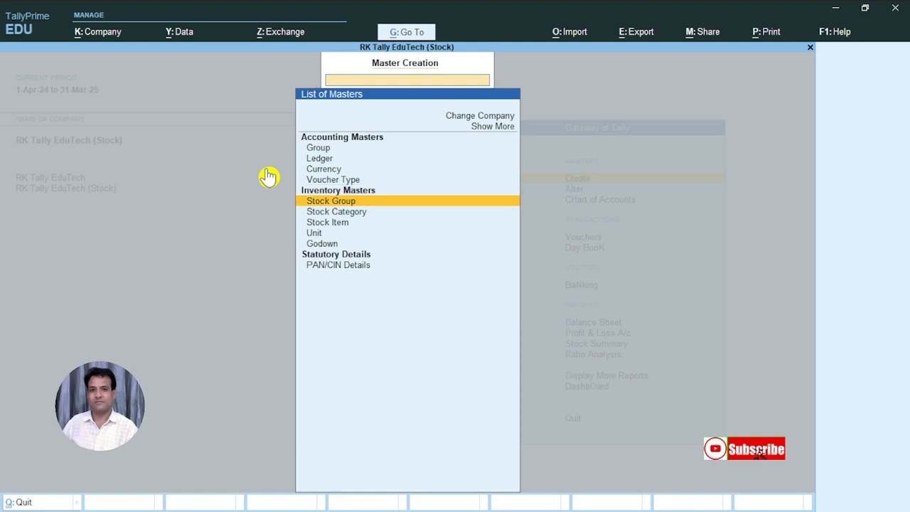
key("Down")
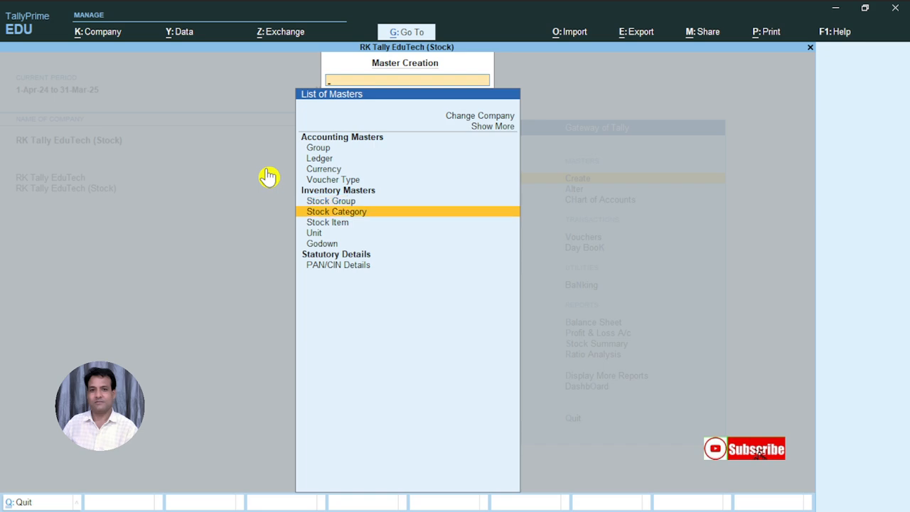
key("Down")
key("Down")
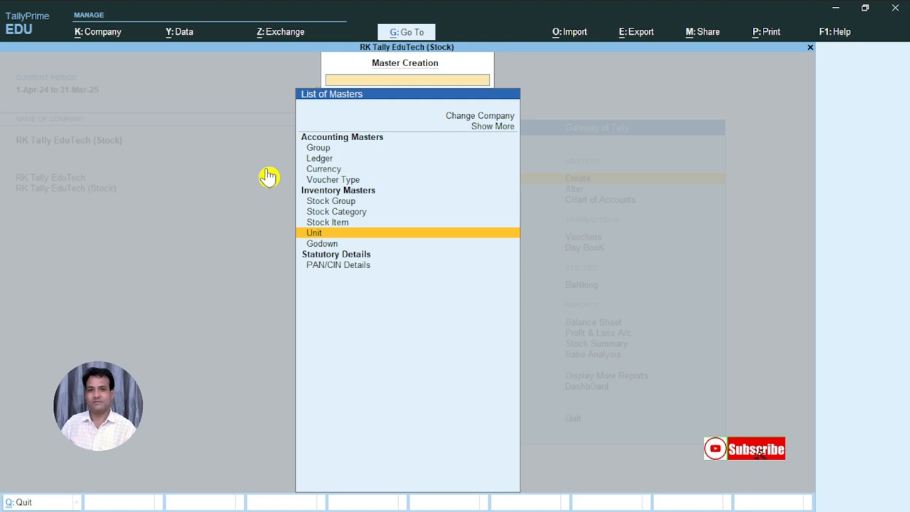
Start a new stock item, consult the Inventory Master PDF, and enter Samsung Led Tv 24" as its name in TallyPrime.
key("Up")
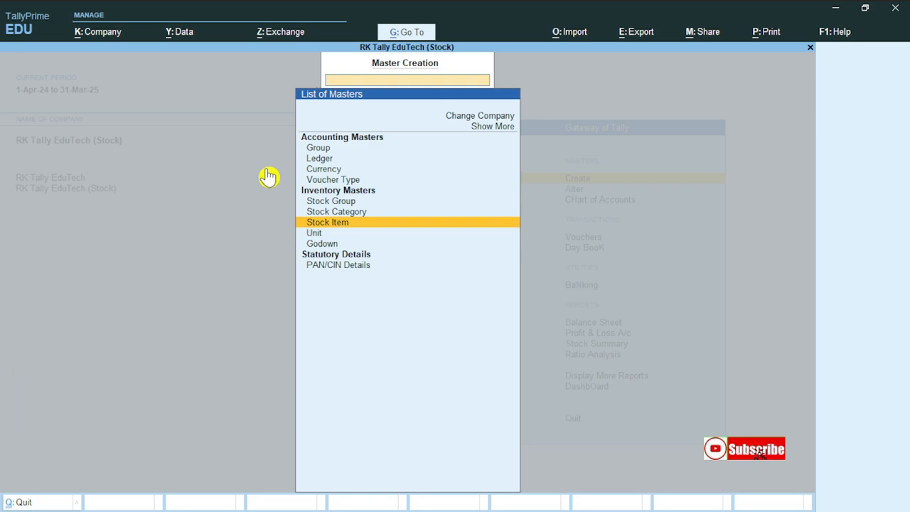
key("Return")
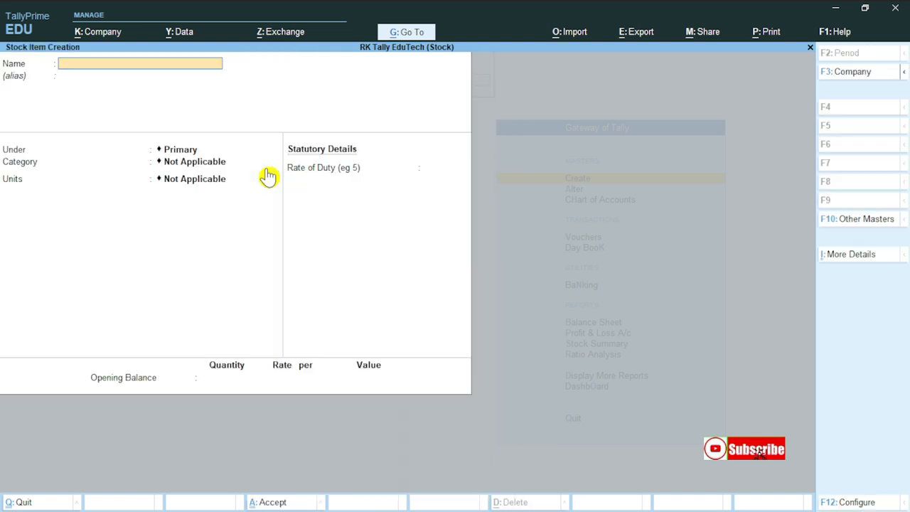
key("alt+Tab")
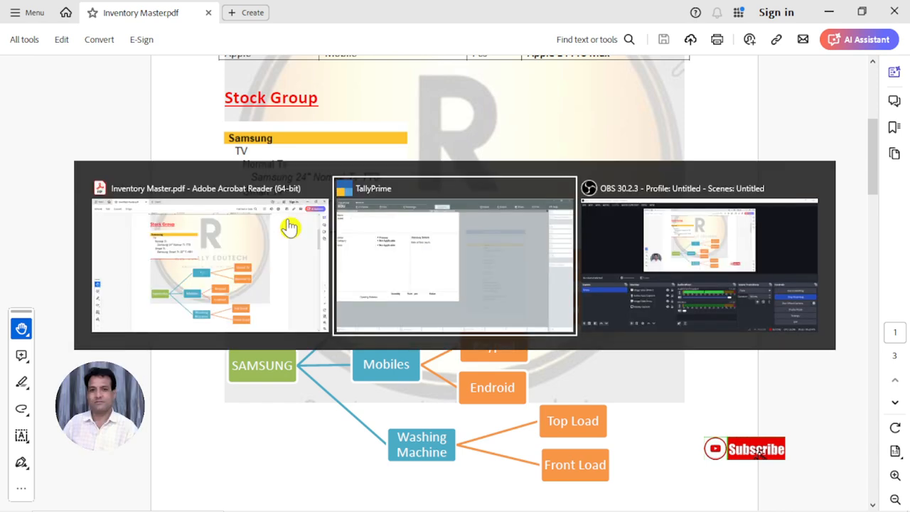
key("alt+Tab")
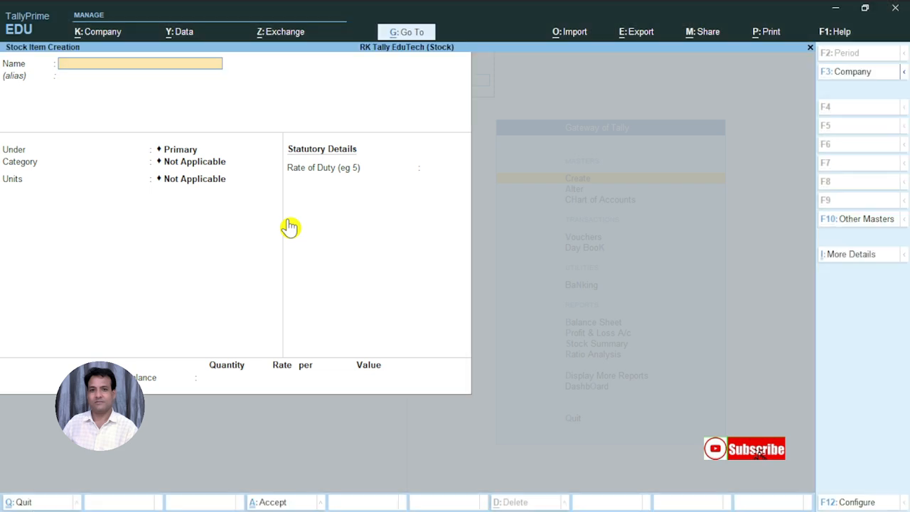
type("Samsung")
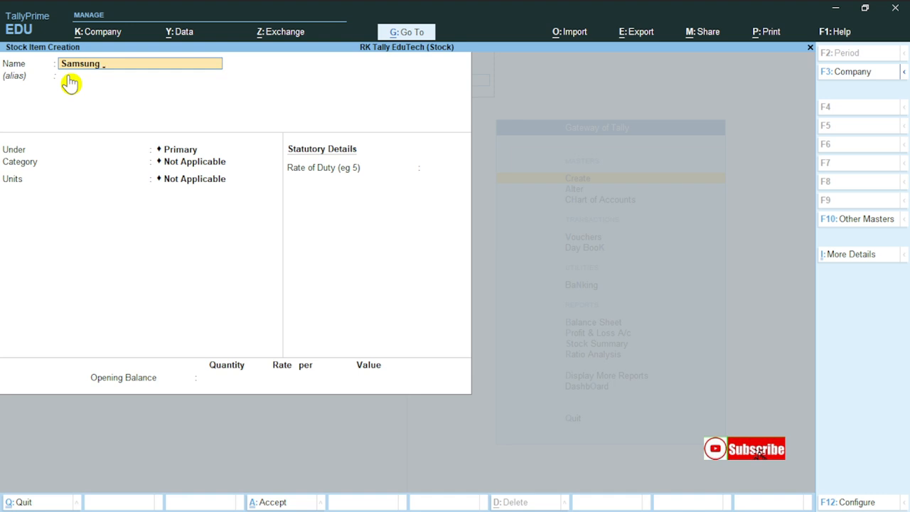
type("24")
key("BackSpace")
key("BackSpace")
type("Led Tv")
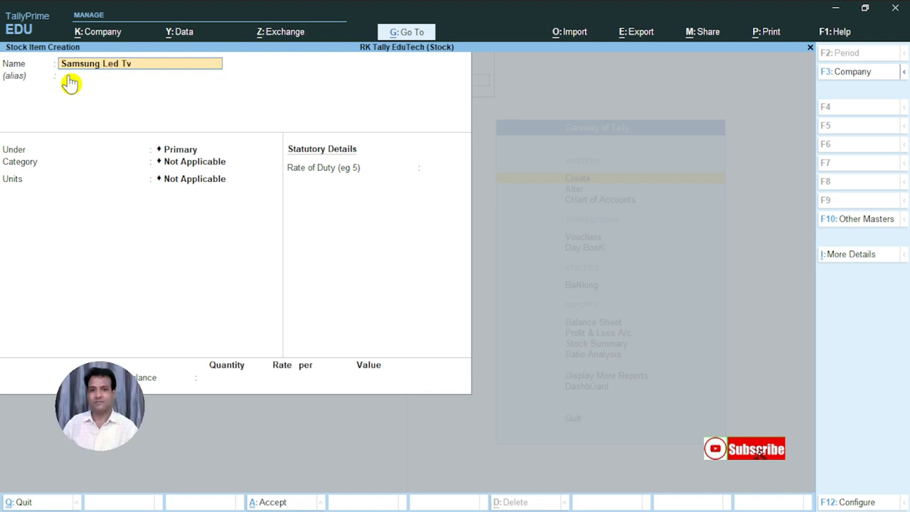
type(" 24")
Check the TV model in the Inventory Master PDF, and complete the stock item's name in TallyPrime as Samsung Led Tv 24" TT8.
key("alt+Tab")
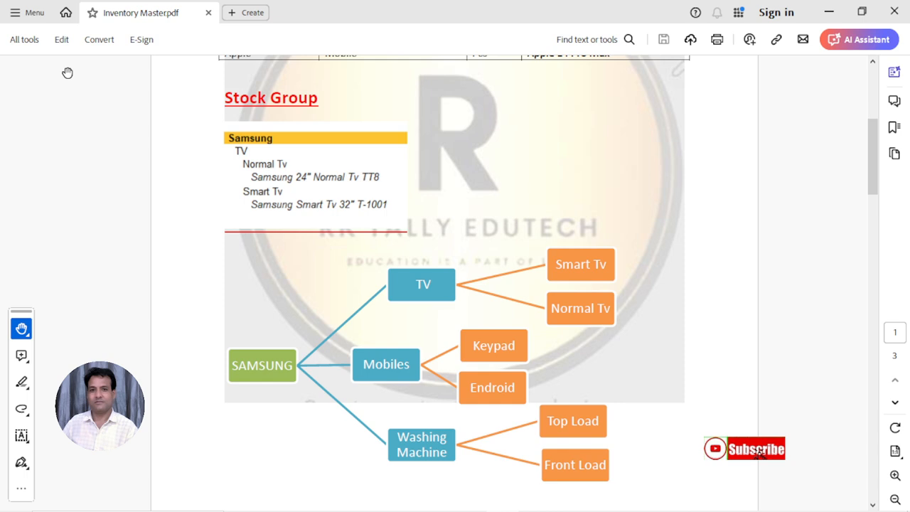
key("alt+Tab")
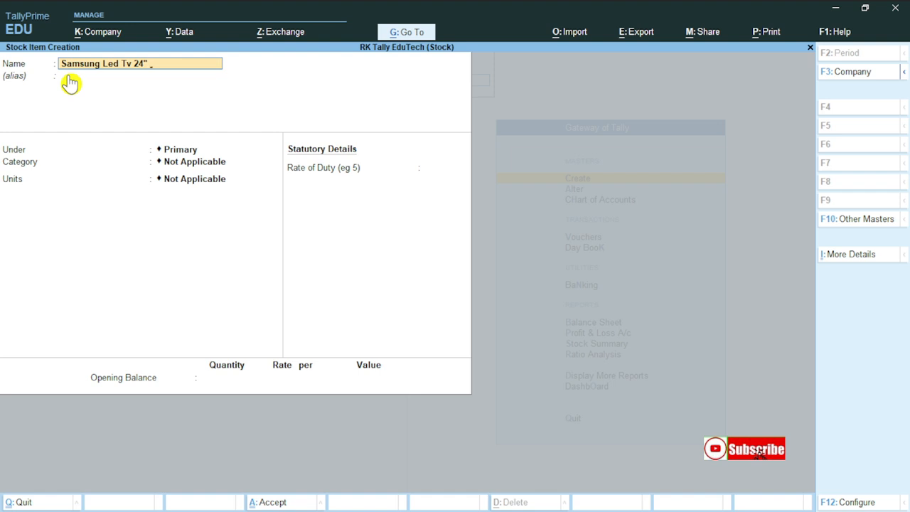
key("alt+Tab")
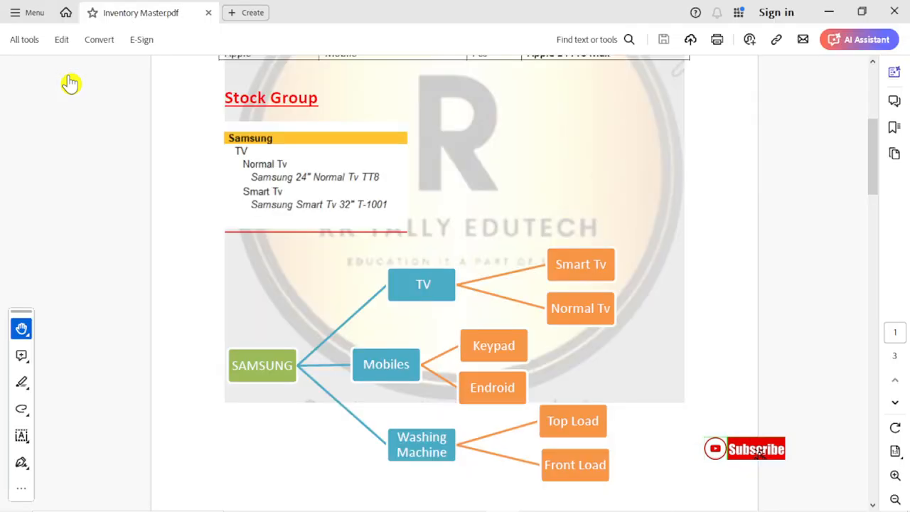
key("alt+Tab")
left_click(68, 80)
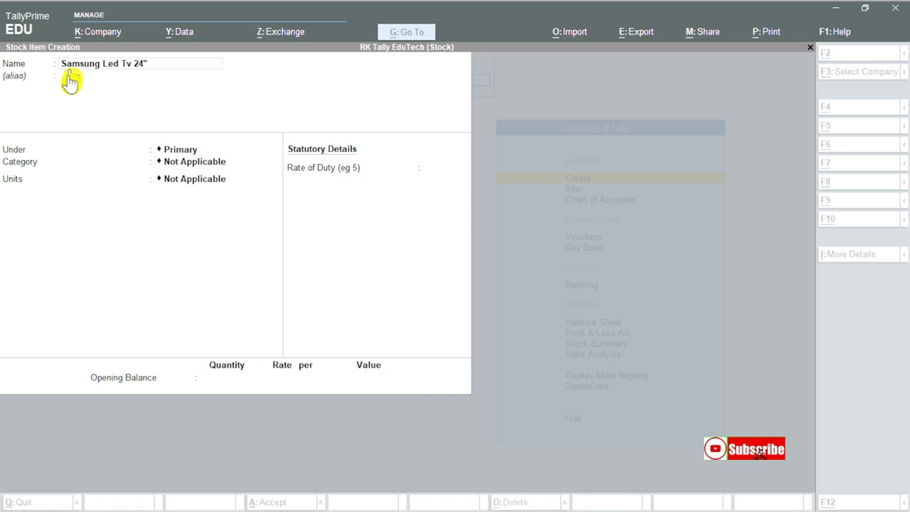
type("TT8")
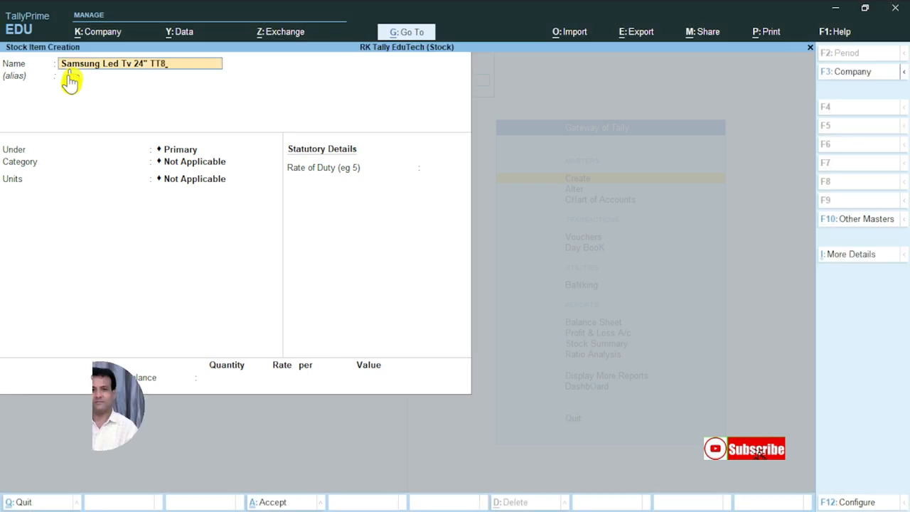
key("Return")
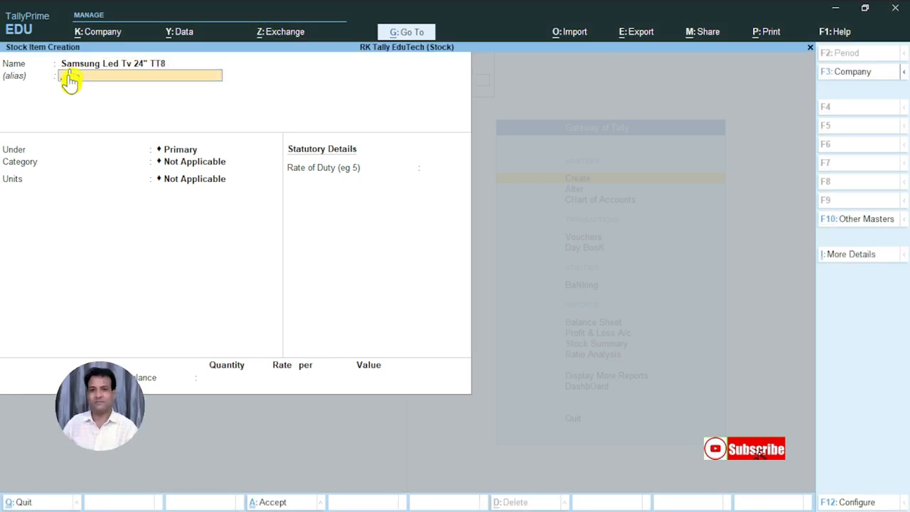
Leave the alias blank and place the stock item under the Normal Tv group.
key("Return")
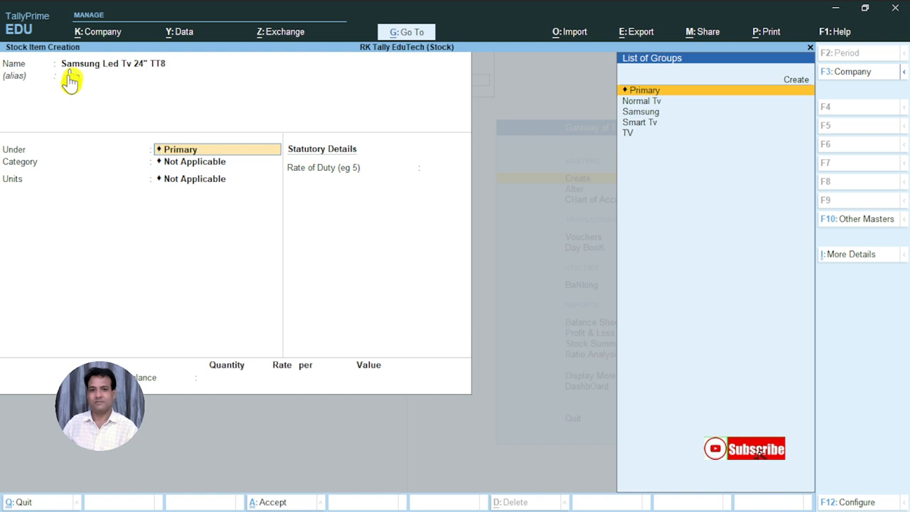
key("Down")
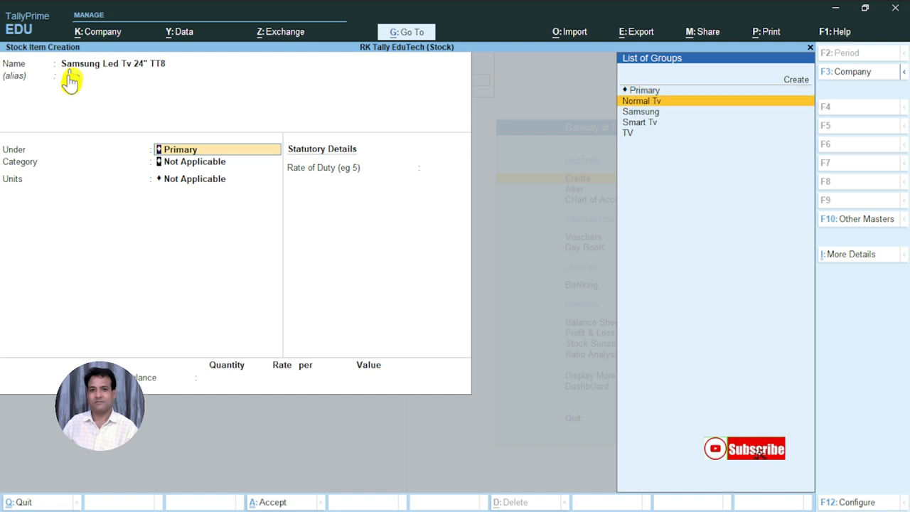
key("Return")
key("BackSpace")
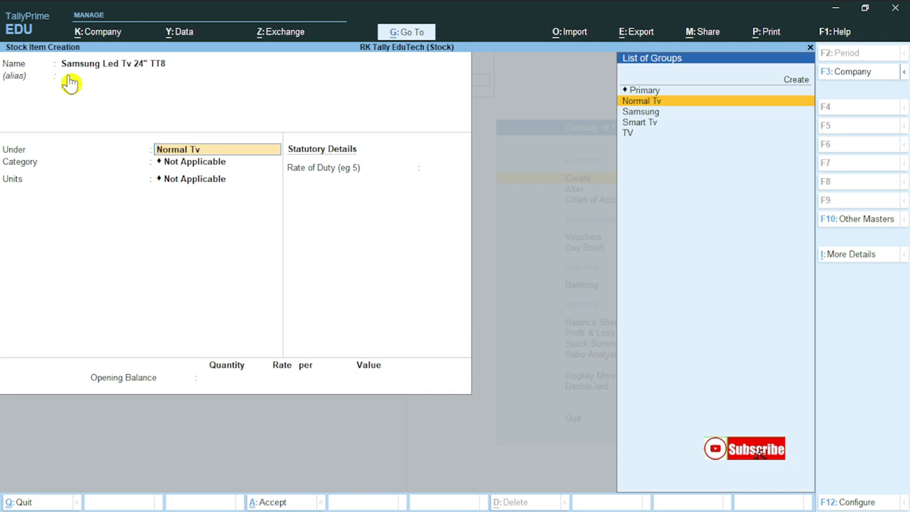
key("Return")
Set the stock item's category to Led TV and its units to pcs.
key("Down")
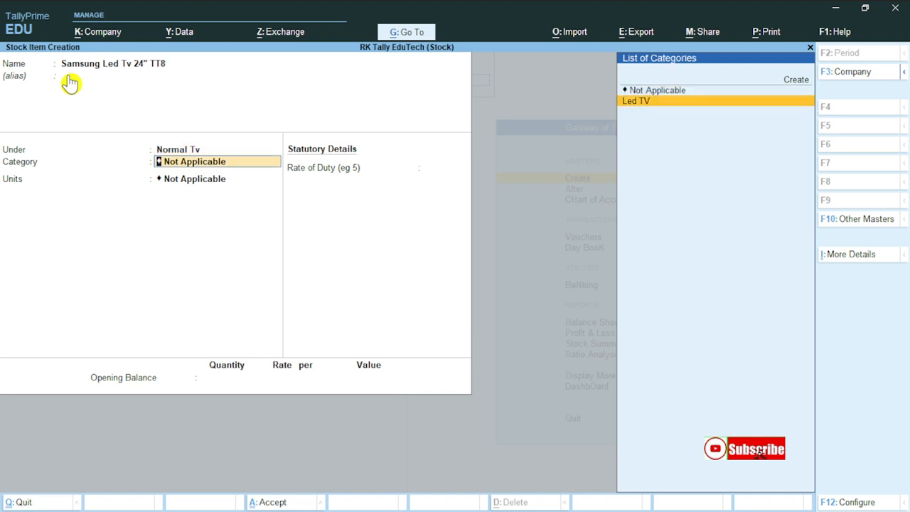
key("Return")
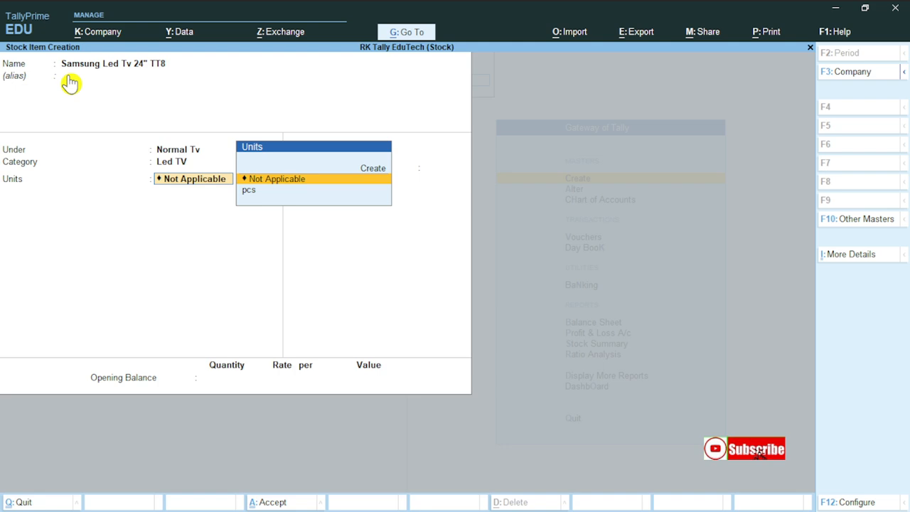
key("Down")
key("Return")
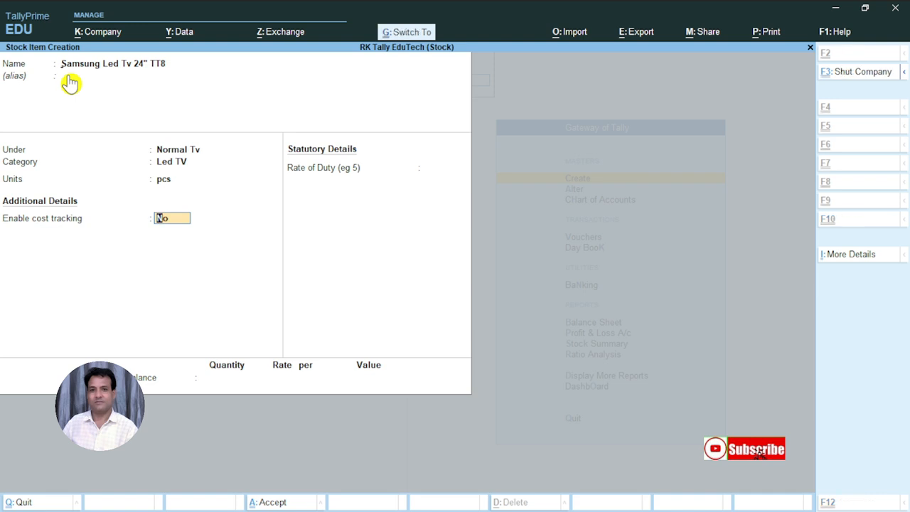
Save the completed stock item, and name the new one Samsung Smart Led Tv 32" T-1001.
key("ctrl+a")
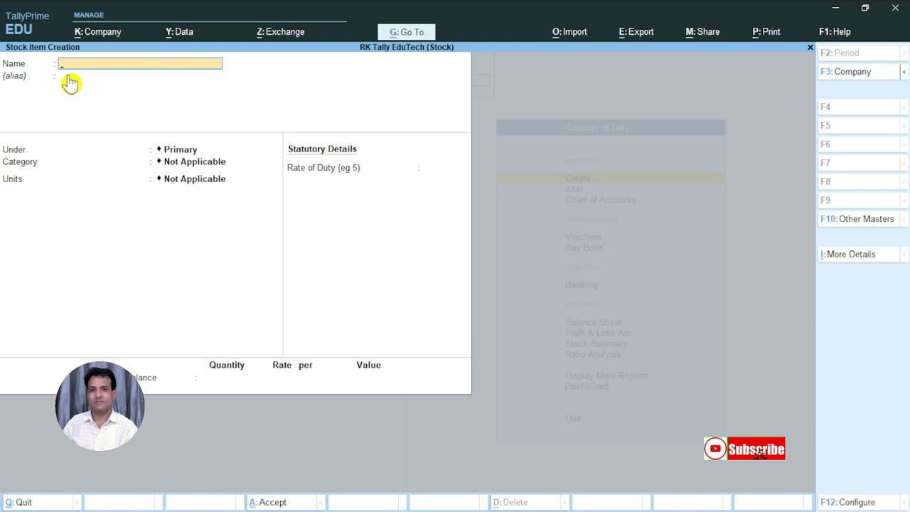
type("Samsung")
type(" Led")
key("BackSpace")
key("BackSpace")
key("BackSpace")
type("Sma")
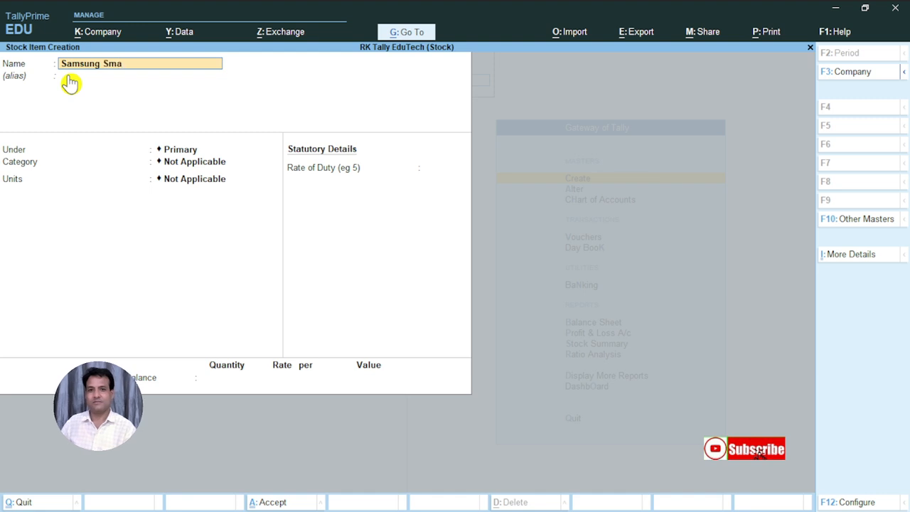
type("rt L")
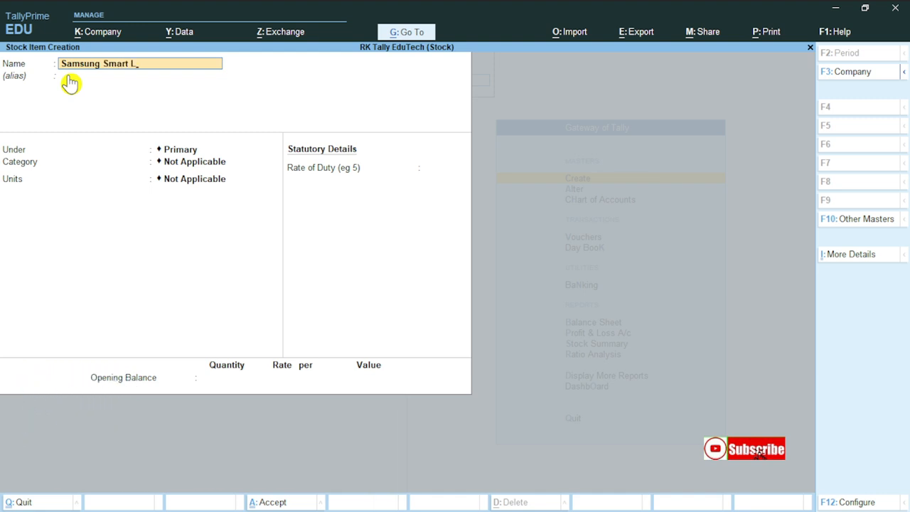
type("ed Tv 32")
type("\" T-1001")
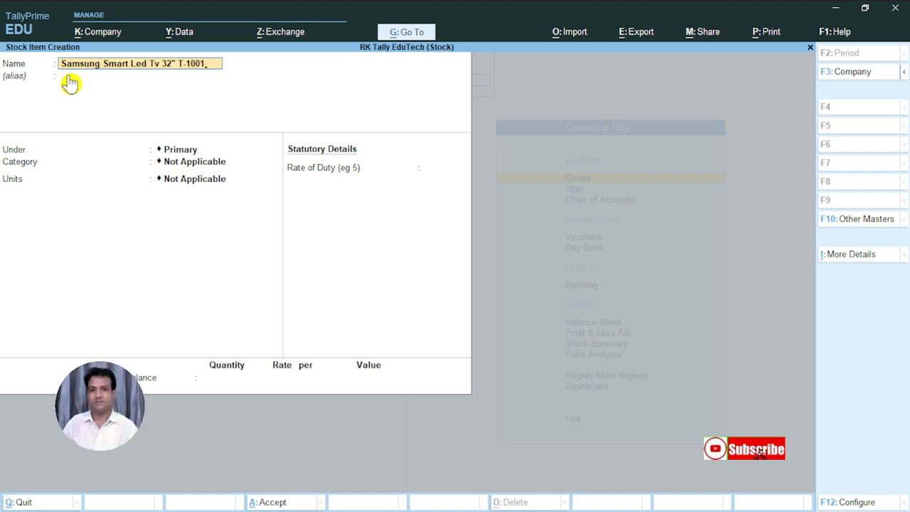
Leave the alias blank and place the Samsung Smart Led Tv 32" T-1001 stock item under the Smart Tv group.
key("Return")
key("Return")
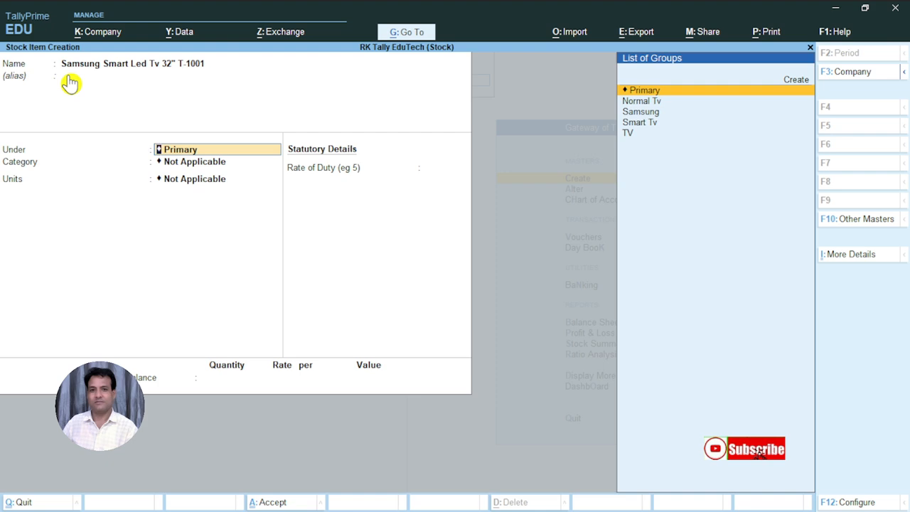
key("Down")
key("Down")
key("Down")
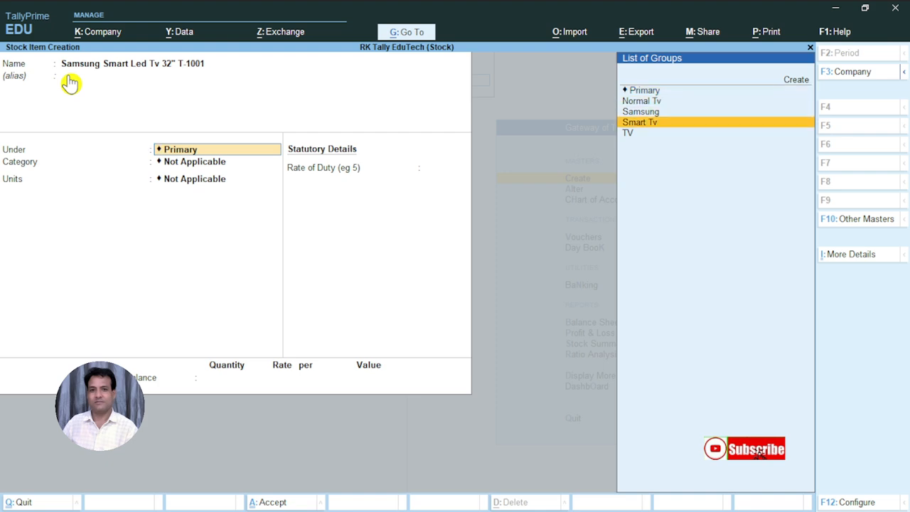
key("Return")
Set the smart TV stock item's category to Led TV and its units to pcs.
key("Down")
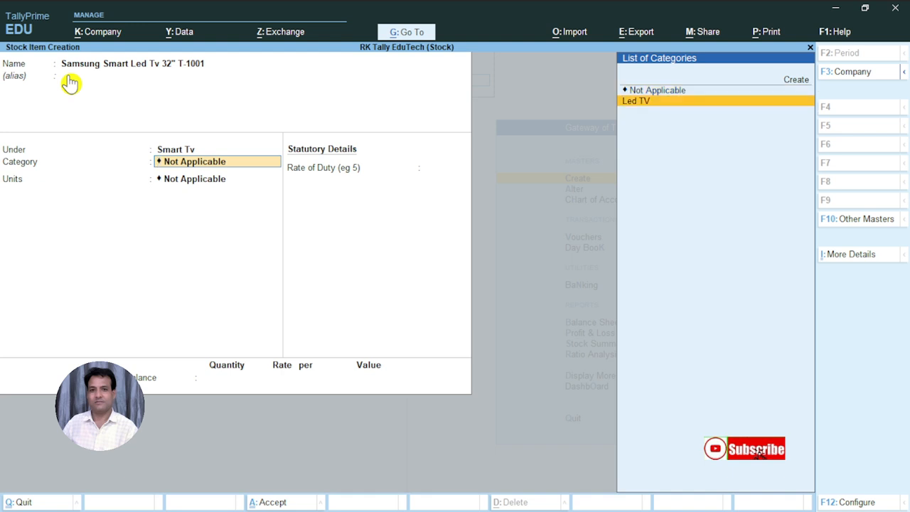
key("Return")
key("Down")
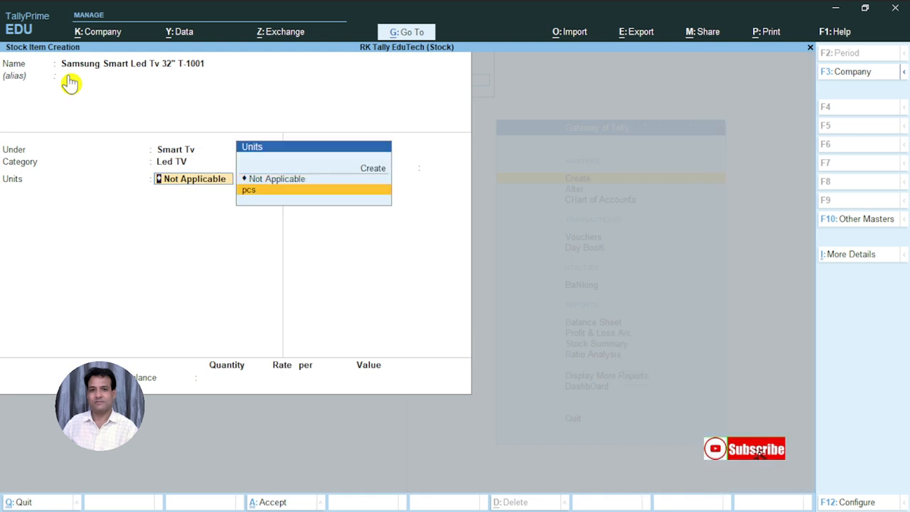
key("Return")
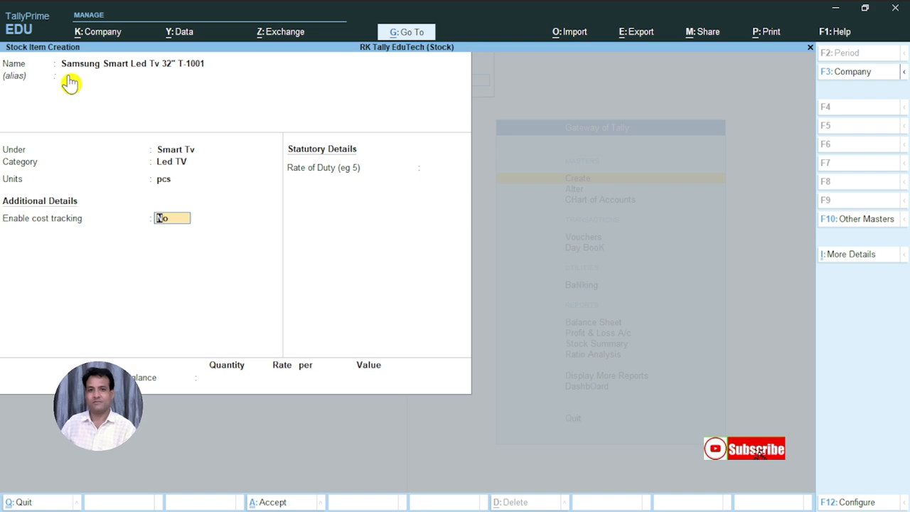
Go back through the smart TV stock item's fields and review its name, group and category.
key("BackSpace")
key("BackSpace")
key("BackSpace")
key("BackSpace")
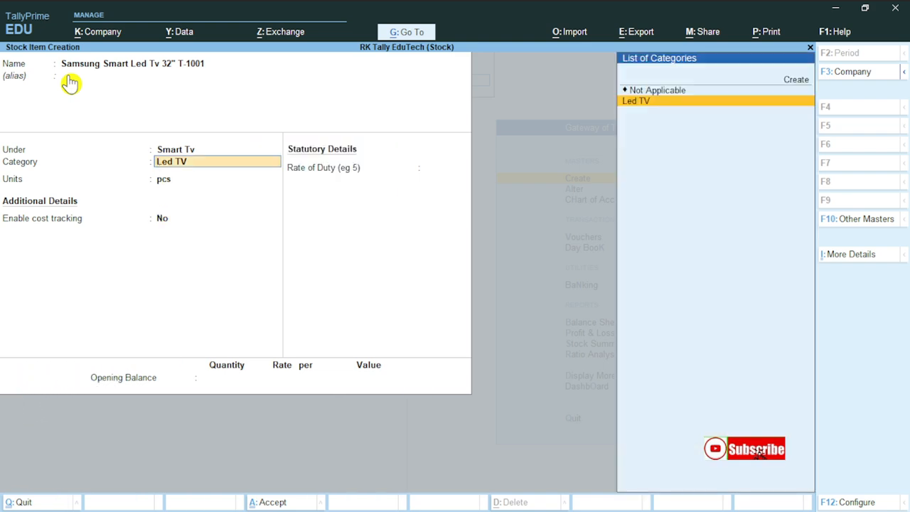
key("BackSpace")
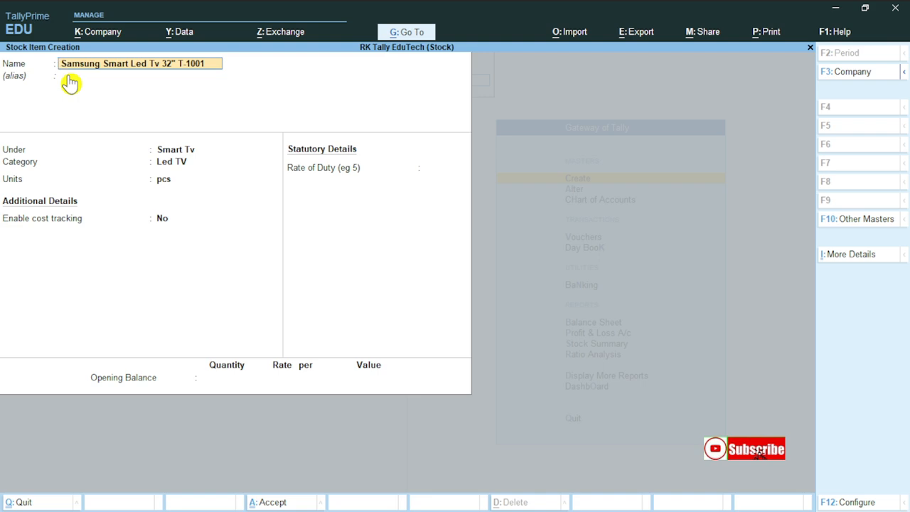
key("Return")
key("Return")
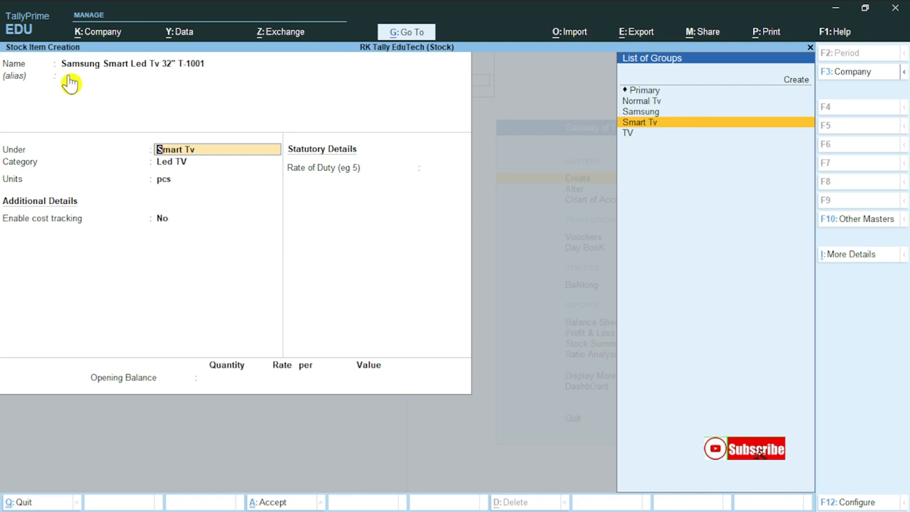
key("Return")
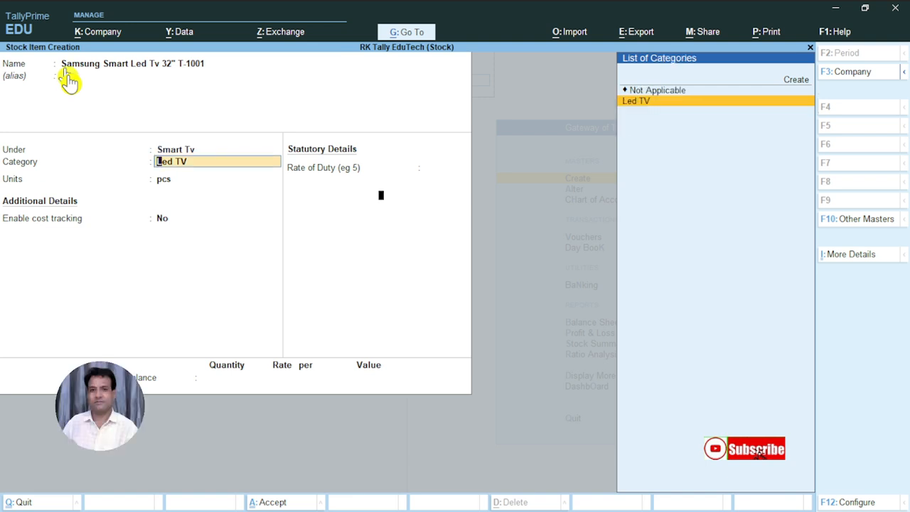
Review the stock group and stock category options in the stock item configuration, and return to the stock item.
key("F12")
key("Escape")
key("F12")
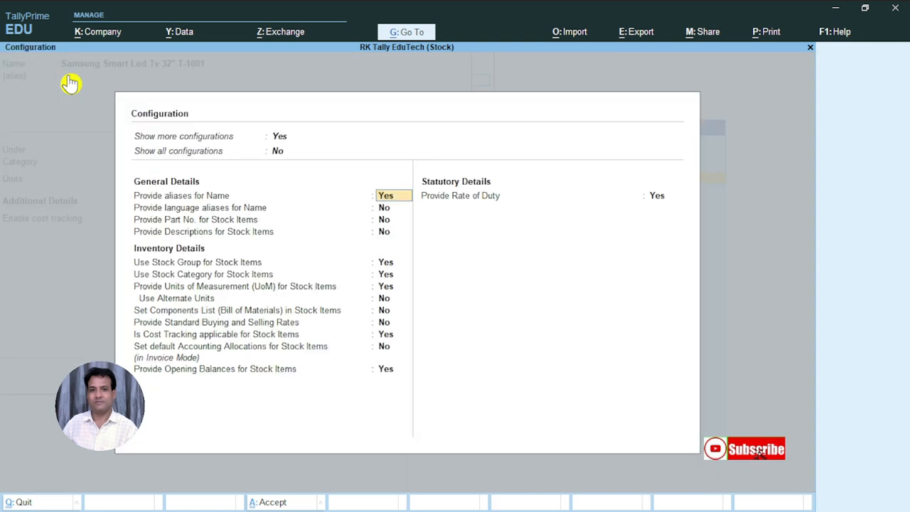
key("Down")
key("Down")
key("Down")
key("Down")
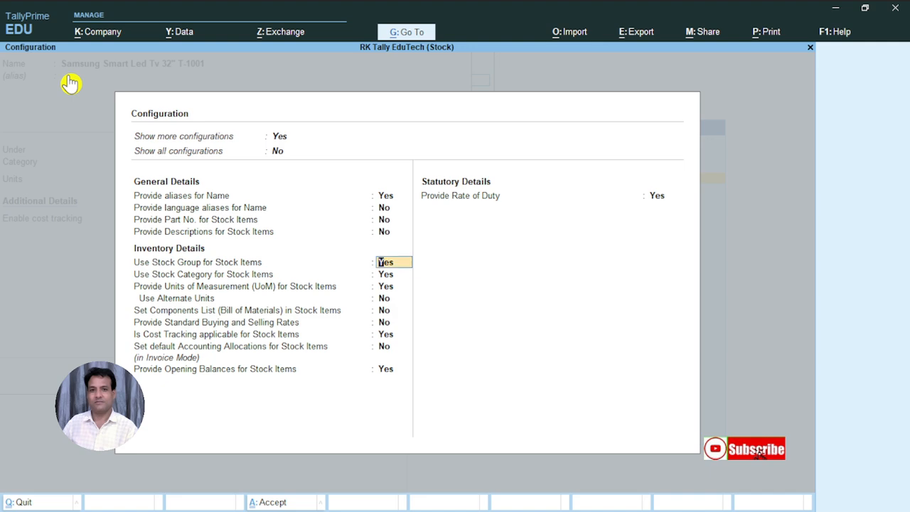
key("Down")
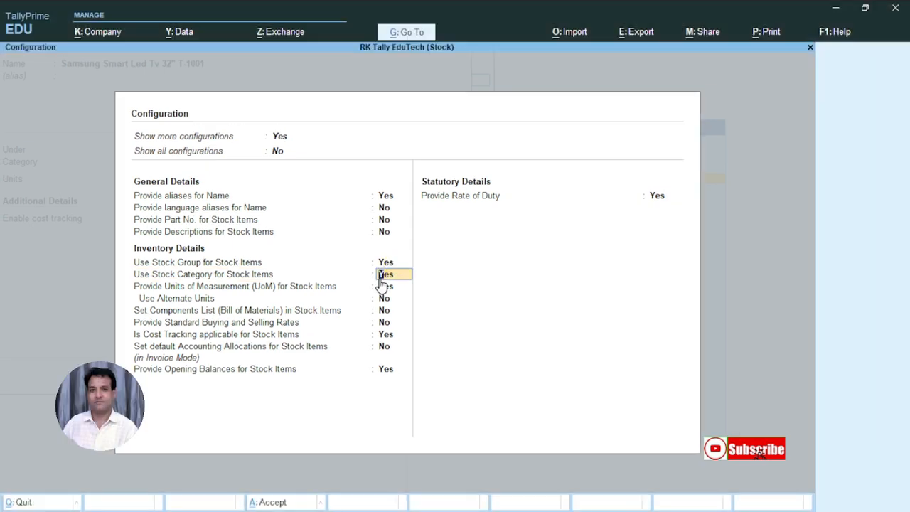
key("ctrl+a")
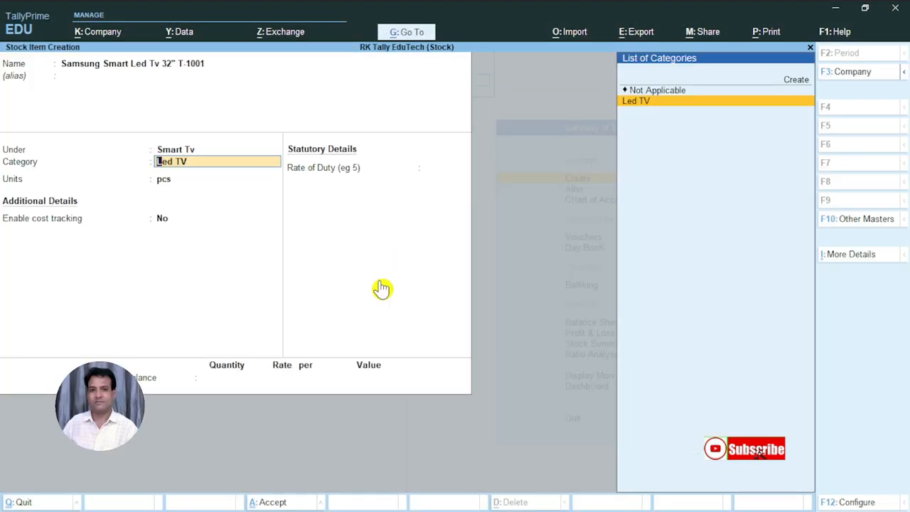
Save the smart TV stock item with cost tracking off and no opening balance, and return to the Gateway of Tally.
key("Return")
key("Return")
key("Return")
key("Return")
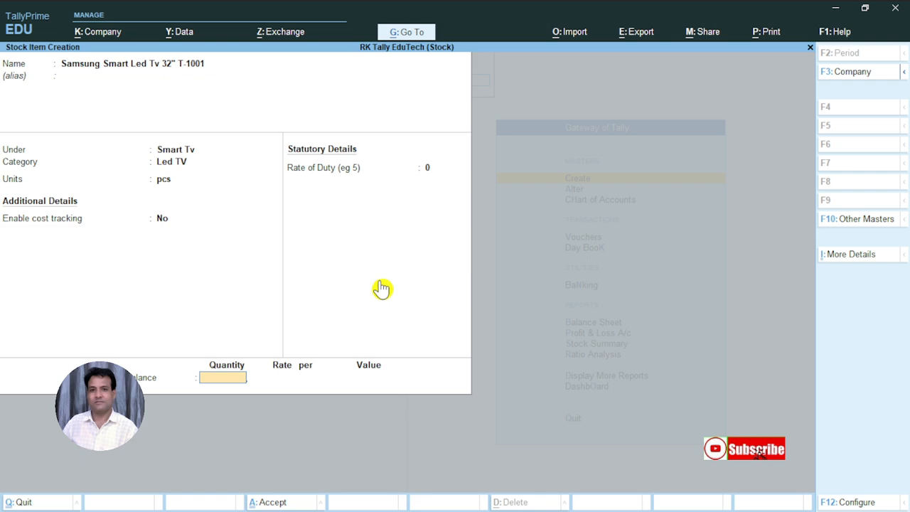
key("Return")
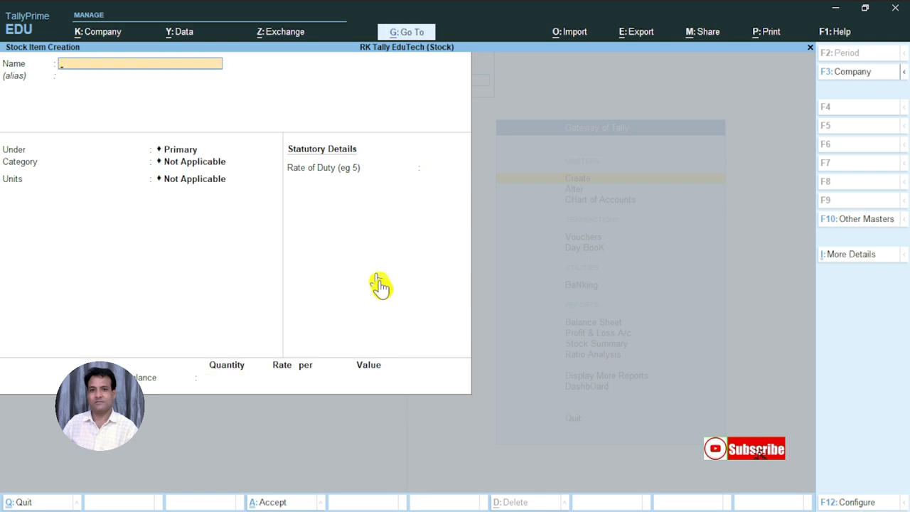
key("Escape")
key("Escape")
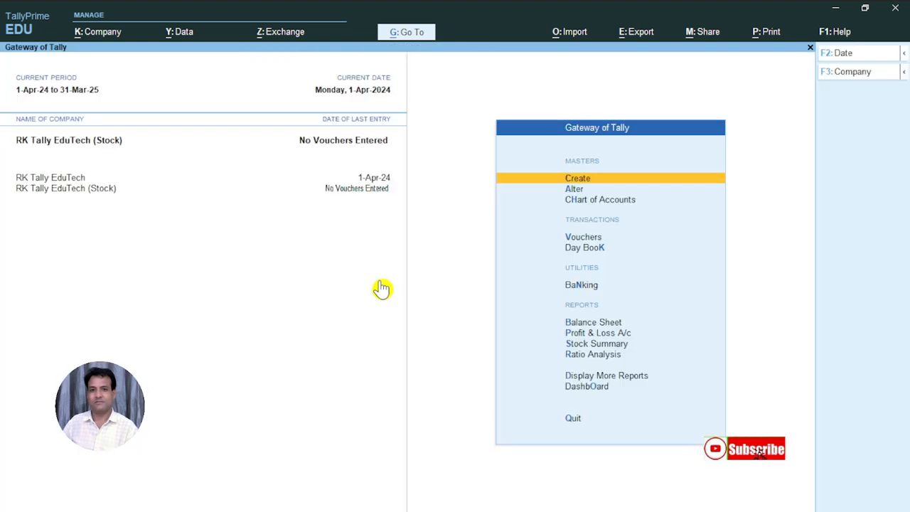
Start a new godown master, choosing to create one rather than alter the existing Main Location.
key("Return")
key("Down")
key("Down")
key("Down")
key("Down")
key("Down")
key("Down")
key("Down")
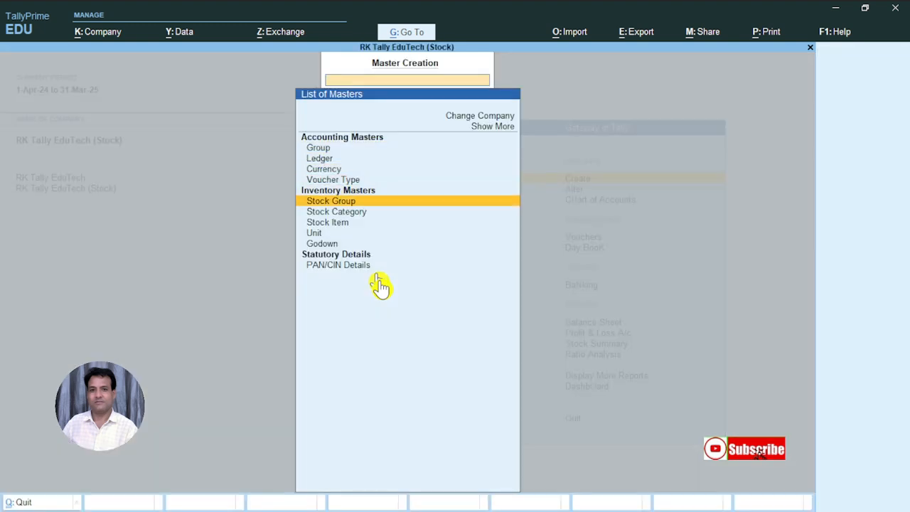
key("Down")
key("Return")
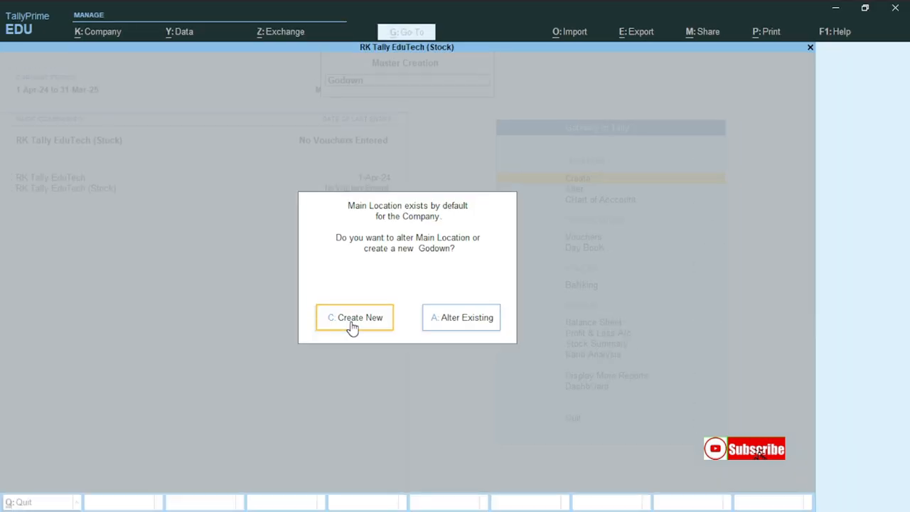
left_click(352, 320)
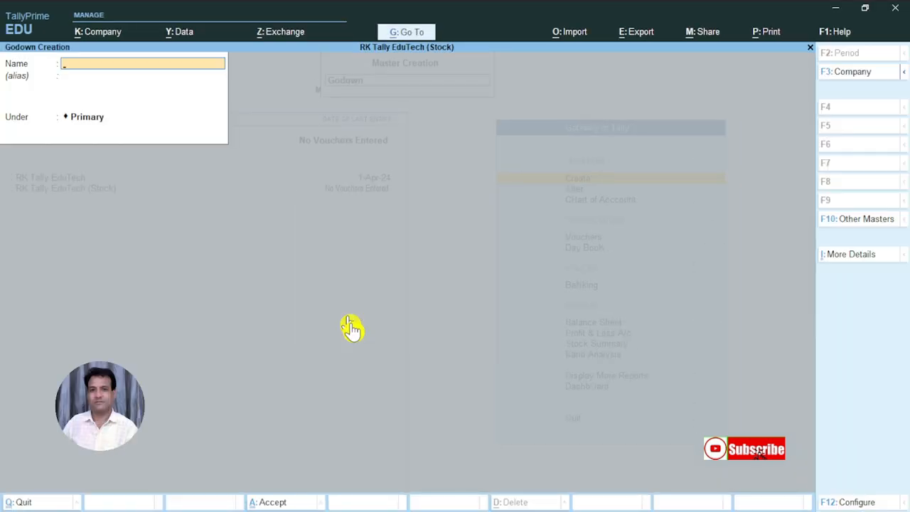
Name the godown Godown - 1 with no alias, keep it under Primary, and save it.
type("Godown - 1")
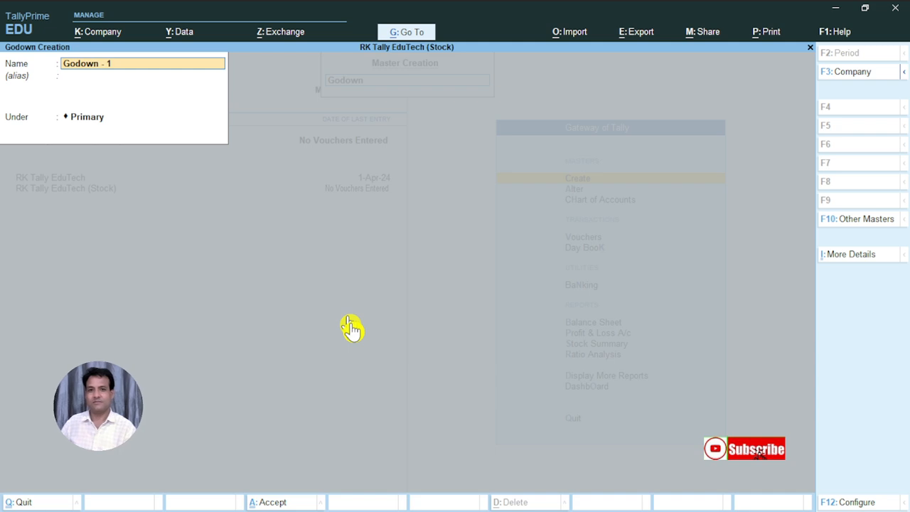
key("Return")
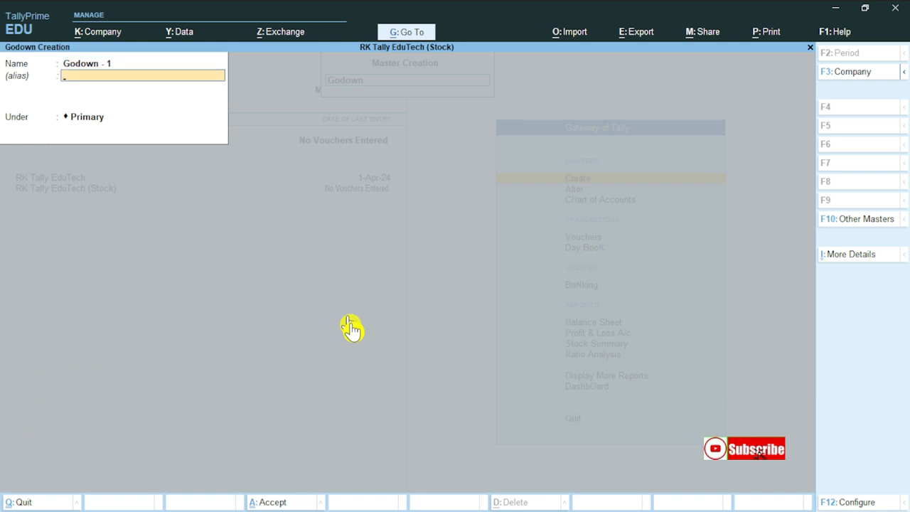
key("Return")
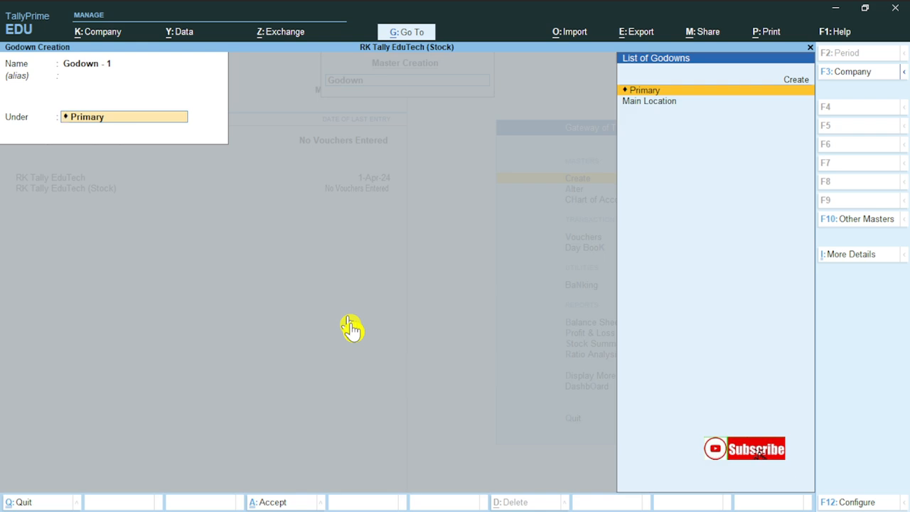
key("Return")
key("Return")
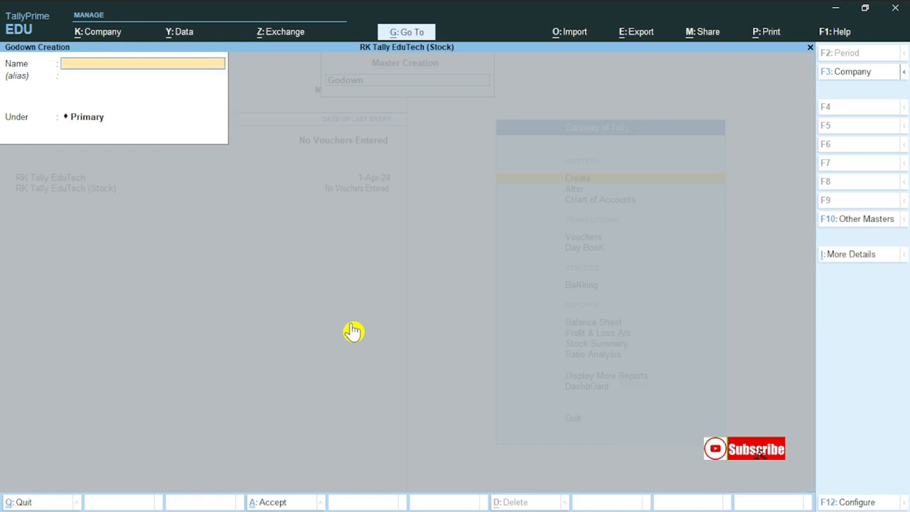
key("Escape")
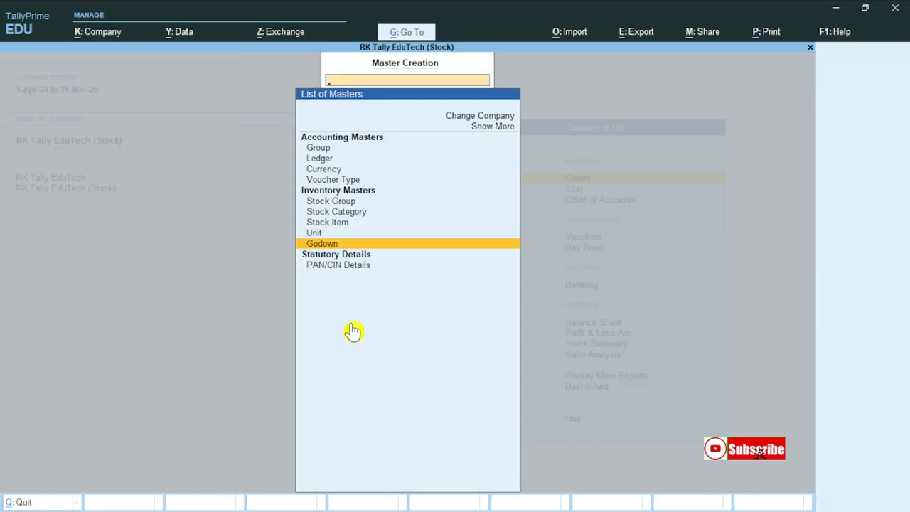
Open the Stock Summary report from the Gateway of Tally and close it again.
key("Escape")
key("Down")
key("Down")
key("Down")
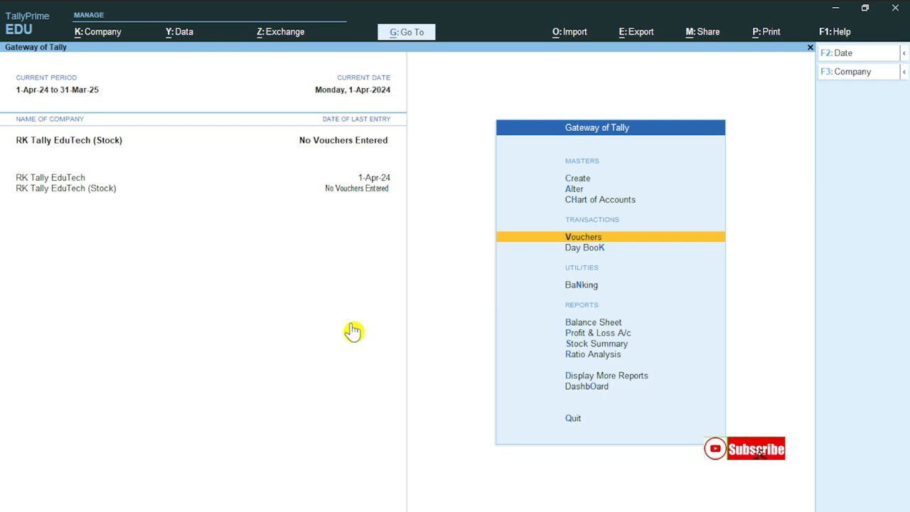
key("Down")
key("Down")
key("Down")
key("Down")
key("Down")
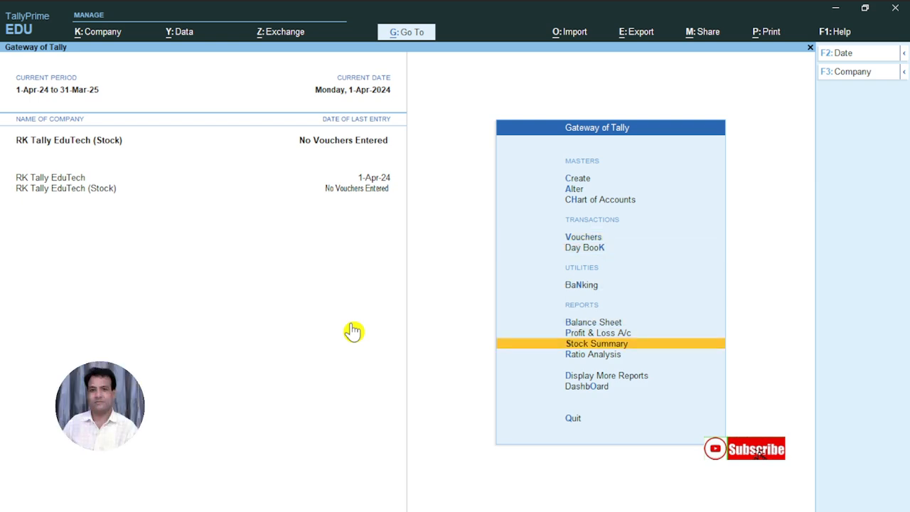
key("Return")
key("Escape")
Open voucher entry from the Gateway of Tally and bring up a new purchase voucher.
key("Up")
key("Up")
key("Up")
key("Up")
key("Up")
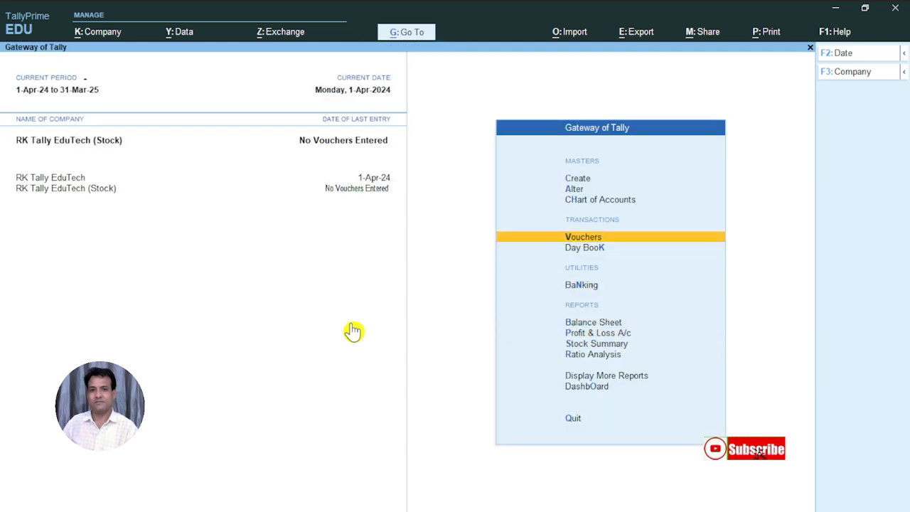
key("Return")
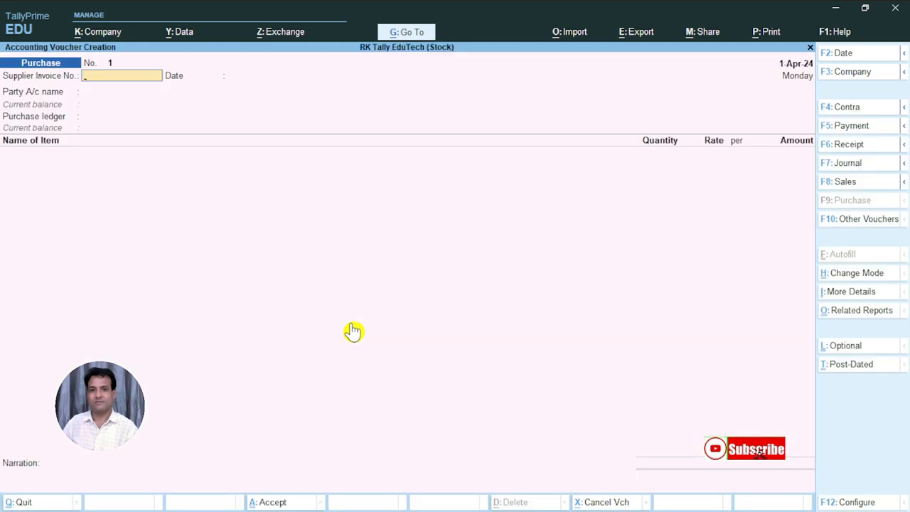
key("Escape")
key("y")
key("Return")
key("F8")
key("F9")
Change the purchase voucher's mode from Item Invoice to As Voucher.
key("ctrl+h")
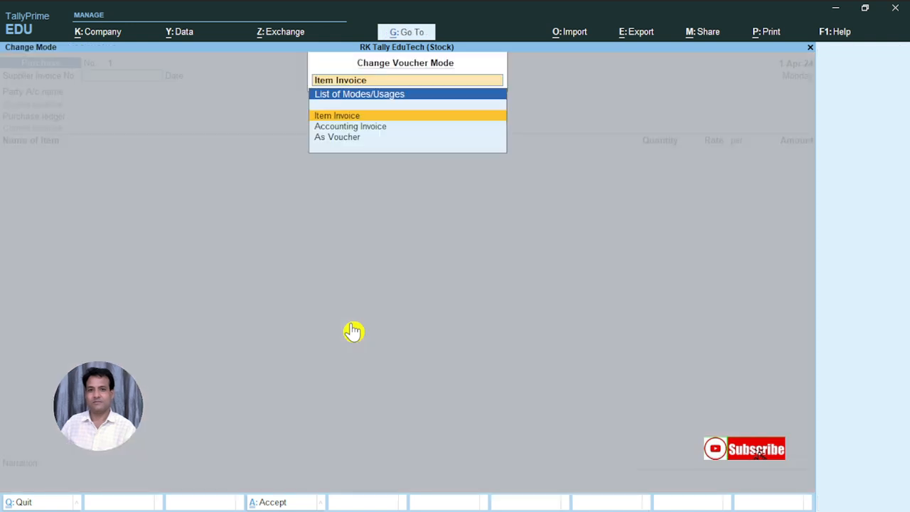
key("Down")
key("Down")
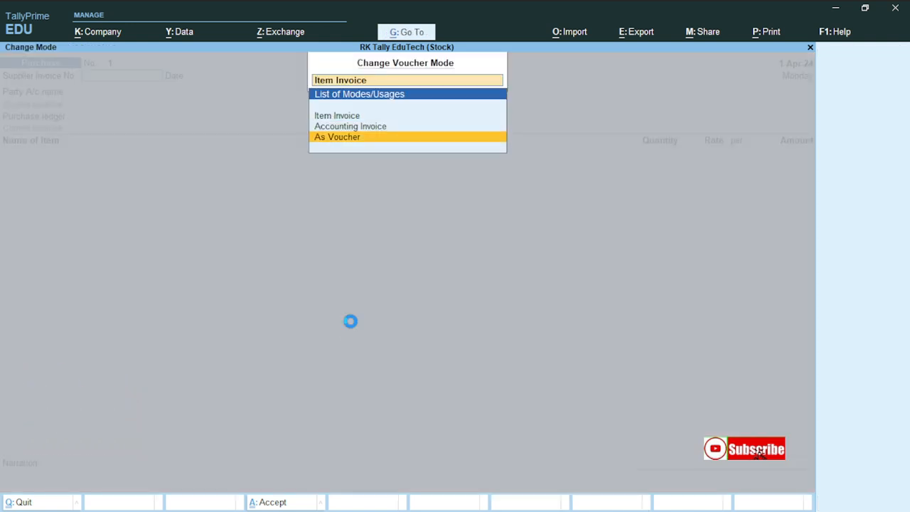
key("Return")
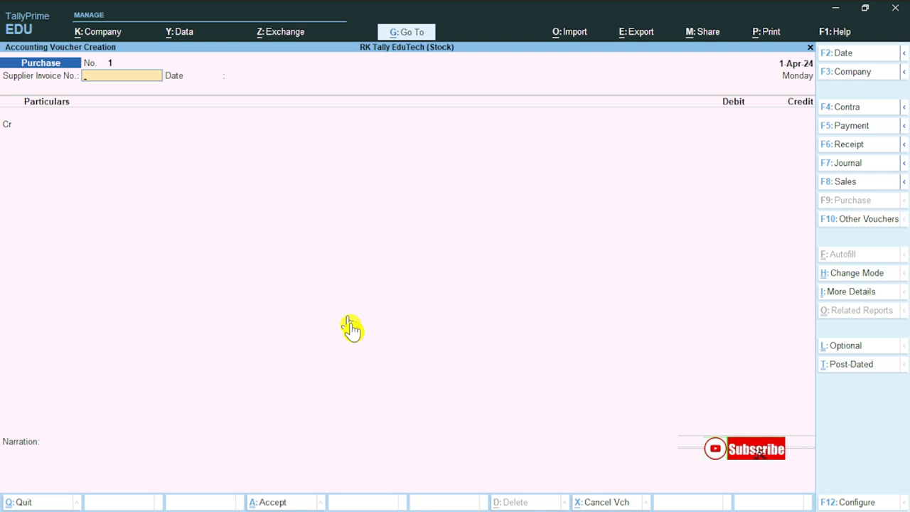
Change the purchase voucher's mode to Item Invoice.
key("ctrl+h")
key("Up")
key("Up")
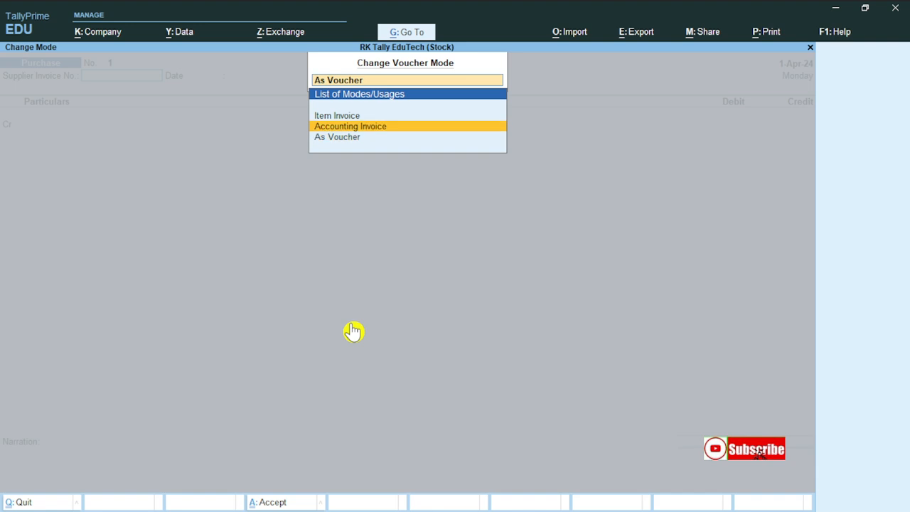
key("Return")
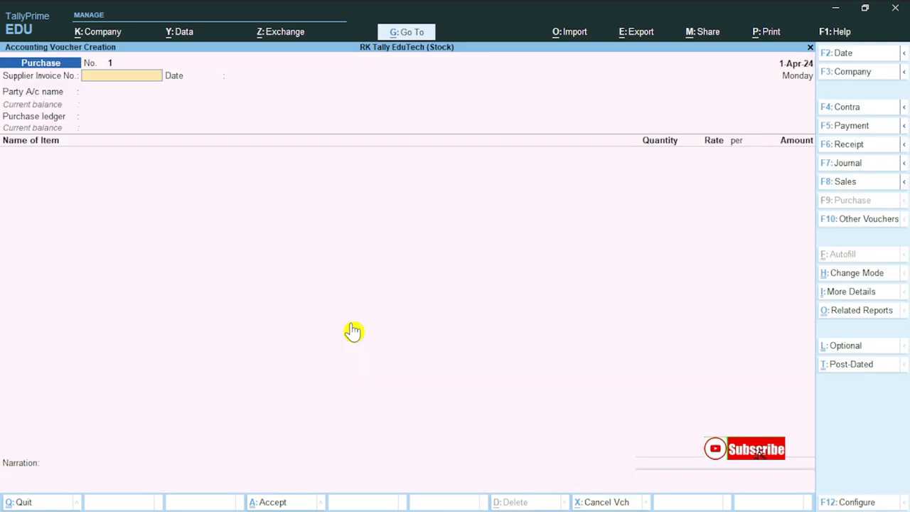
Close the voucher, reopen voucher entry from the Gateway of Tally, and switch to a new purchase voucher.
key("Escape")
key("Return")
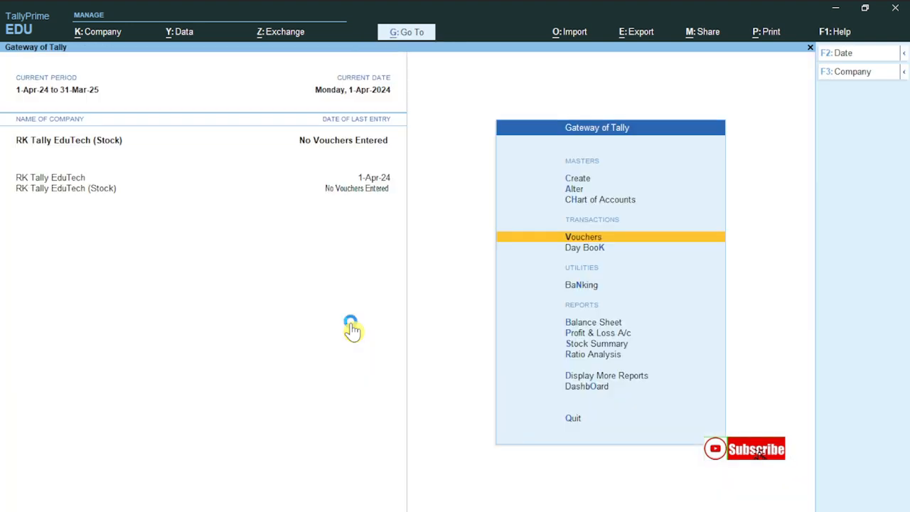
key("Return")
key("F8")
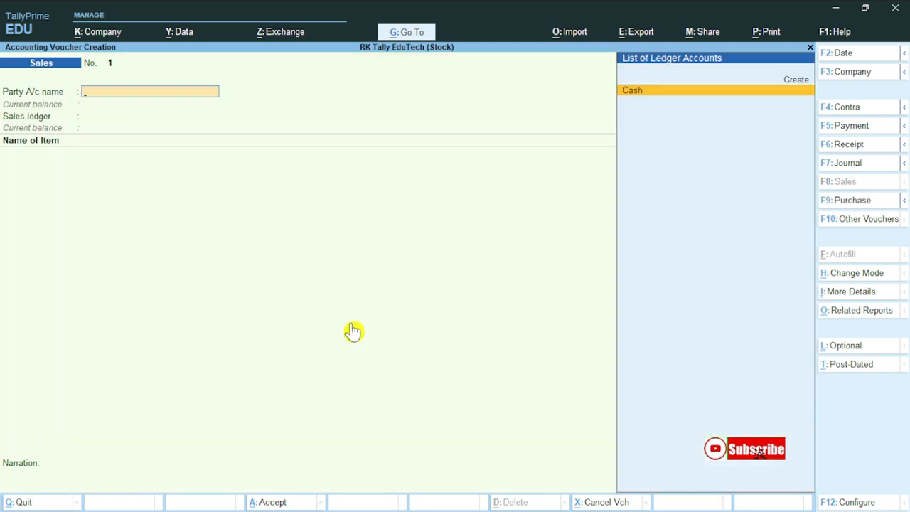
key("F9")
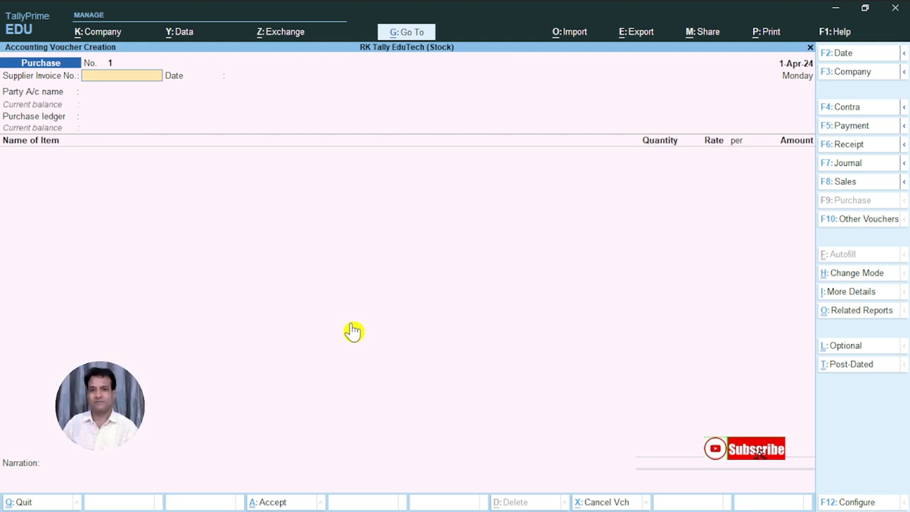
Enter 1500 as the supplier invoice number and accept 1-Apr-24 as the invoice date.
type("1500")
key("Return")
key("Return")
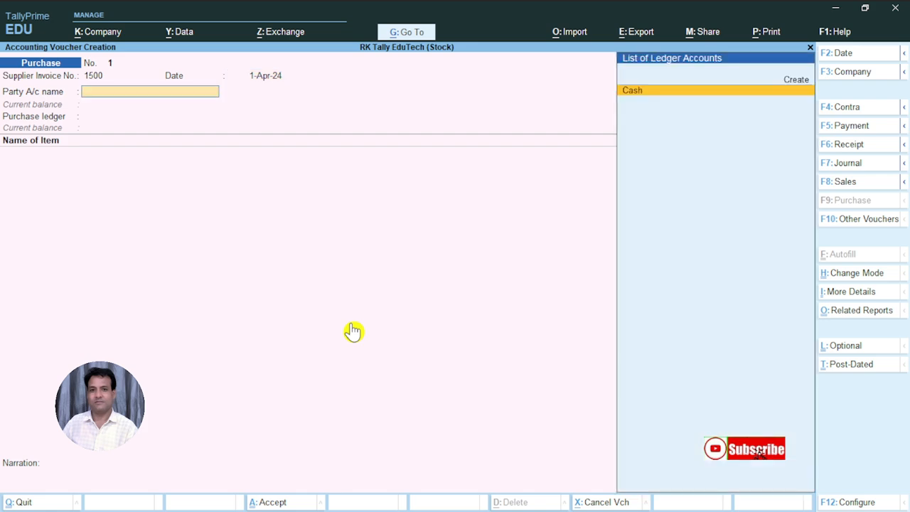
Create the party ledger with the supplier's account name and no alias under Sundry Creditors, and save it for the purchase voucher.
key("alt+c")
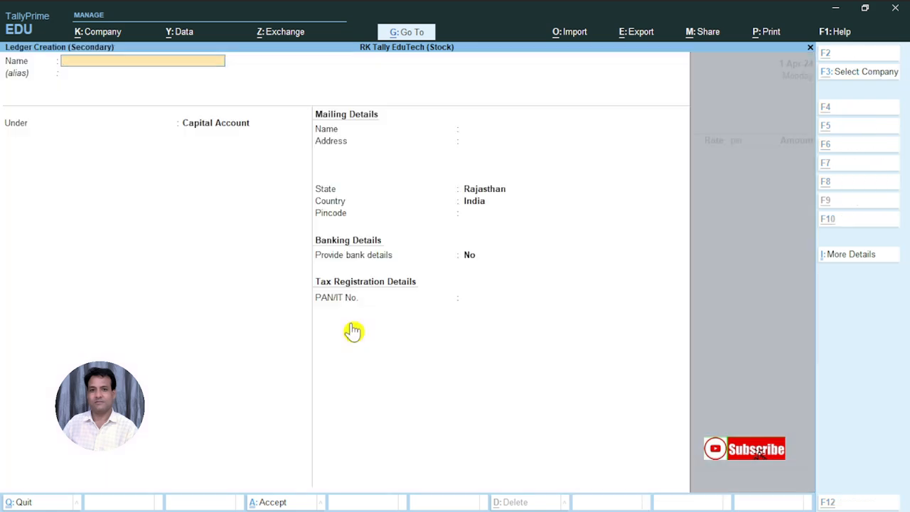
type("Ram a/c")
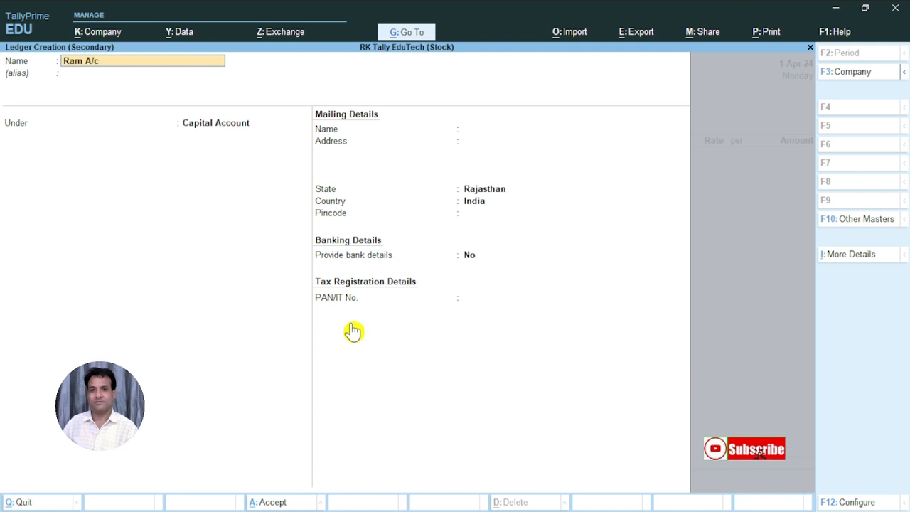
key("Return")
key("Return")
type("S")
key("Return")
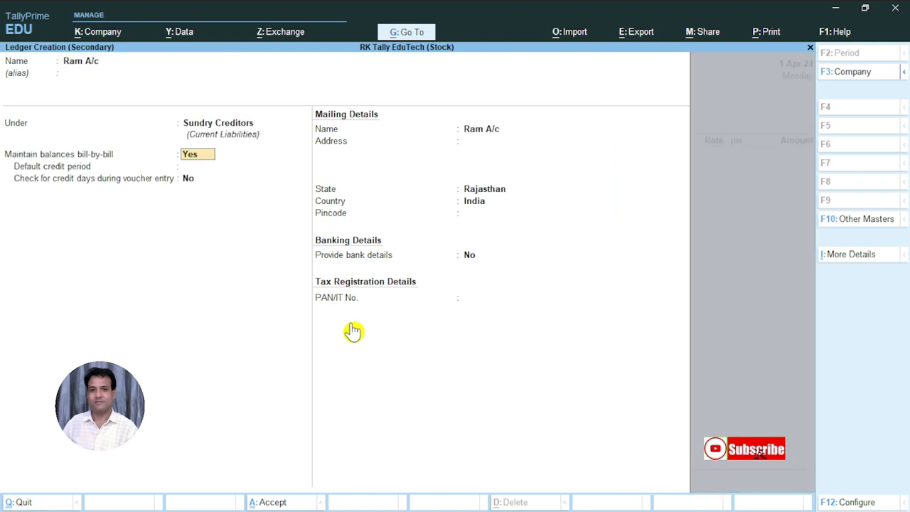
key("ctrl+a")
key("Return")
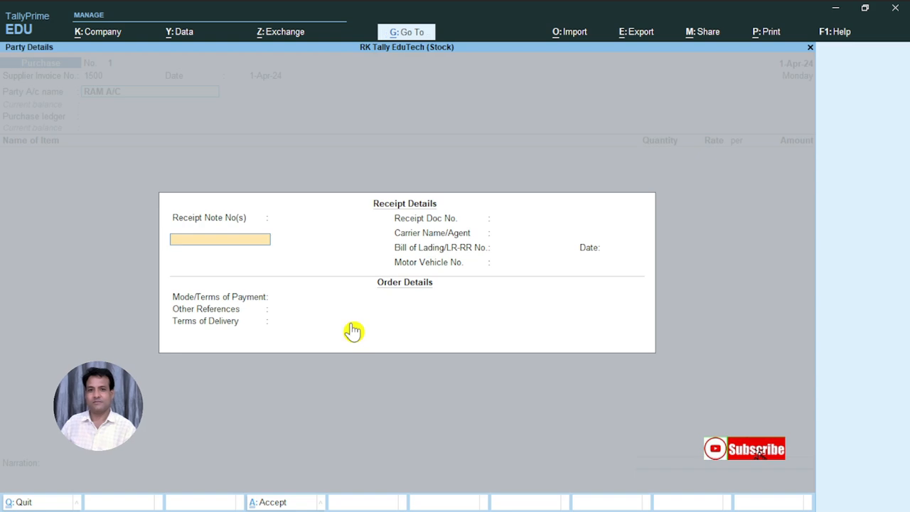
Leave all receipt and order details blank and accept the party details to reach the purchase ledger.
key("Return")
key("Return")
key("Return")
key("Return")
key("Return")
key("Return")
key("Return")
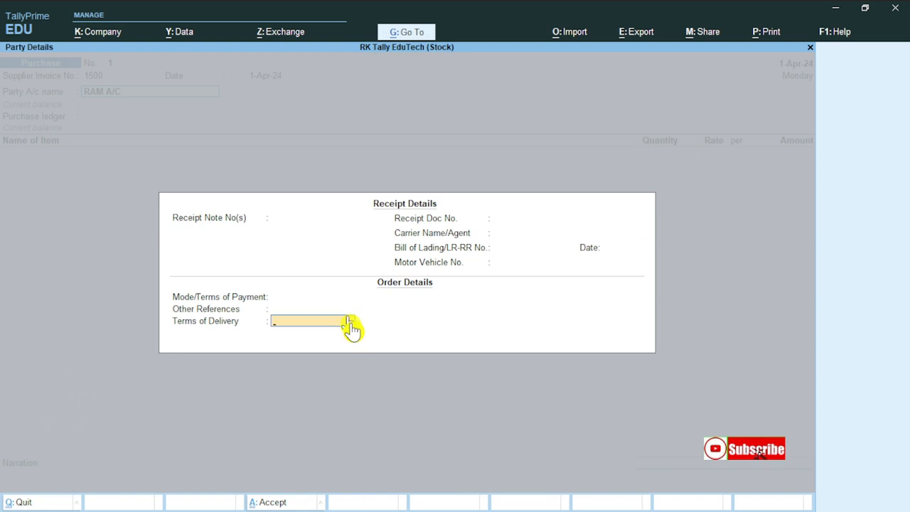
key("Return")
key("Return")
key("Return")
key("Return")
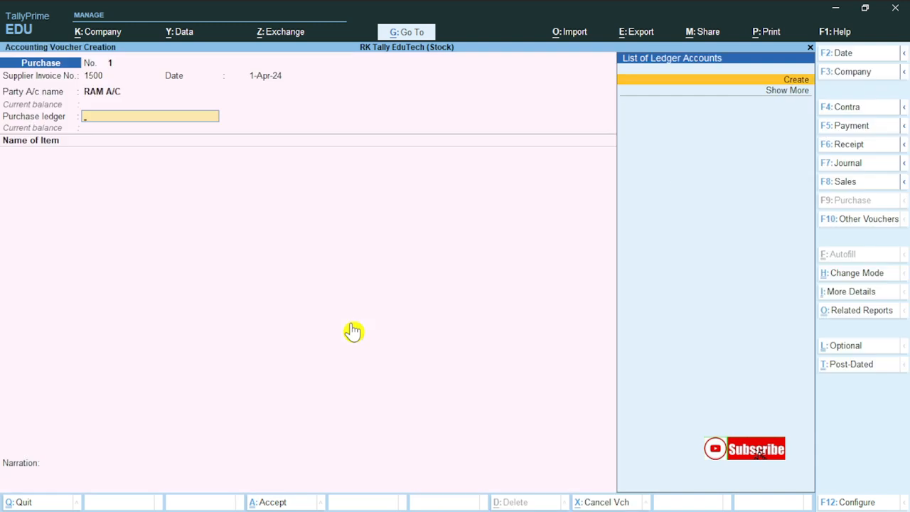
Create the ledger Purchase A/c with no alias under Purchase Accounts, without bank details, and use it as the purchase ledger.
key("Return")
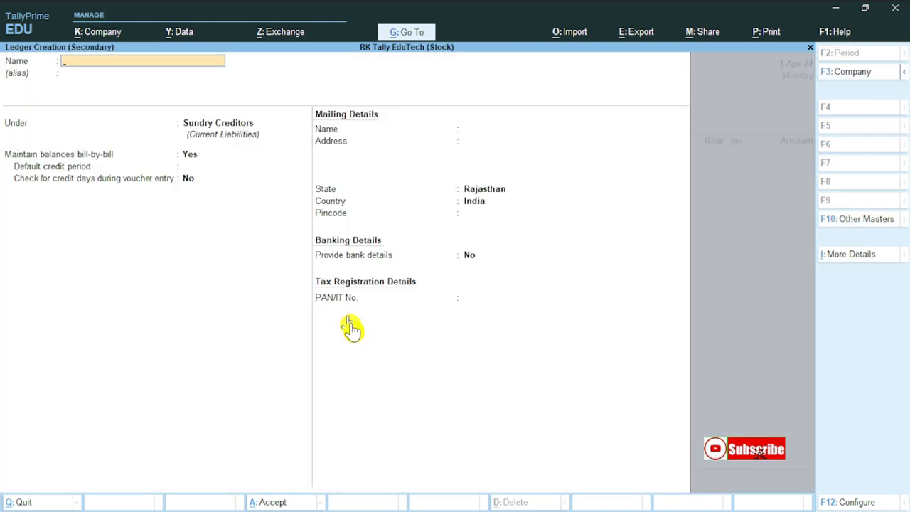
type("Purchase a/c")
key("Return")
key("Return")
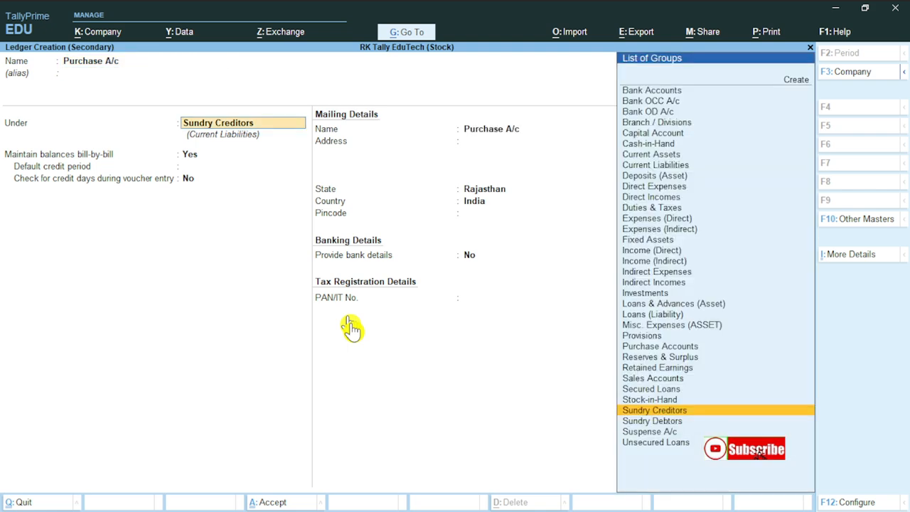
type("Pu")
key("Return")
key("Return")
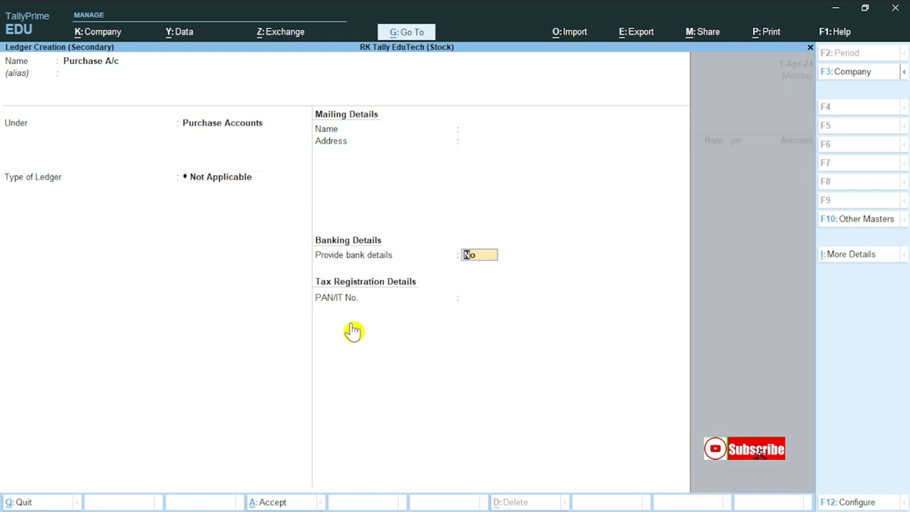
key("Return")
key("Return")
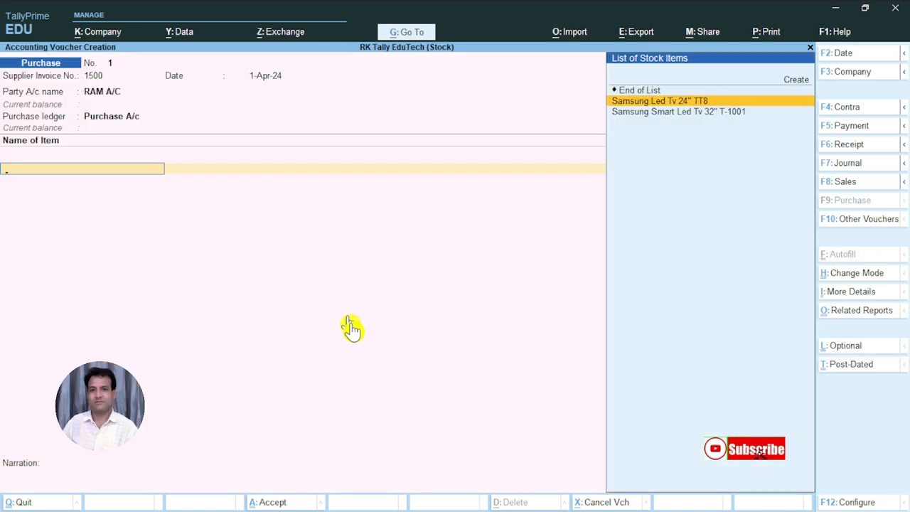
Add the item Samsung Led Tv 24" TT8 from Main Location with 10 pcs at a rate of 8,900 per piece.
key("Return")
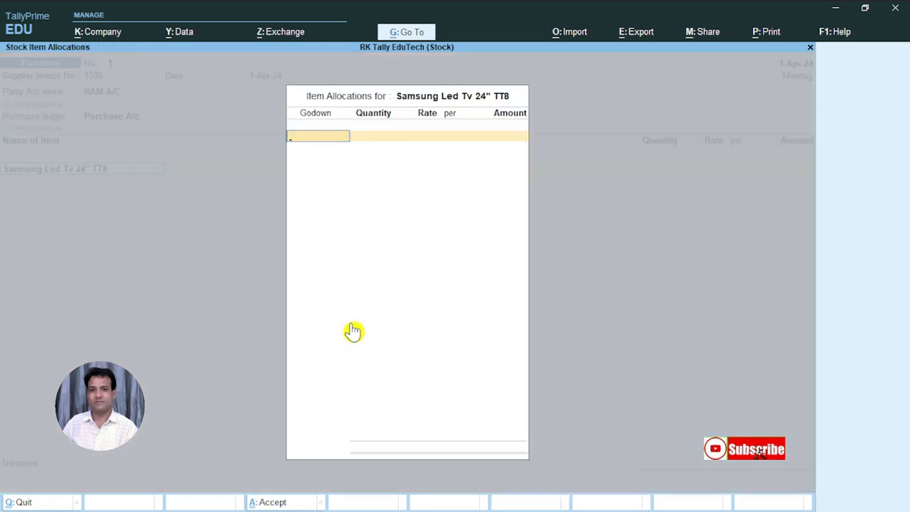
key("Return")
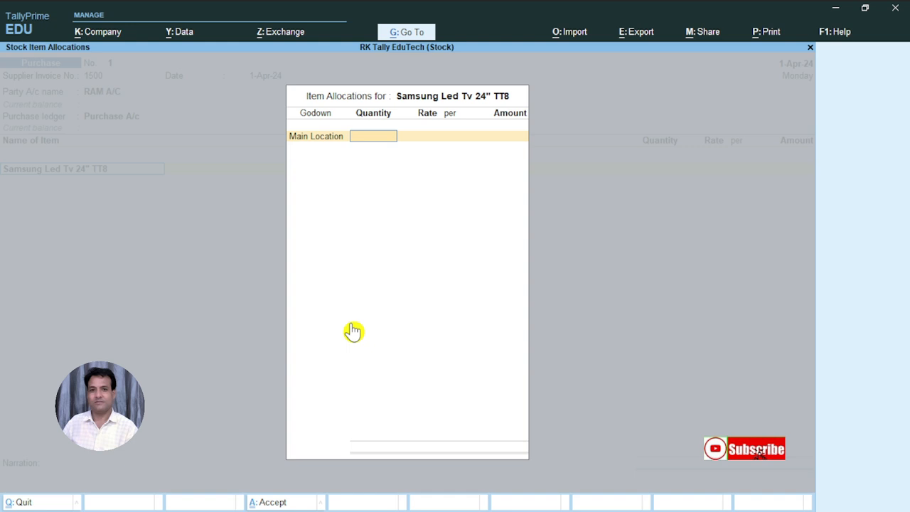
type("10")
key("Return")
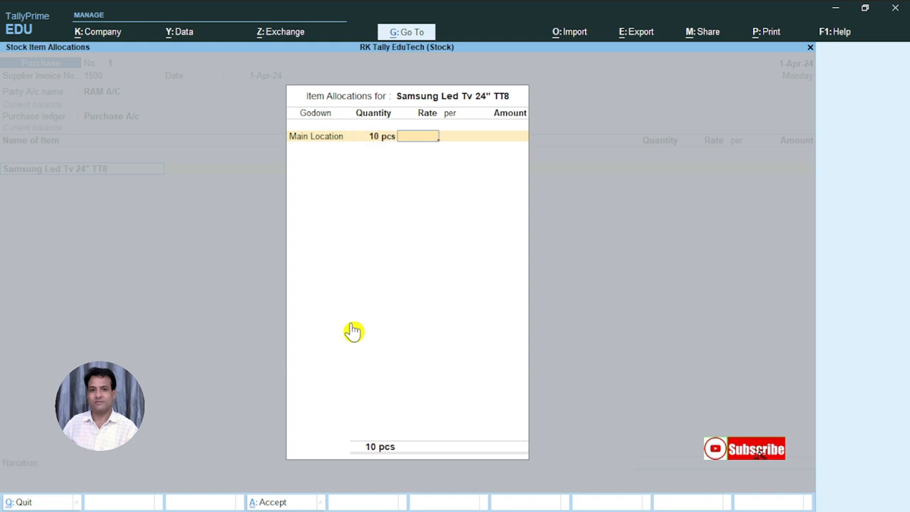
key("BackSpace")
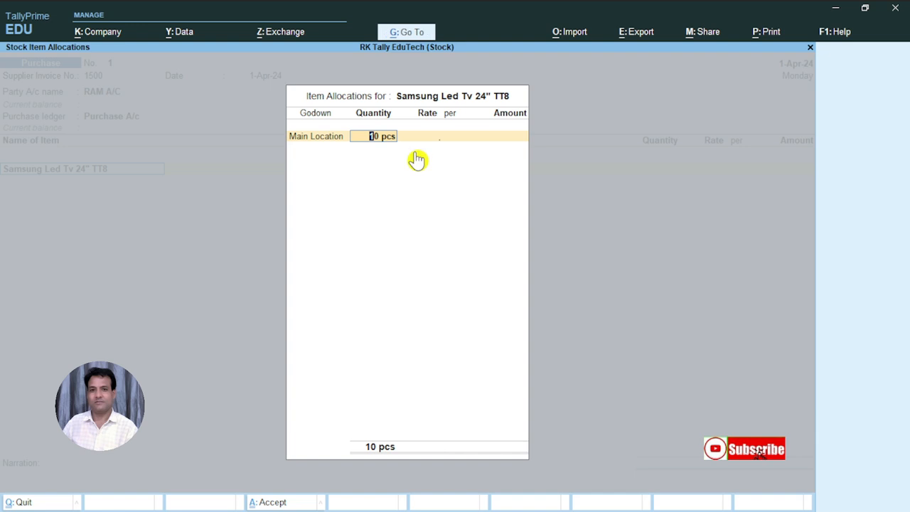
key("Return")
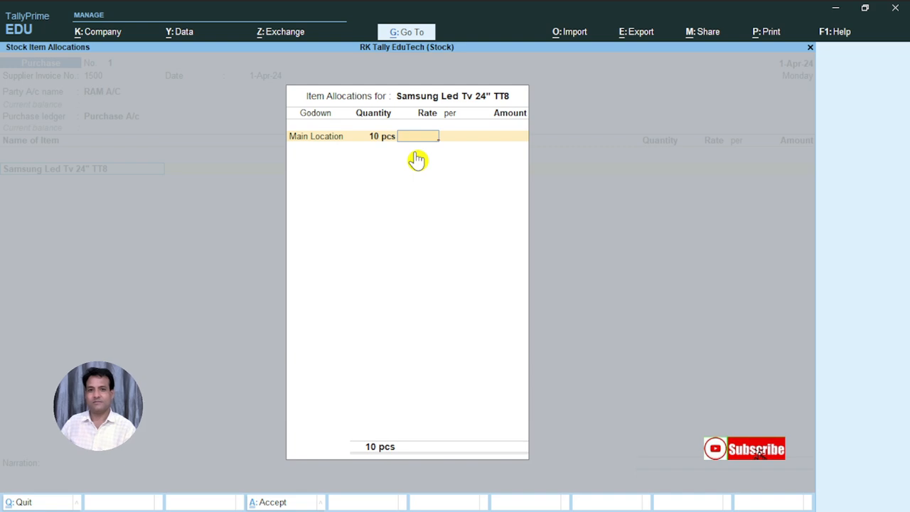
type("8900")
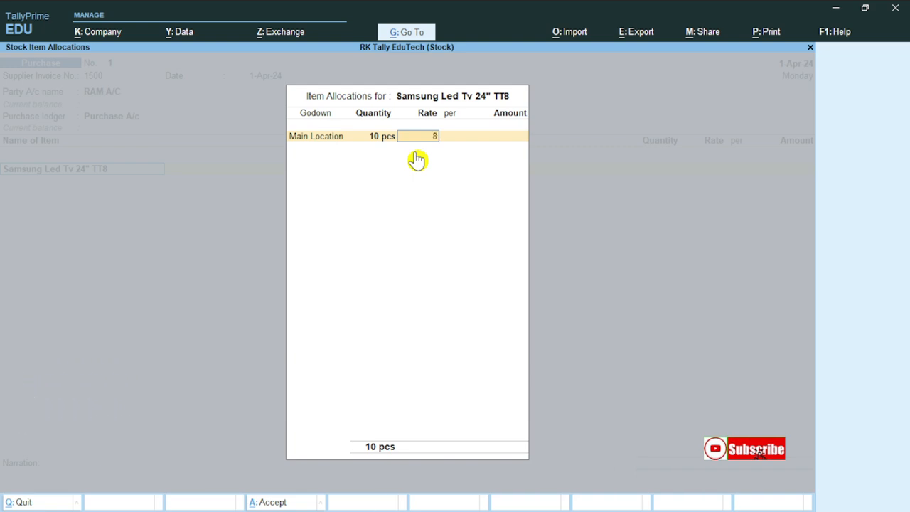
key("Return")
key("Return")
key("Return")
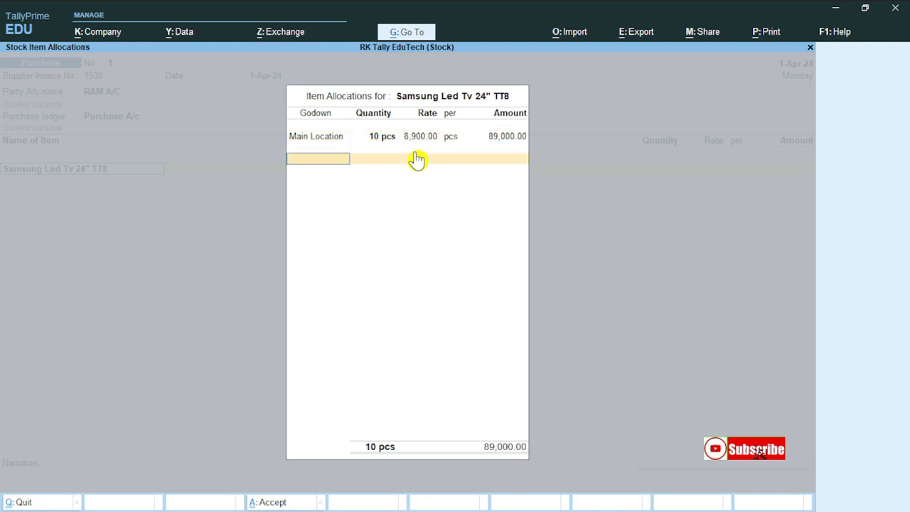
key("Return")
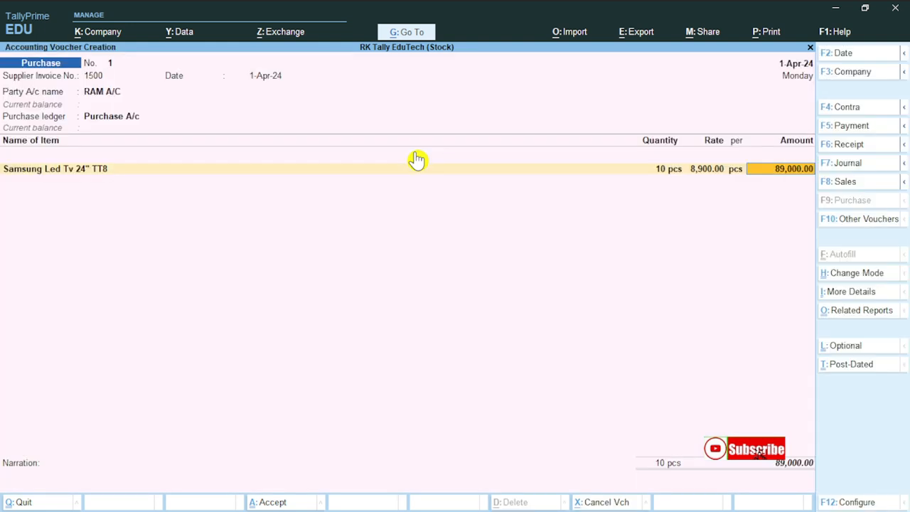
key("Return")
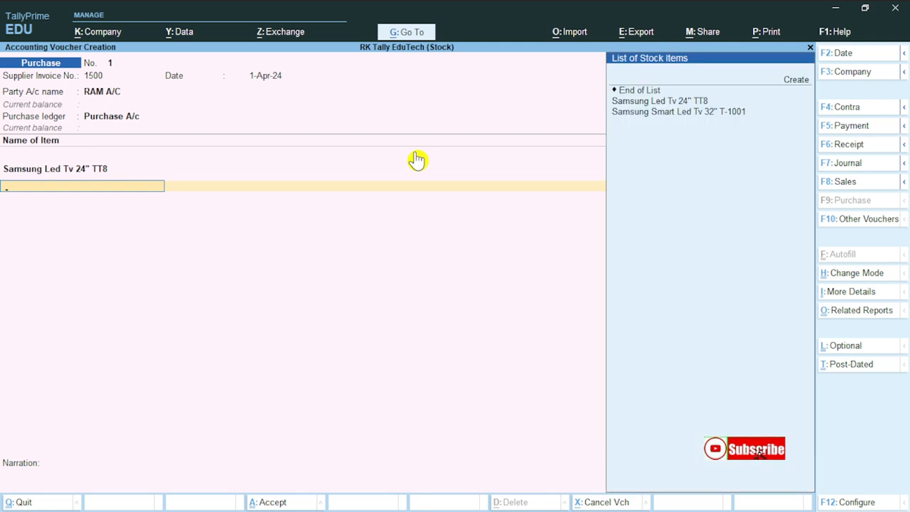
Add the item Samsung Smart Led Tv 32" T-1001 from Main Location with 10 pcs at a rate of 21,500 per piece.
key("Down")
key("Down")
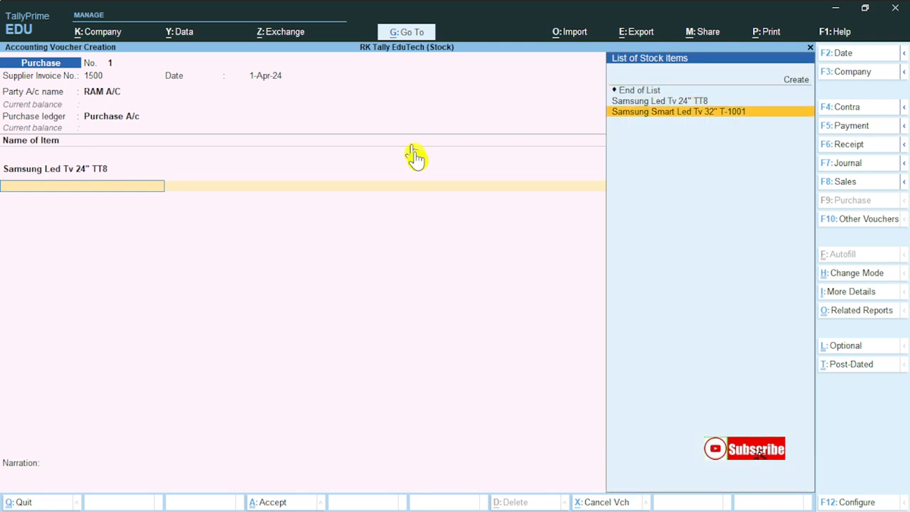
key("Return")
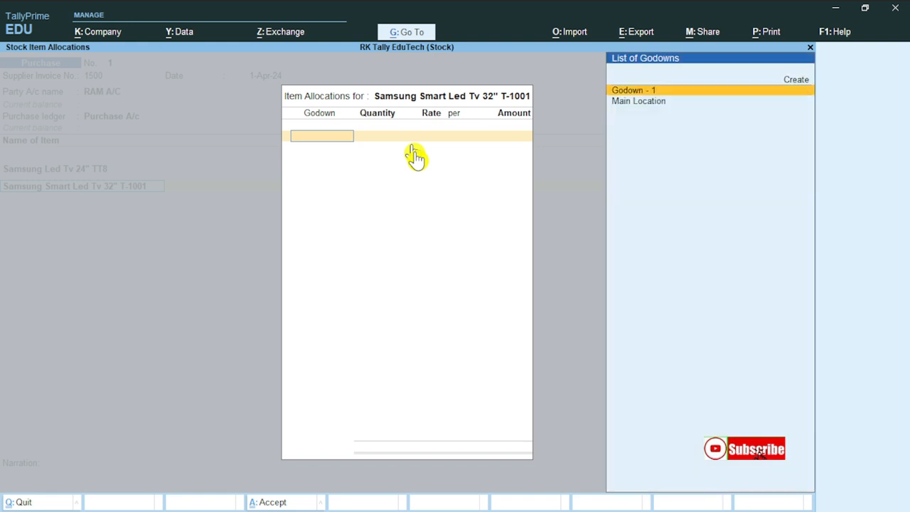
key("Down")
key("Return")
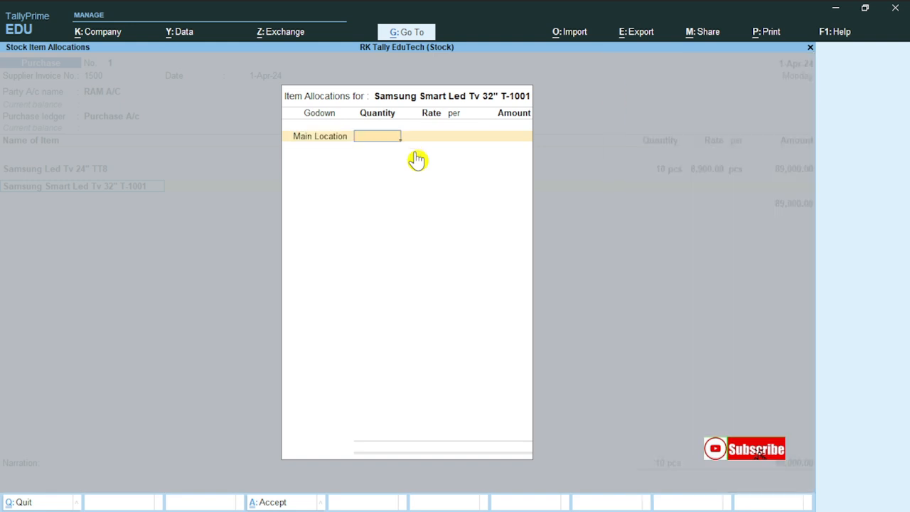
type("10")
key("Return")
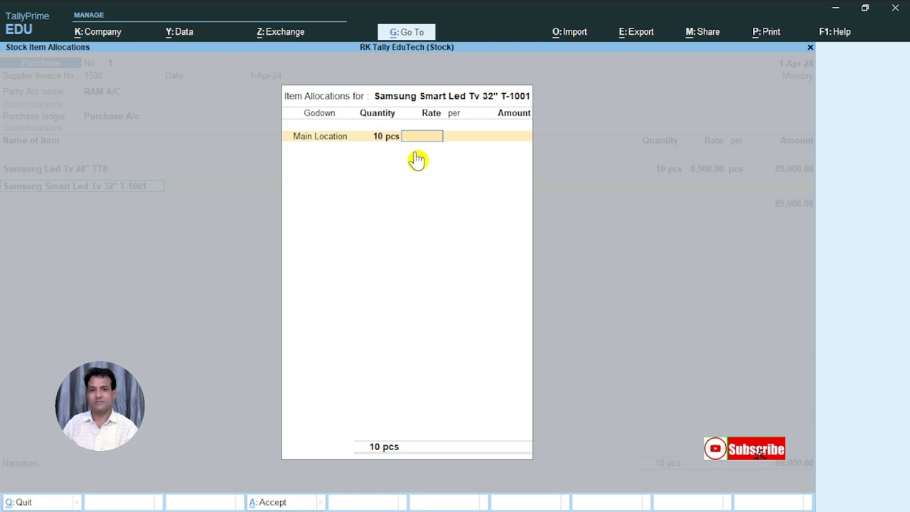
type("21500")
key("Return")
key("Return")
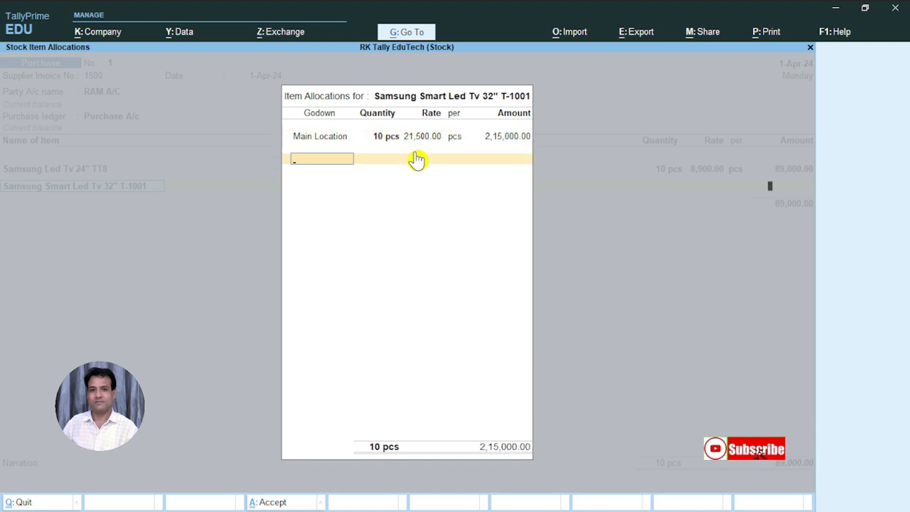
key("Return")
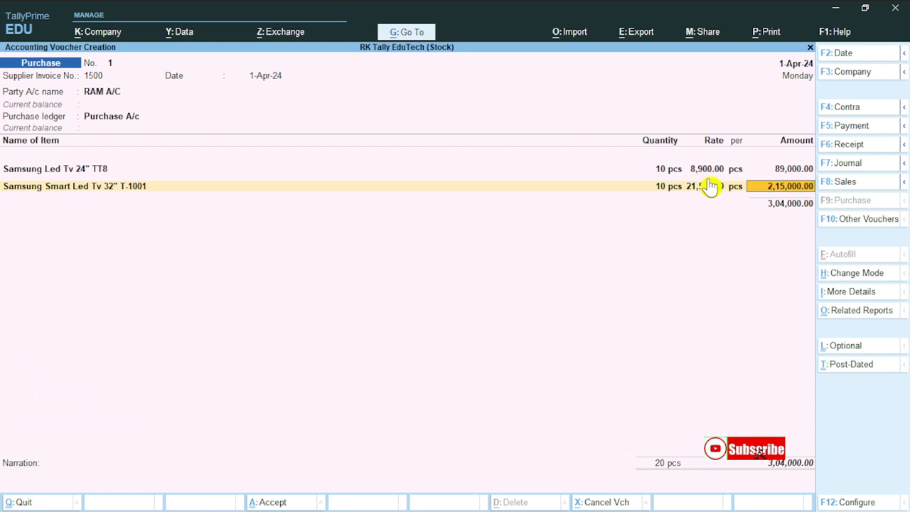
key("Return")
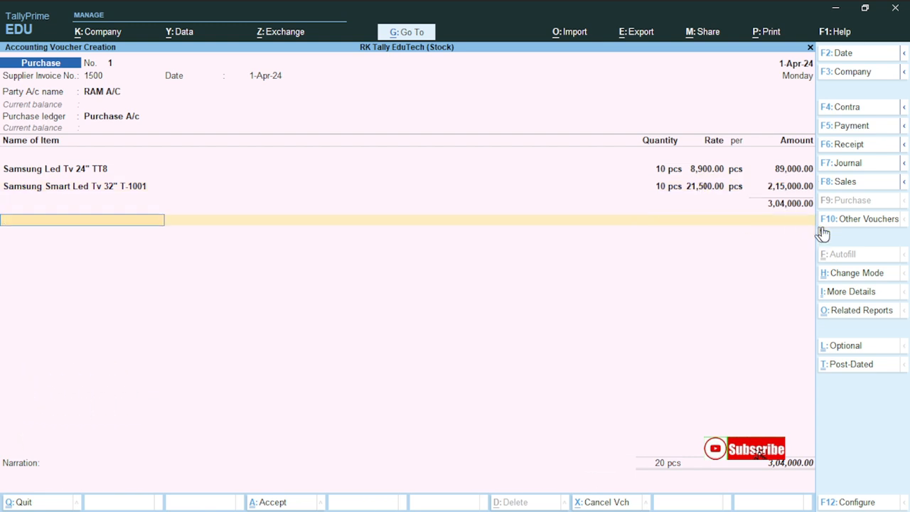
Create the ledger Tax with no alias under Duties & Taxes, keeping Others as its duty type, and add it to the purchase voucher.
key("Return")
key("BackSpace")
key("Up")
key("Up")
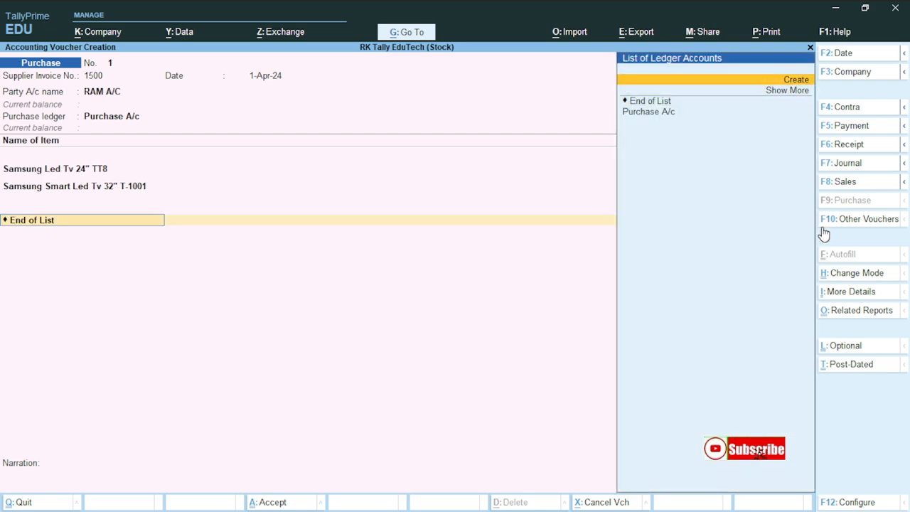
key("Return")
type("Tax")
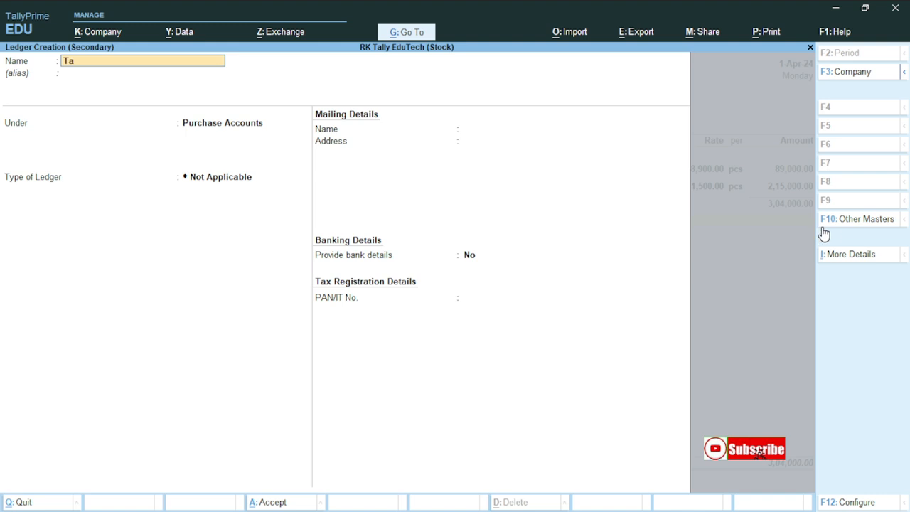
key("Return")
key("Return")
type("D")
key("Down")
key("Down")
key("Down")
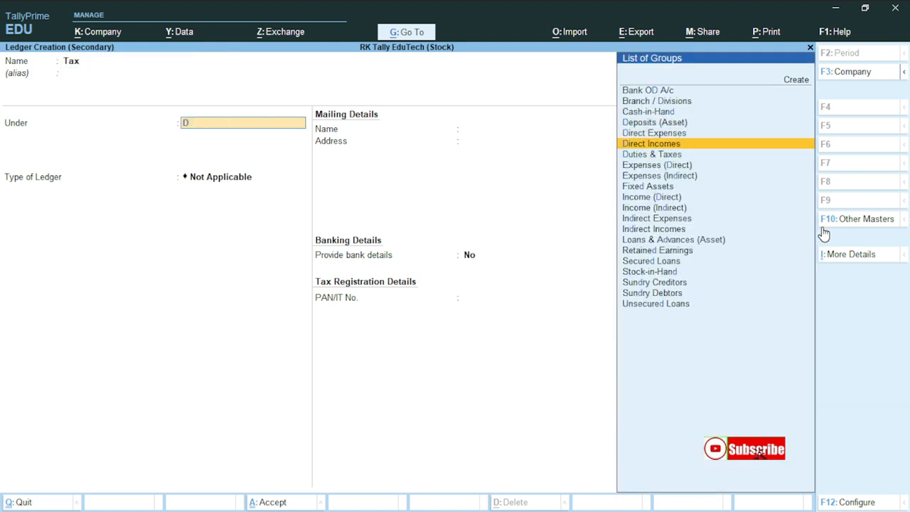
key("Return")
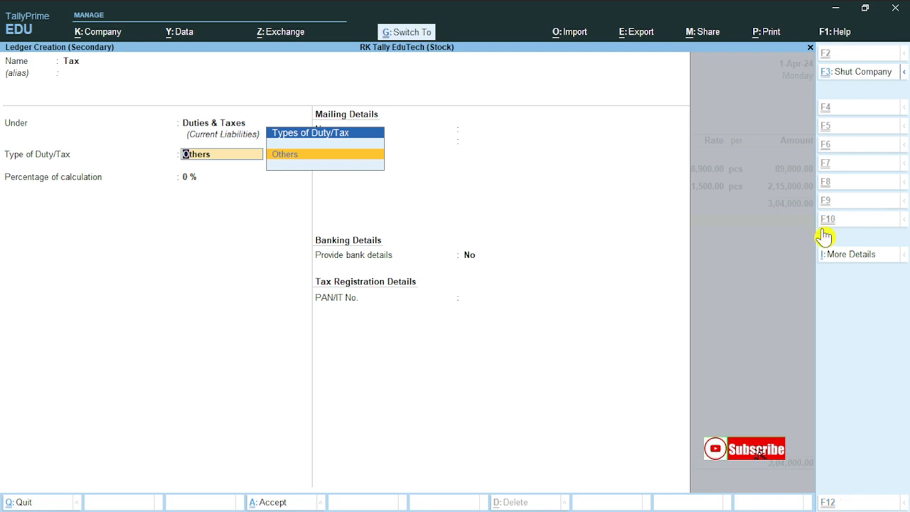
key("ctrl+a")
Apply the Tax ledger at a rate of 18 % and finish the ledger lines.
type("18")
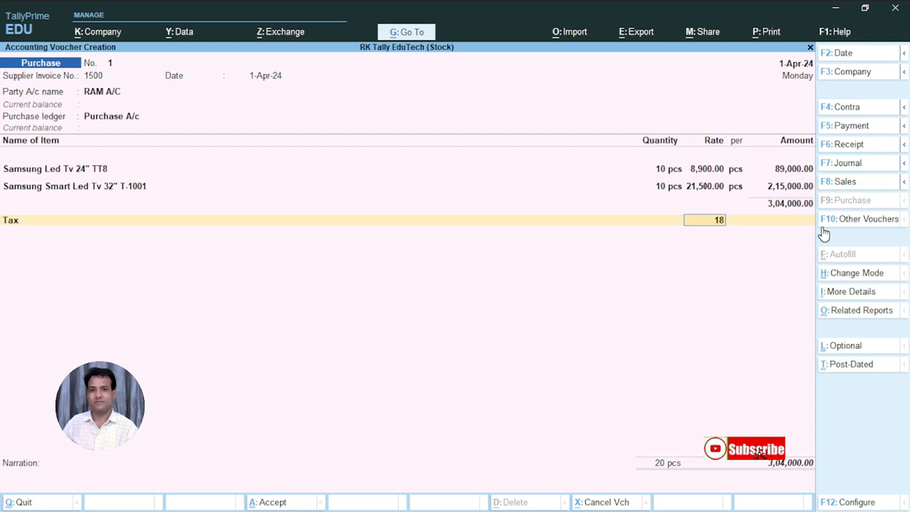
key("Return")
key("Return")
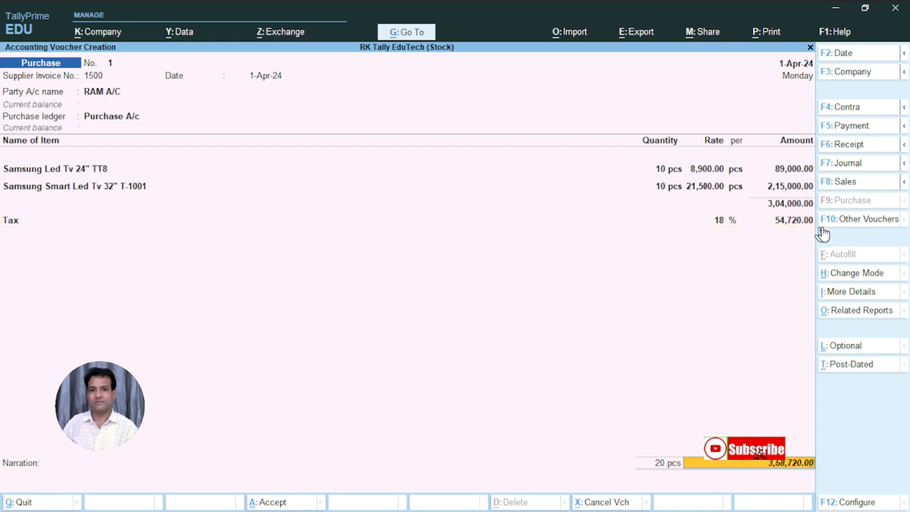
Accept the party's bill-wise details as New Ref, leave the narration blank and save the purchase voucher.
key("Return")
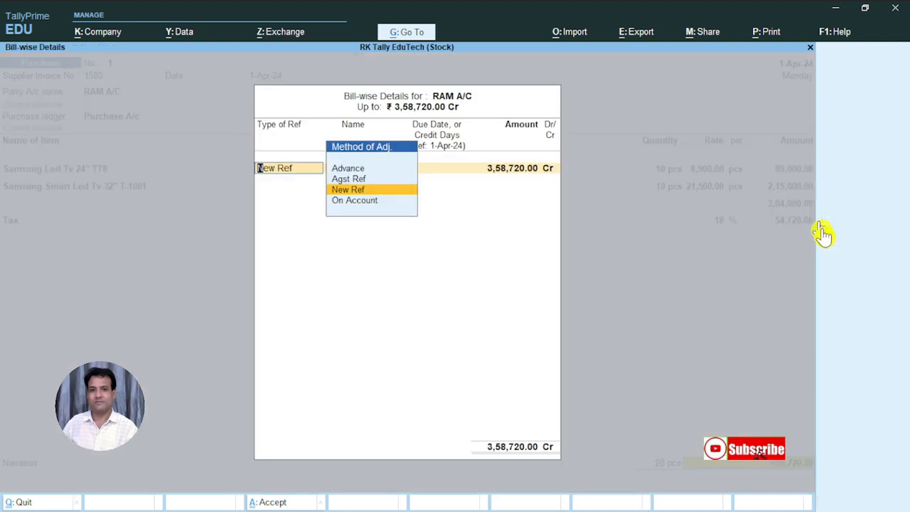
key("Return")
key("Return")
key("Return")
key("Return")
key("Return")
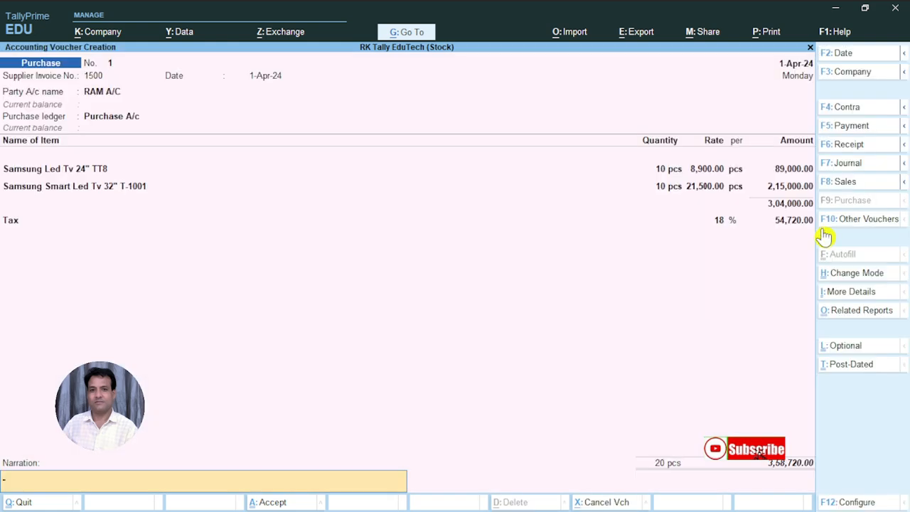
key("Return")
key("Return")
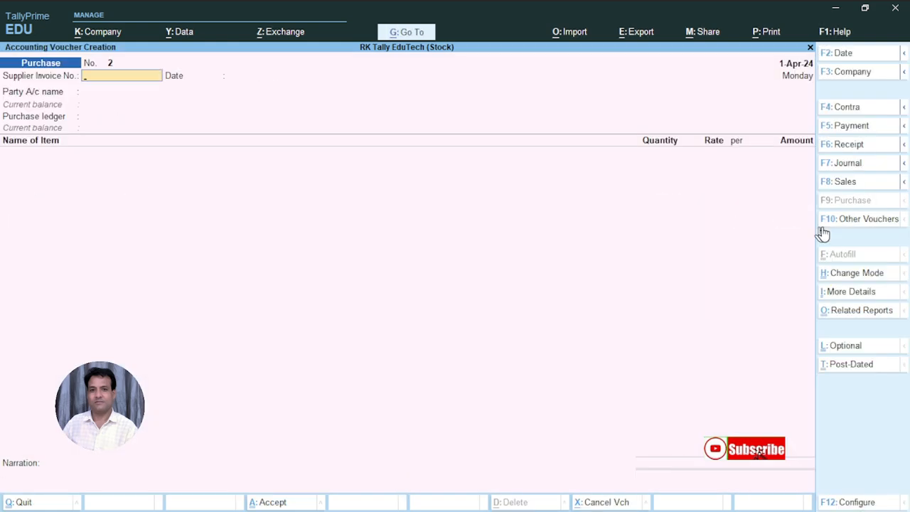
Leave voucher entry and open the Stock Summary report in its detailed format.
key("Escape")
key("Down")
key("Down")
key("Down")
key("Down")
key("Down")
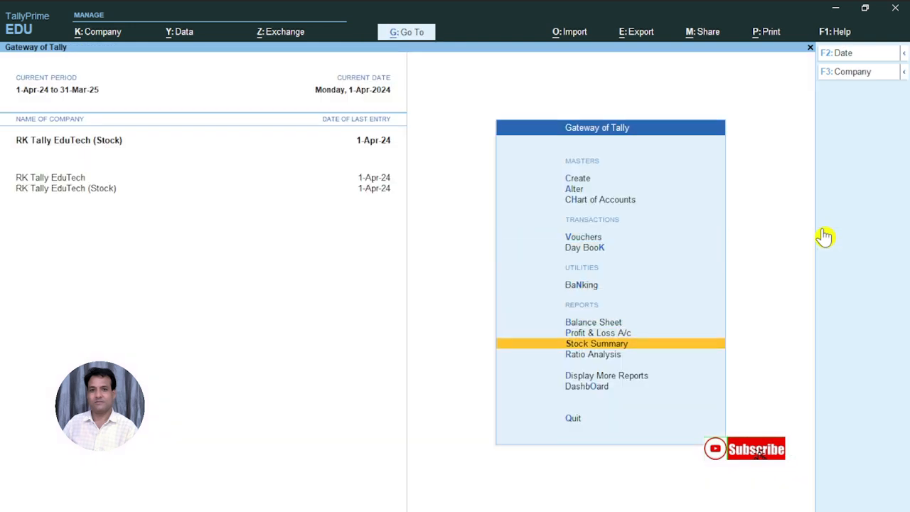
key("Return")
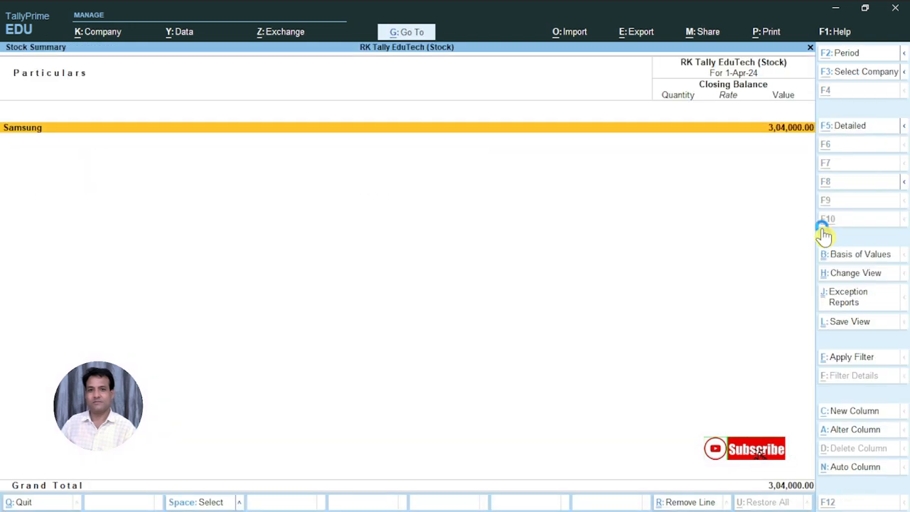
key("alt+F1")
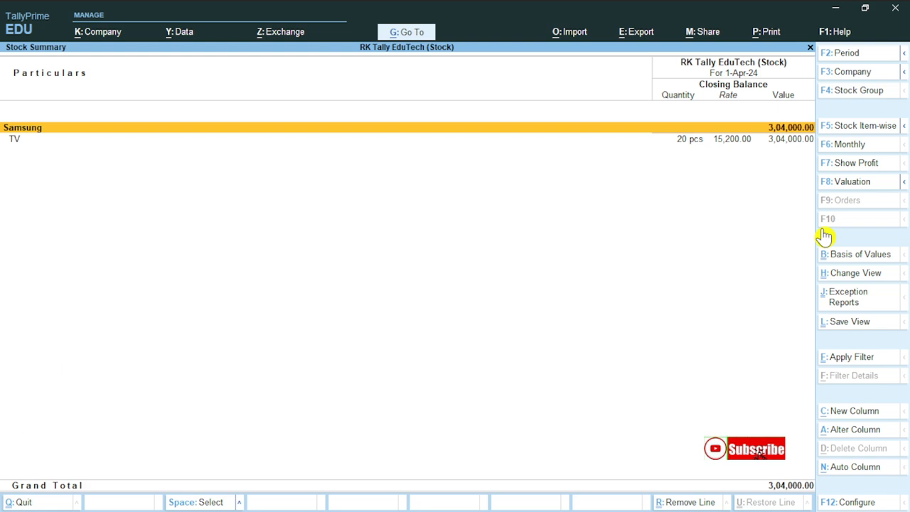
Drill into the TV stock group to examine the items under Normal Tv and Smart Tv, and return to the Gateway.
key("Down")
key("Return")
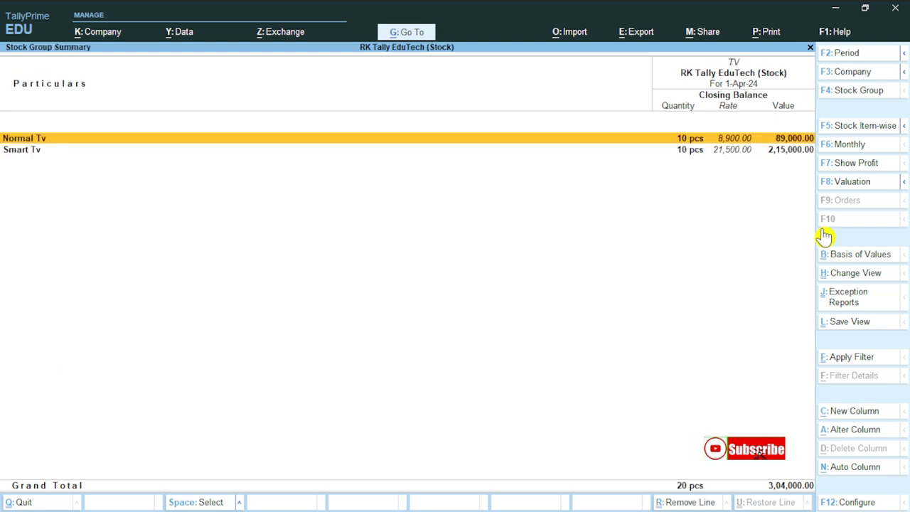
key("Down")
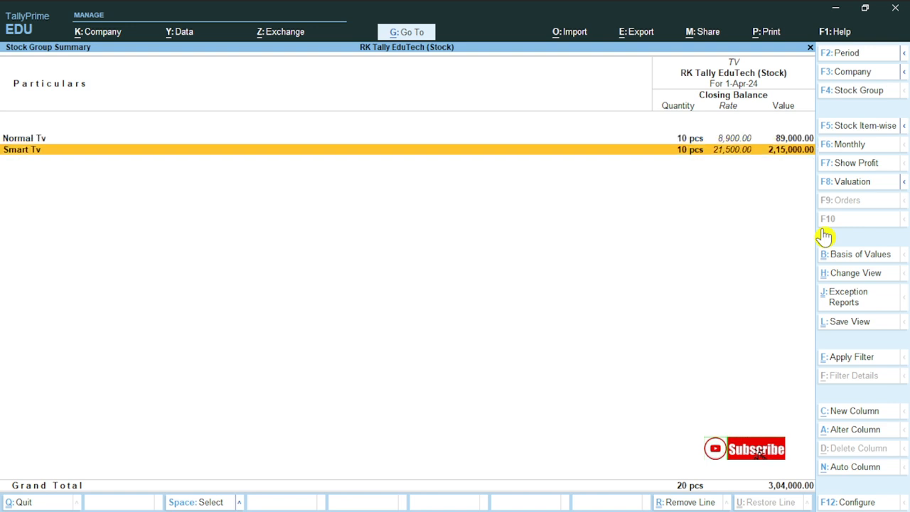
key("Up")
key("Return")
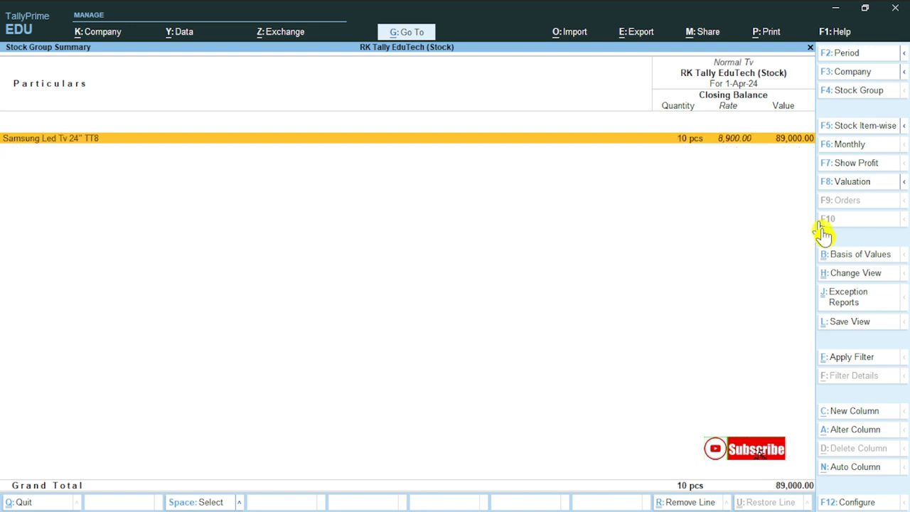
key("Escape")
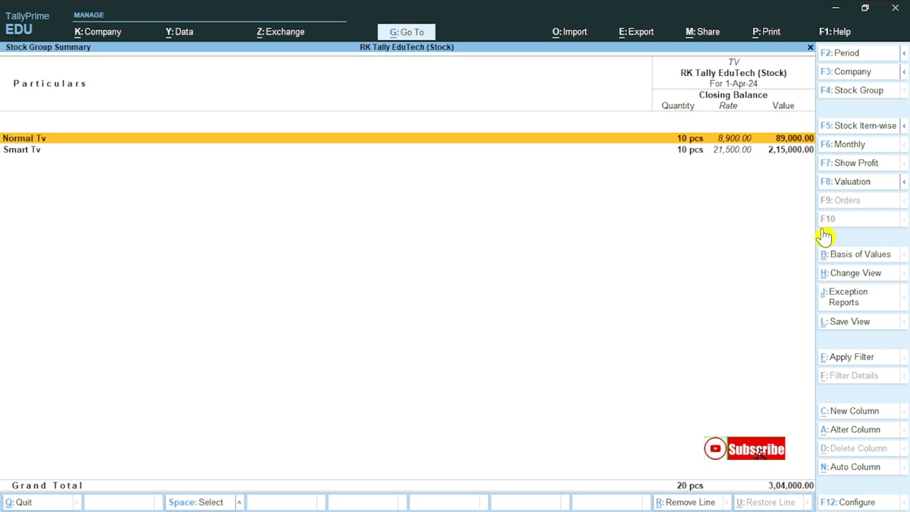
key("Down")
key("Return")
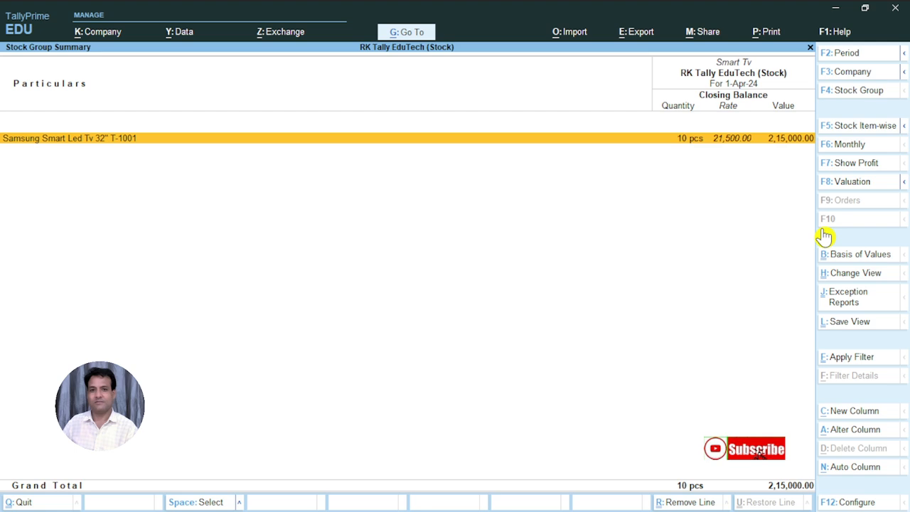
key("Escape")
key("Escape")
key("Escape")
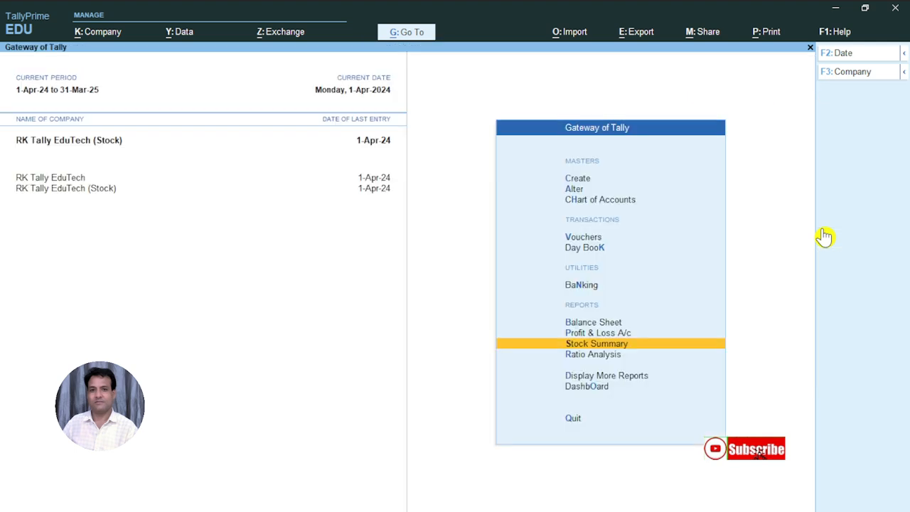
View the Stock Summary in detailed format, and reopen the report showing only the primary stock group.
key("Return")
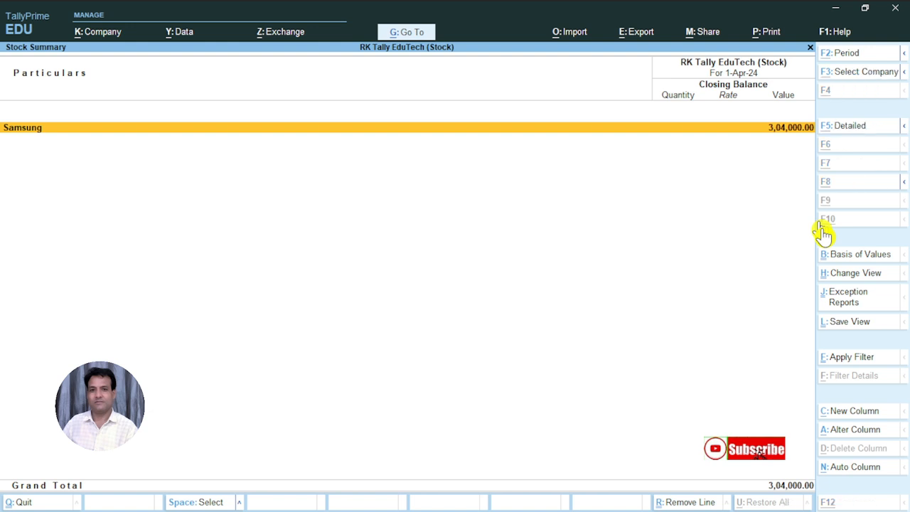
key("alt+F5")
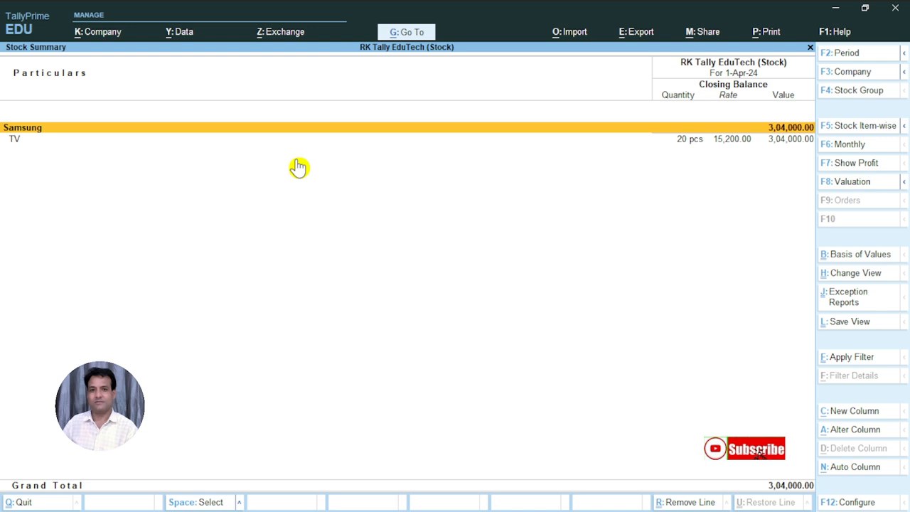
key("Escape")
key("Return")
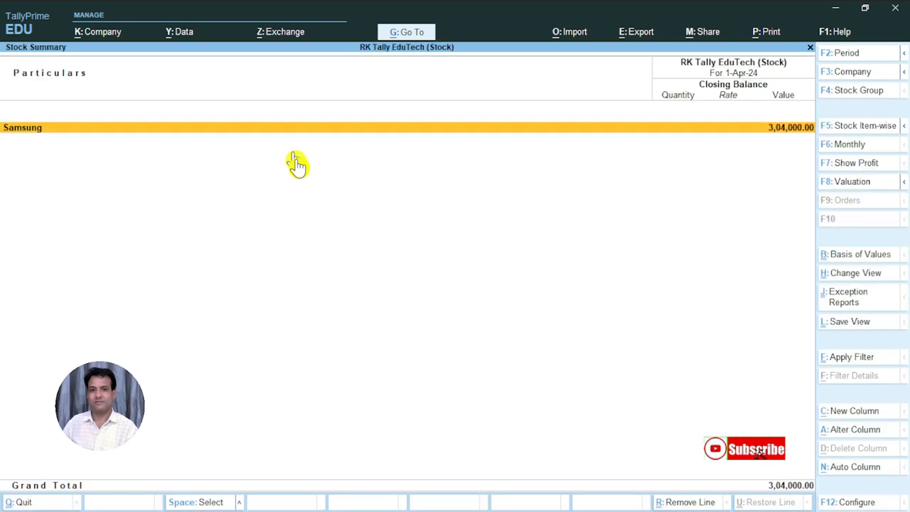
Drill down from Samsung through TV to examine the Normal Tv and Smart Tv items, and return to the Stock Summary.
key("Return")
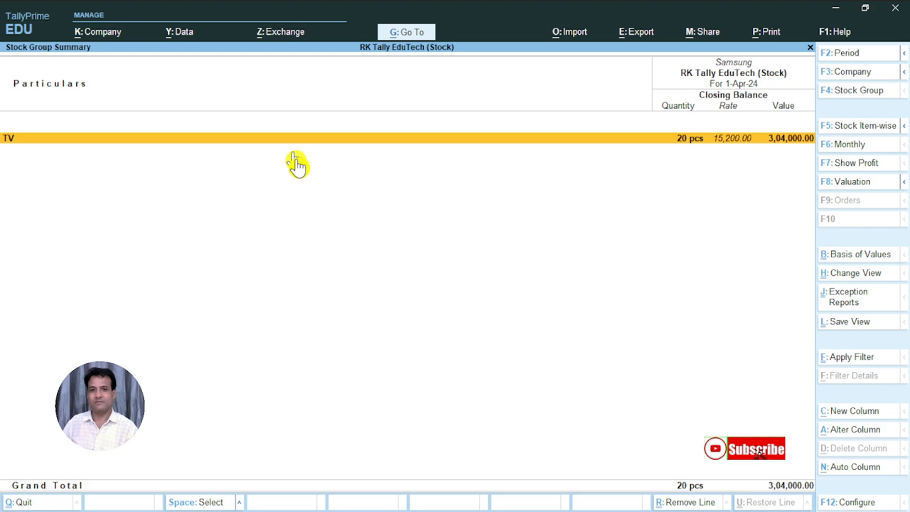
key("Return")
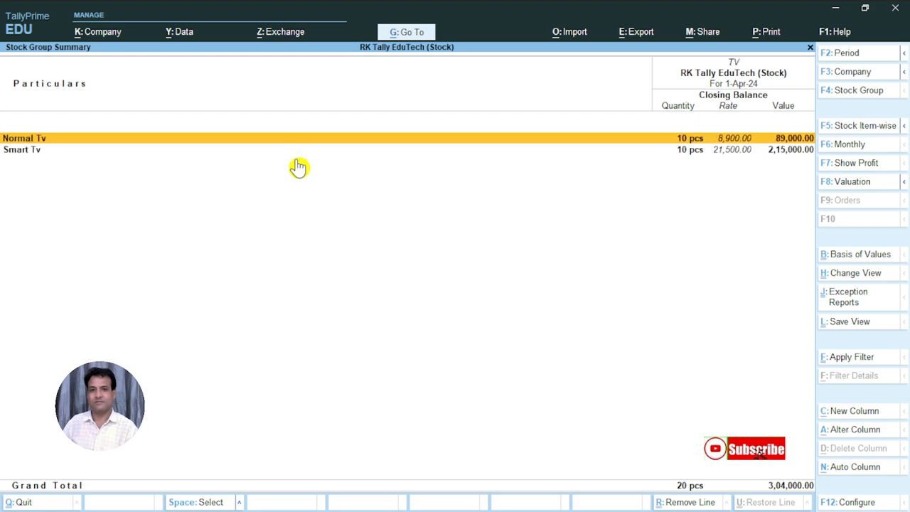
key("Down")
key("Up")
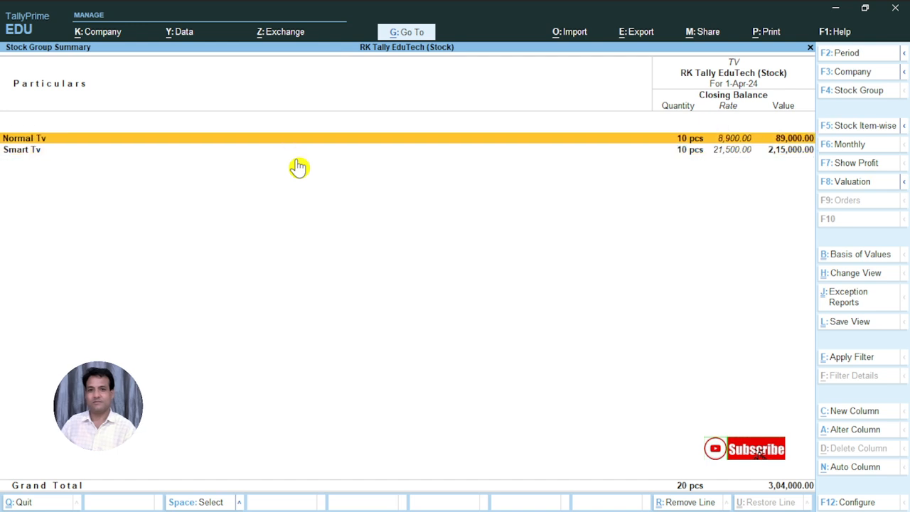
key("Return")
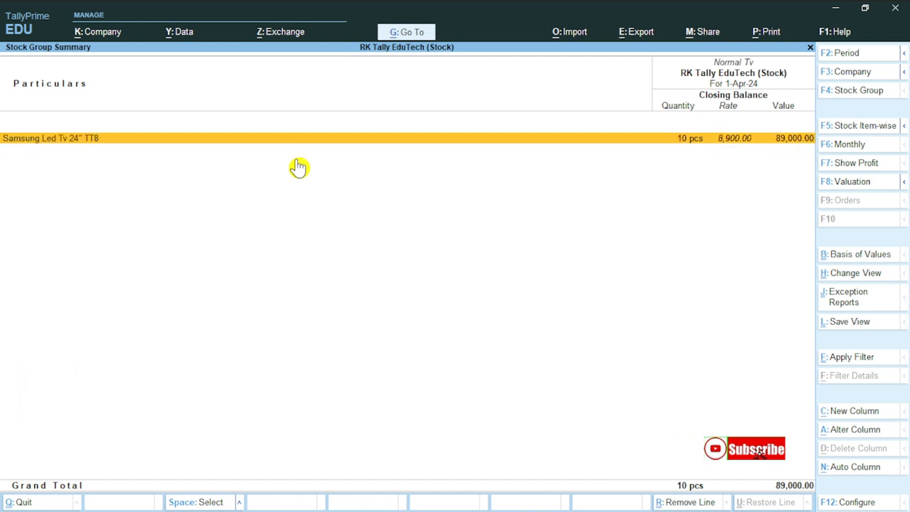
key("Escape")
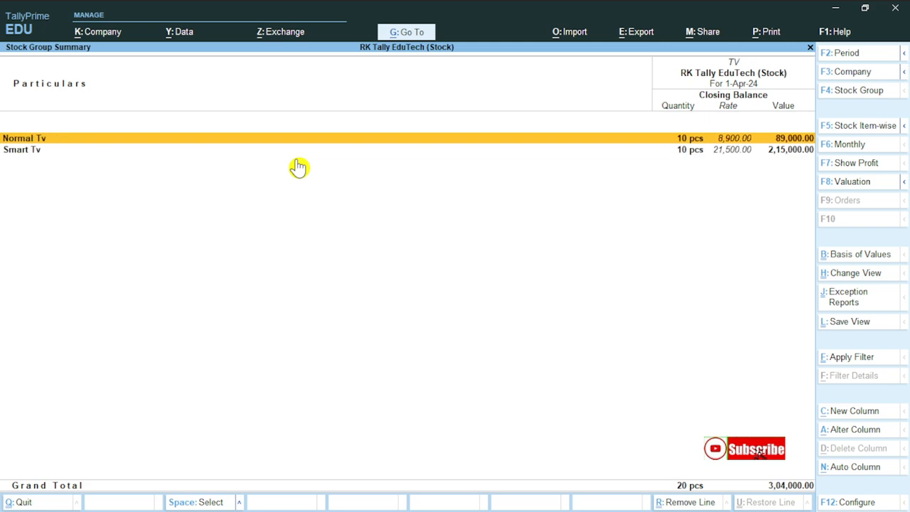
key("Down")
key("Return")
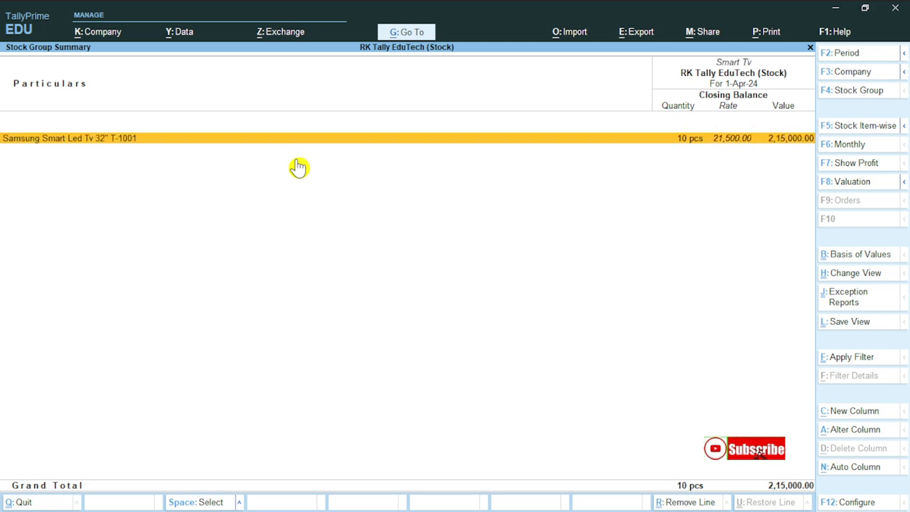
key("Escape")
key("Escape")
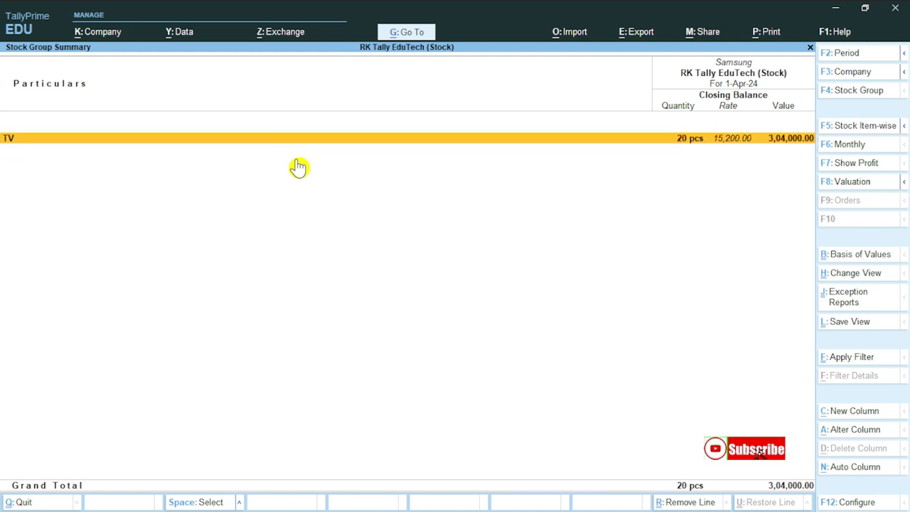
key("Escape")
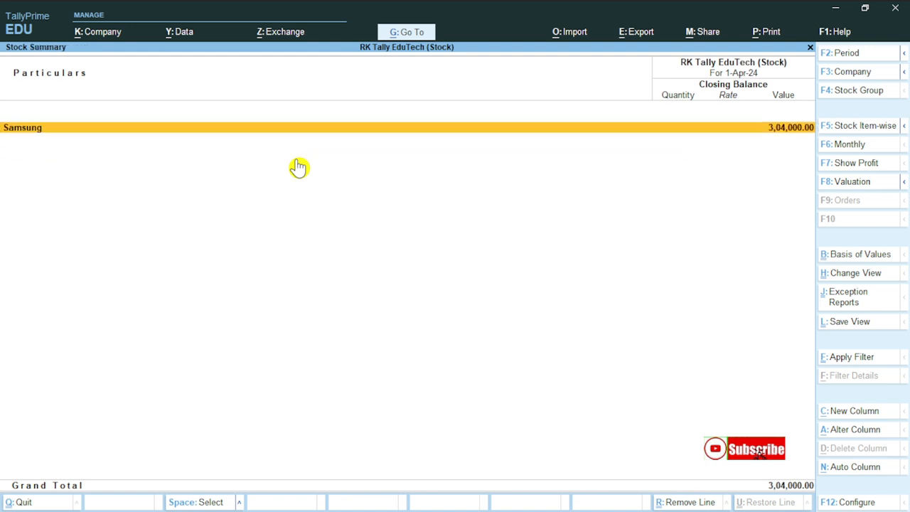
Show the Stock Summary in detailed format and enable Expand all levels in Detailed format, keeping Stock Group-wise grouping.
key("alt+F5")
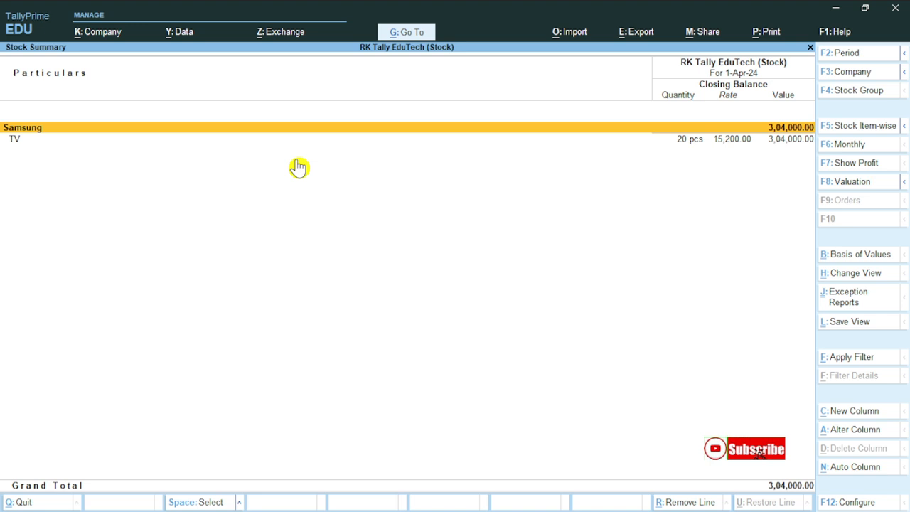
key("F12")
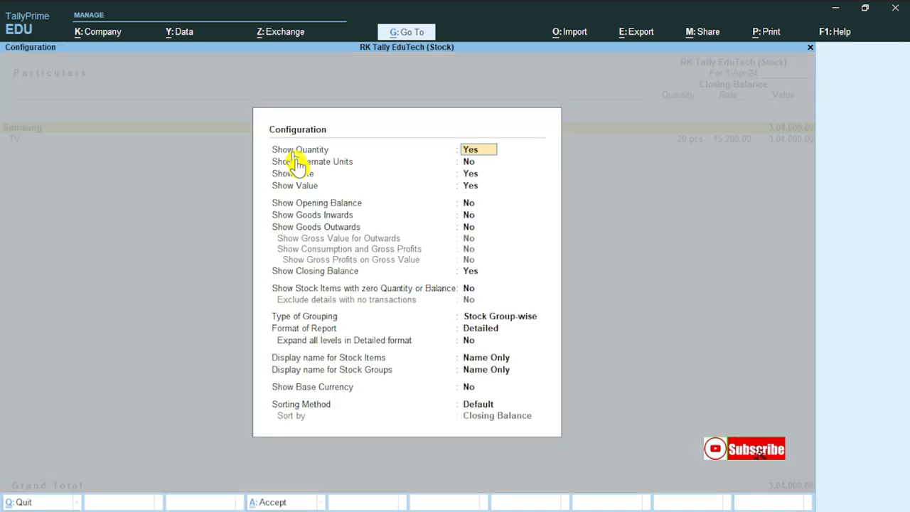
key("Down")
key("Down")
key("Down")
key("Down")
key("Down")
key("Down")
key("Down")
key("Down")
key("Down")
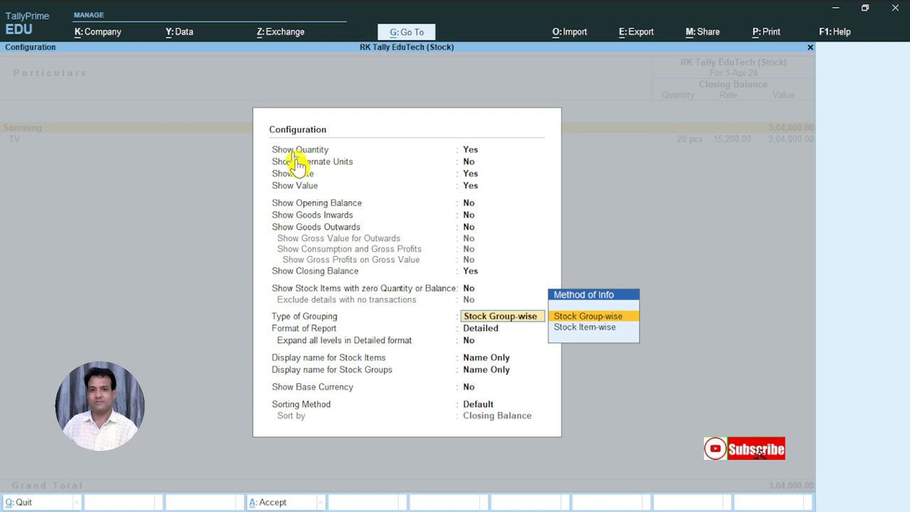
key("Up")
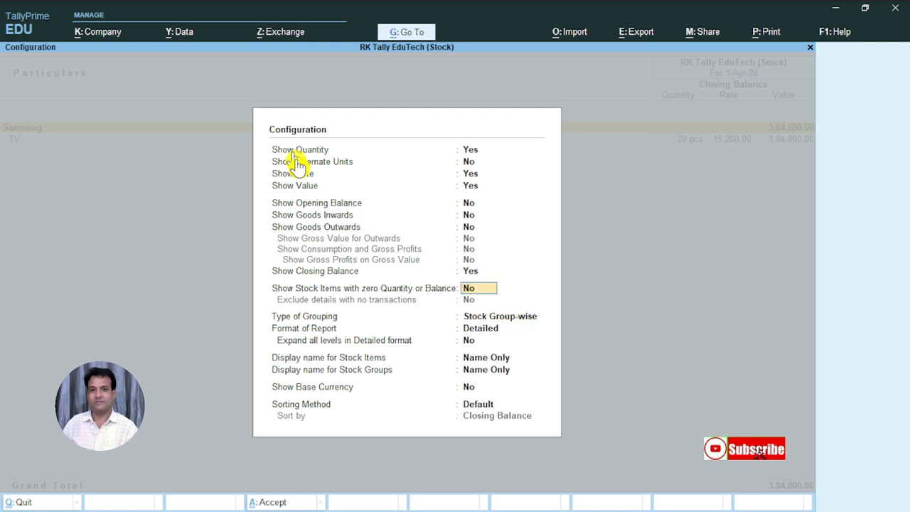
key("Down")
key("Return")
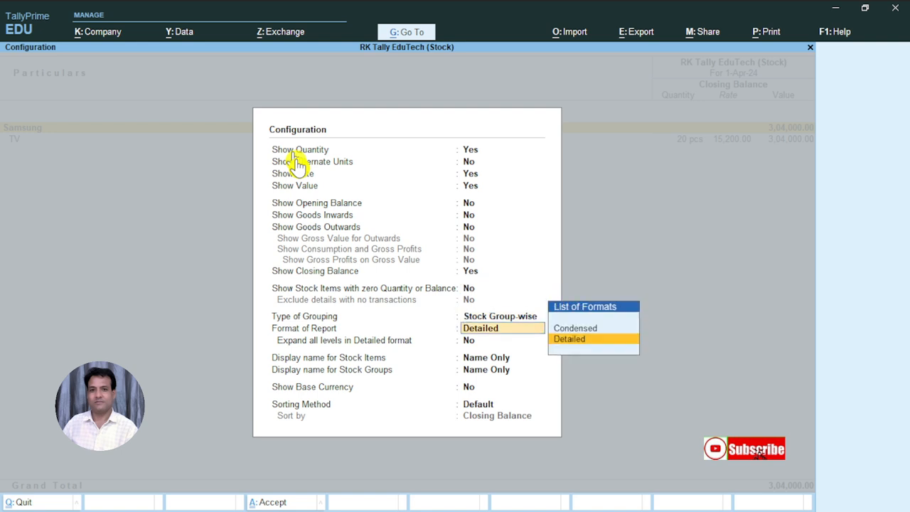
key("Return")
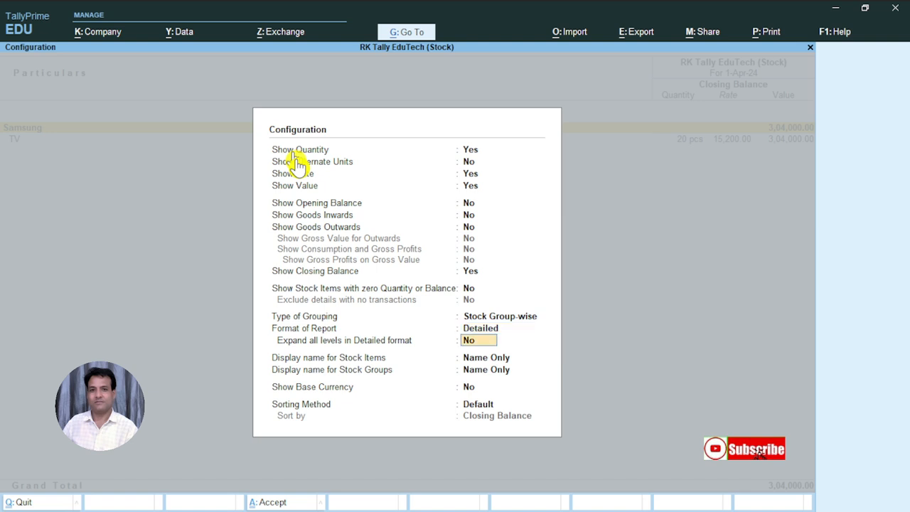
key("y")
key("Return")
key("Return")
key("Return")
key("Return")
key("Return")
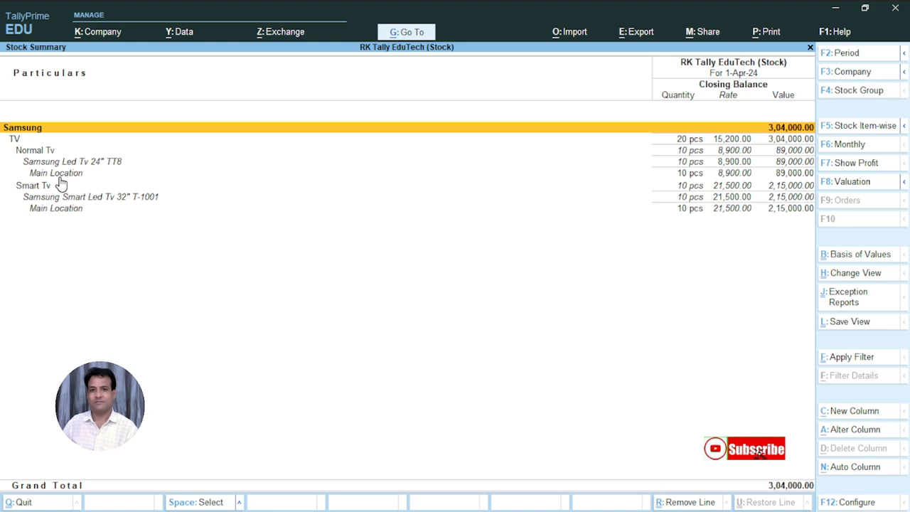
Examine the TV group's Normal Tv branch, including Samsung Led Tv 24" TT8 and its Main Location stock.
key("Down")
key("Down")
key("Down")
key("Down")
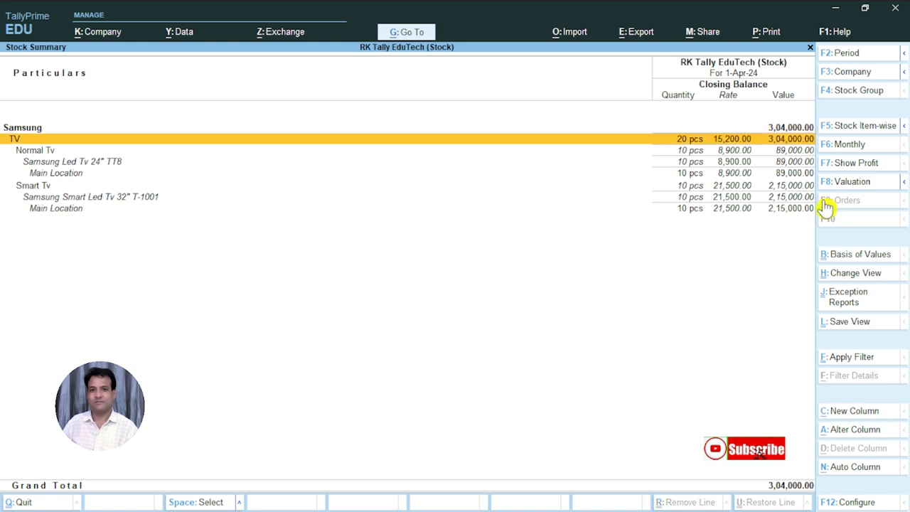
key("Down")
key("Up")
key("Up")
key("Up")
key("Up")
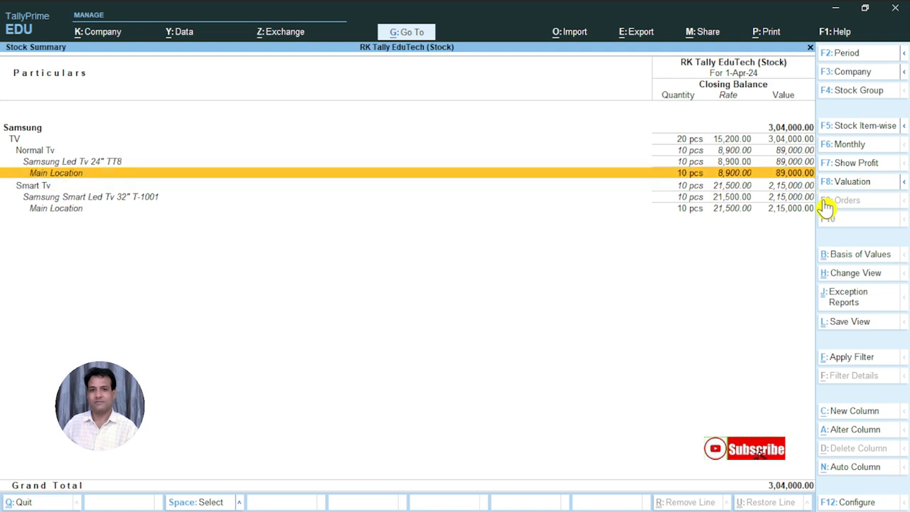
key("Down")
key("Down")
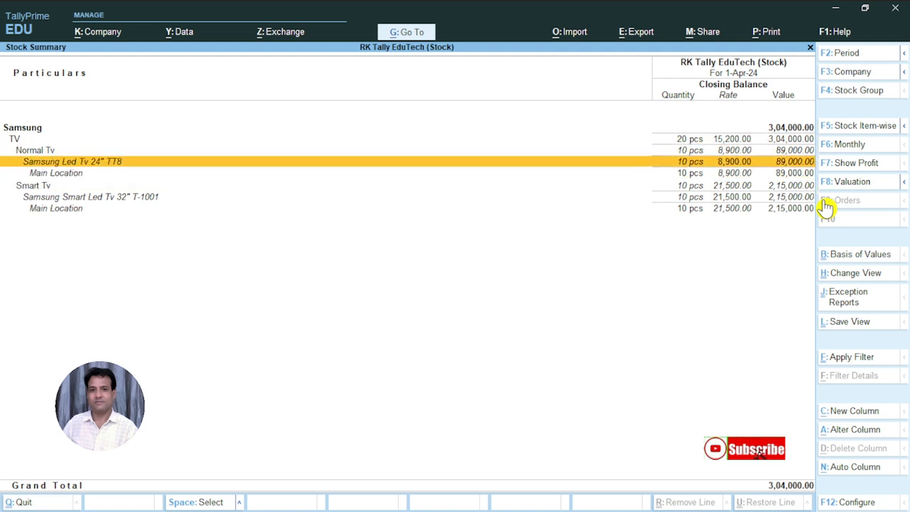
key("Down")
key("Up")
key("Down")
key("Up")
key("Up")
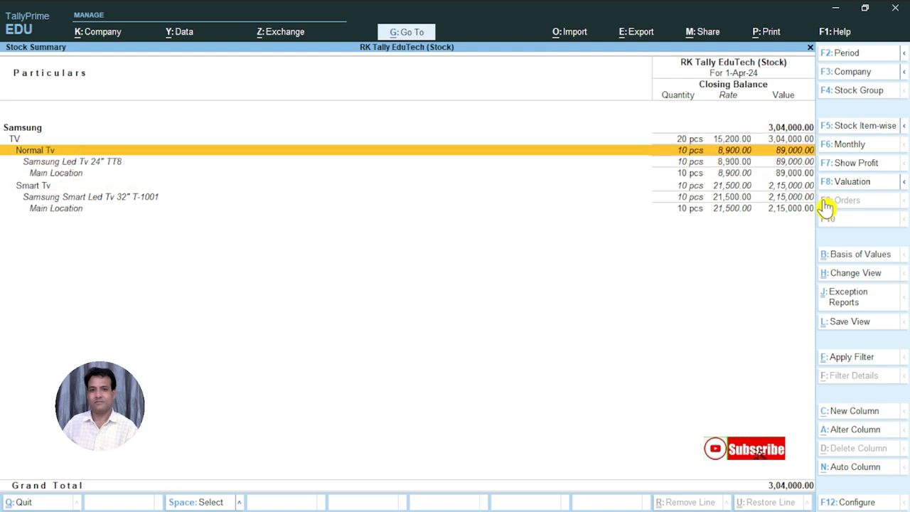
key("Up")
key("Down")
key("Down")
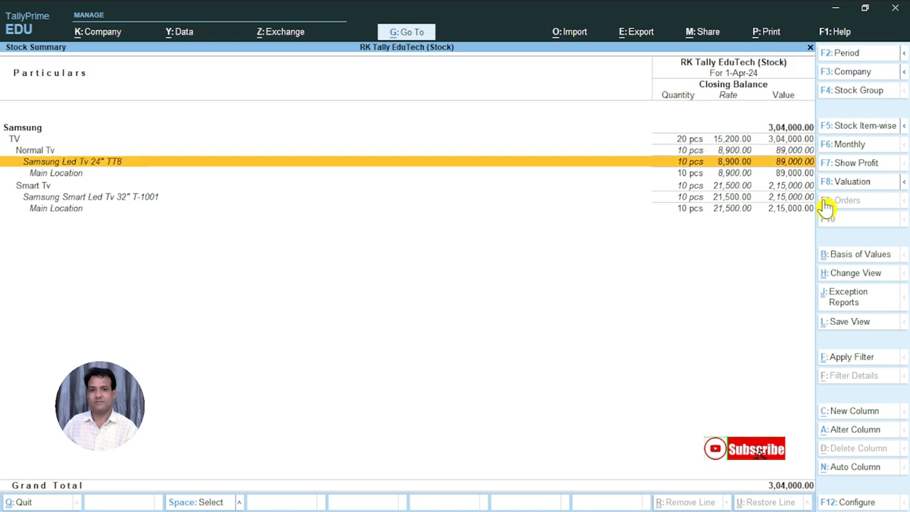
key("Up")
key("Up")
key("Down")
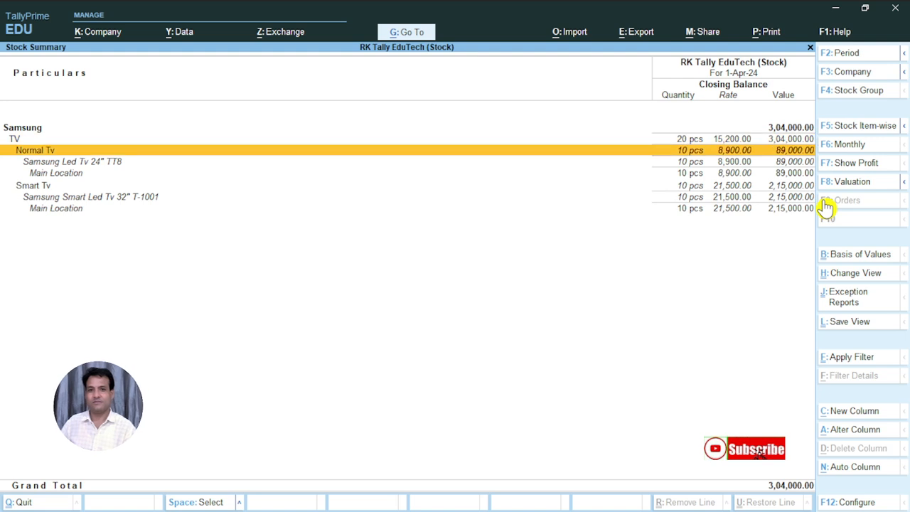
key("Up")
key("Up")
key("Down")
key("Down")
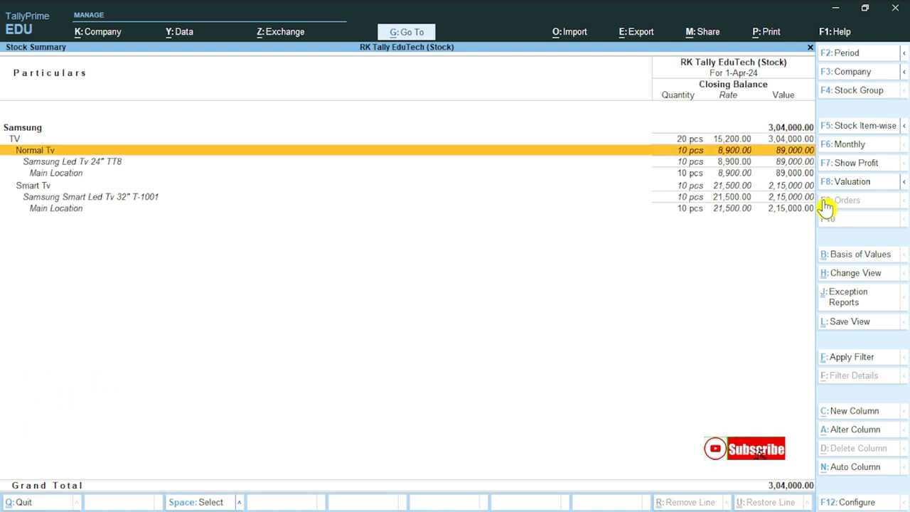
key("Up")
key("Down")
key("Down")
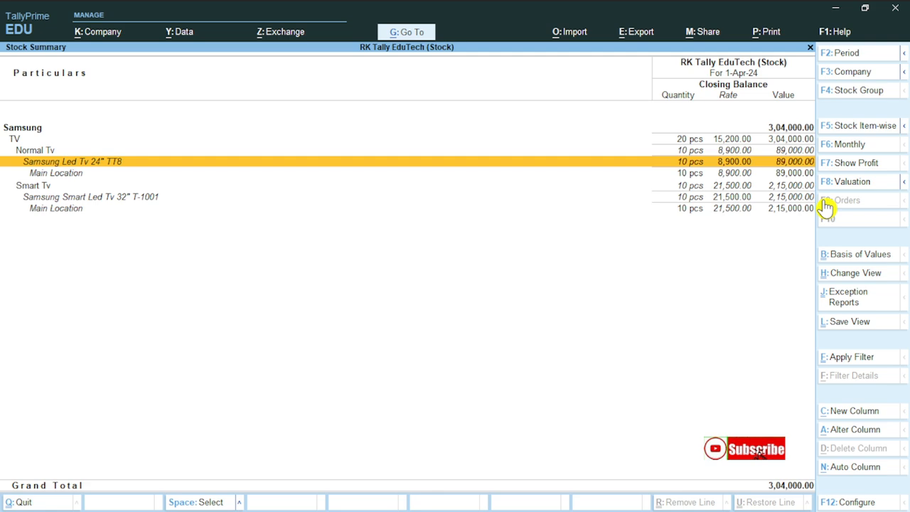
key("Down")
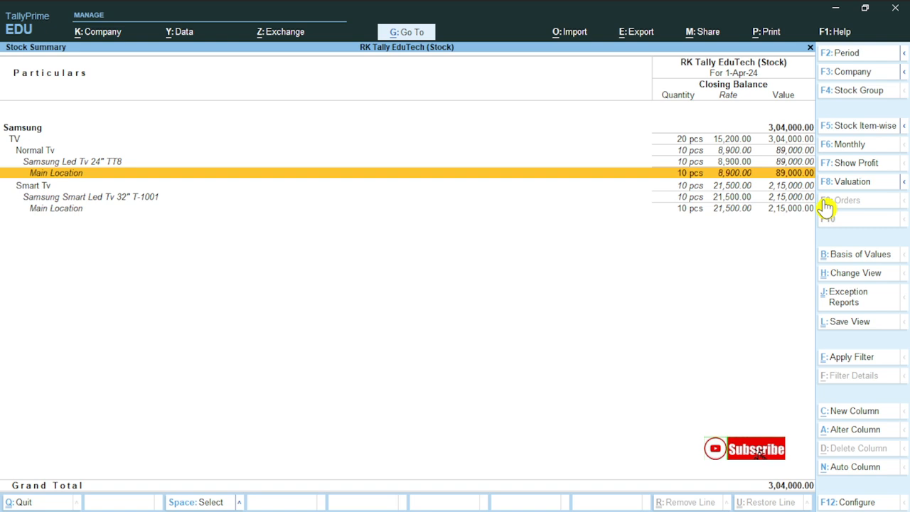
Examine the Smart Tv branch with Samsung Smart Led Tv 32" T-1001, comparing it with the rest of the TV hierarchy.
key("Down")
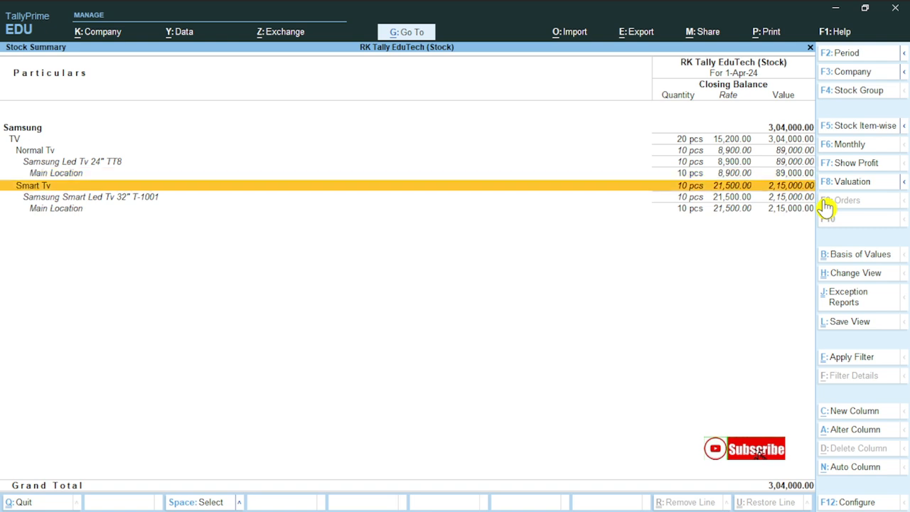
key("Down")
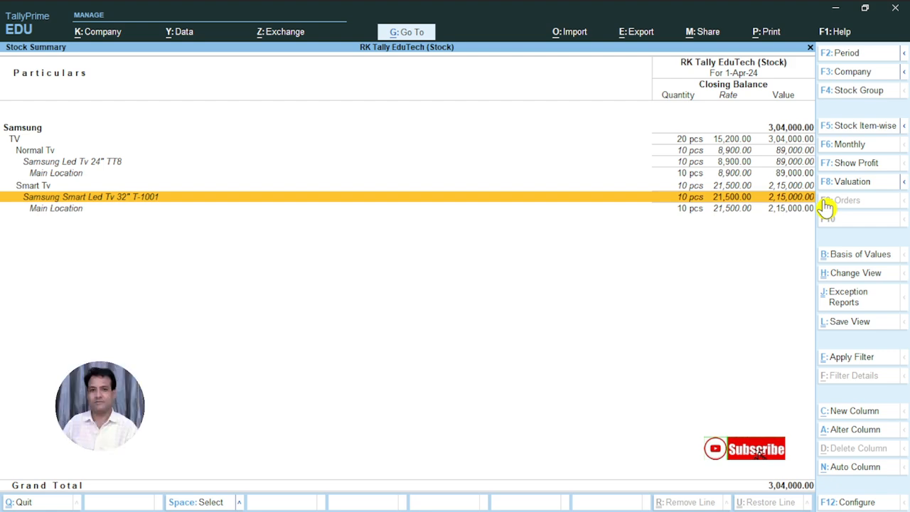
key("Up")
key("Up")
key("Up")
key("Up")
key("Up")
key("Down")
key("Down")
key("Down")
key("Down")
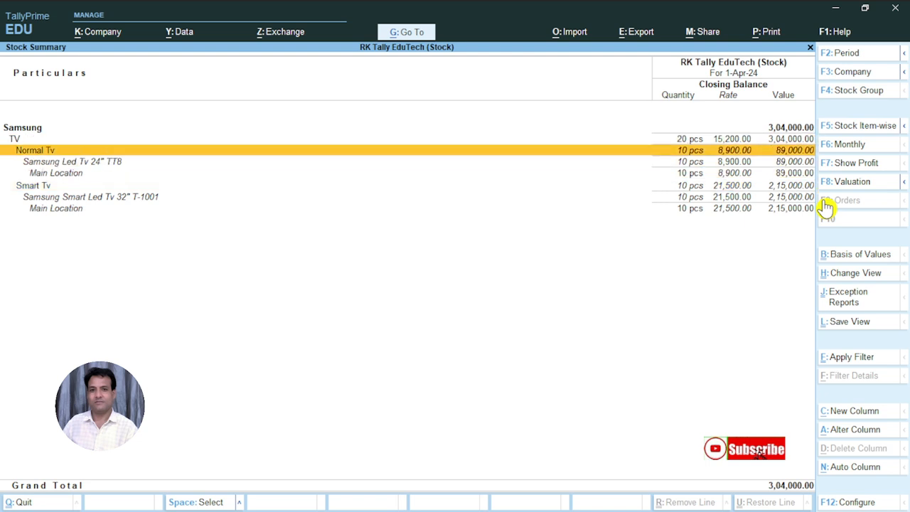
key("Down")
key("Up")
key("Up")
key("Up")
key("Up")
key("Up")
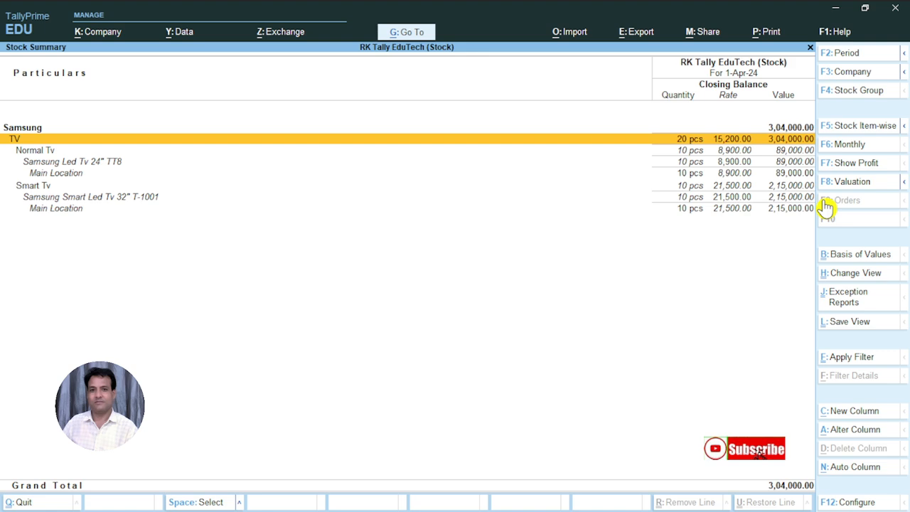
key("Down")
key("Down")
key("Down")
key("Down")
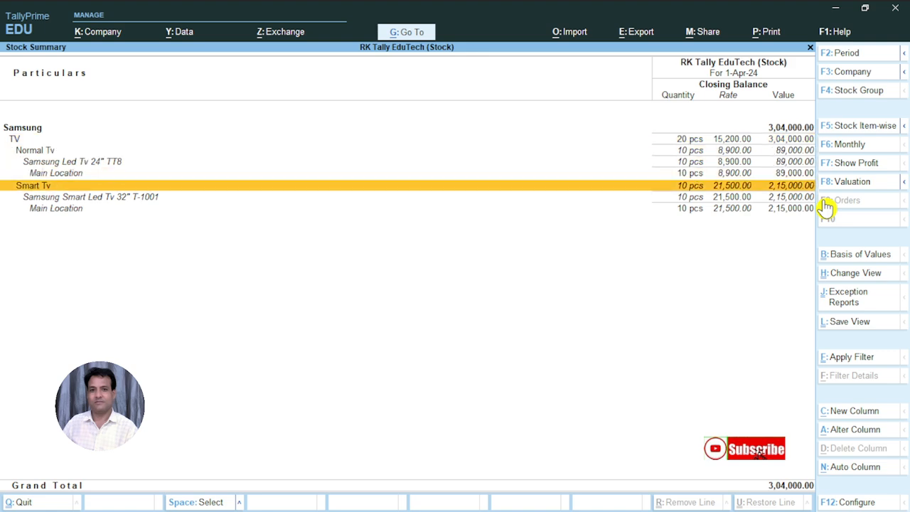
key("Down")
key("Up")
key("Down")
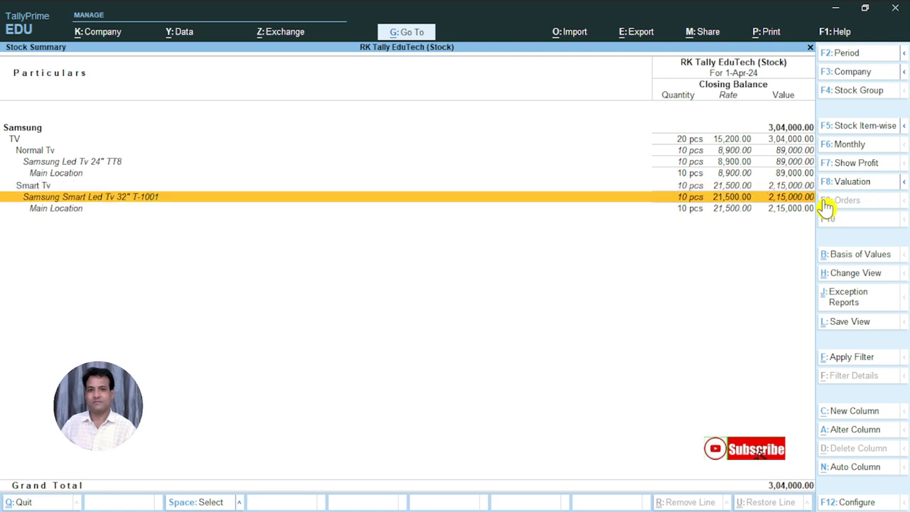
Reopen and close the Stock Summary, and view the Samsung stock group chart in Inventory Master.pdf in the PDF reader.
key("Escape")
key("Return")
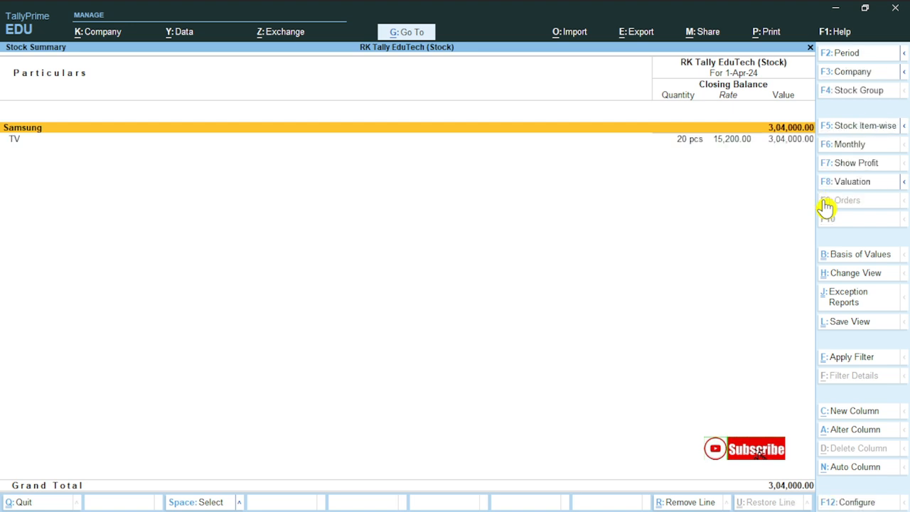
key("Escape")
key("alt+Tab")
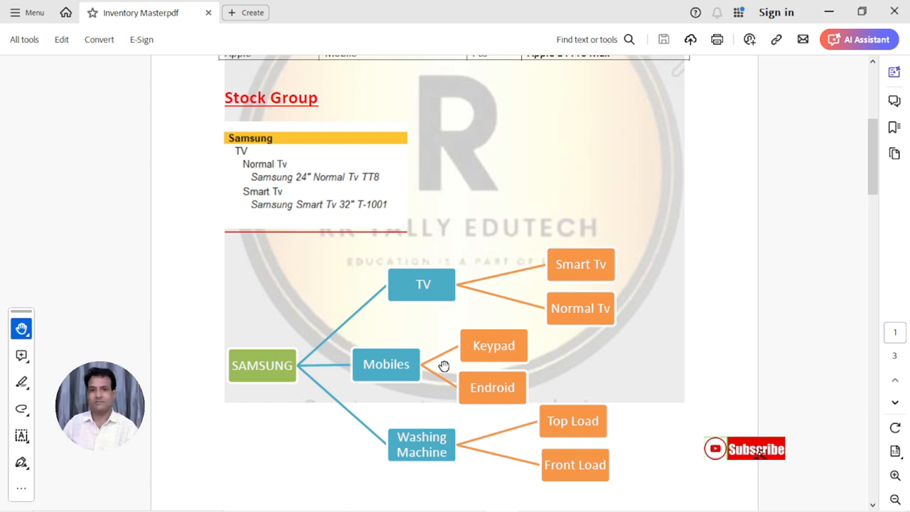
key("alt+Tab")
In TallyPrime, open the Inventory Books list among the additional reports.
key("Down")
key("Down")
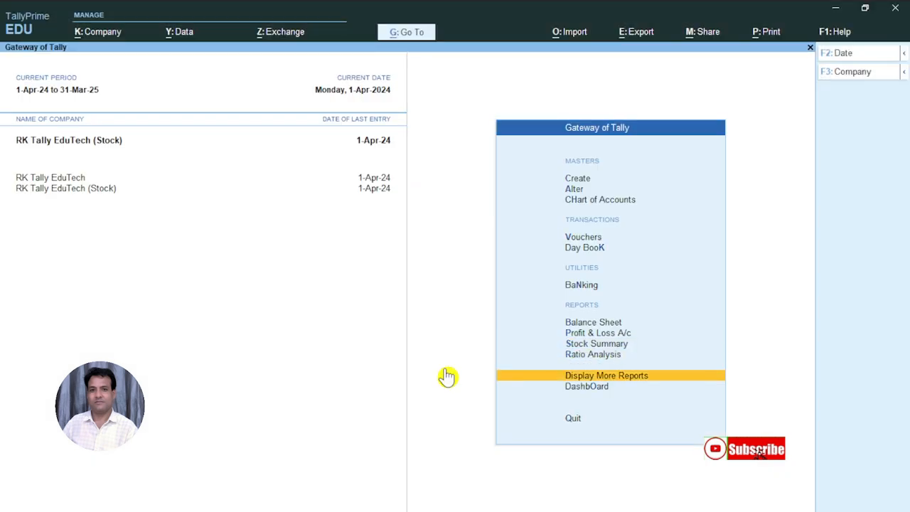
key("Return")
key("Down")
key("Down")
key("Down")
key("Down")
key("Down")
key("Down")
key("Down")
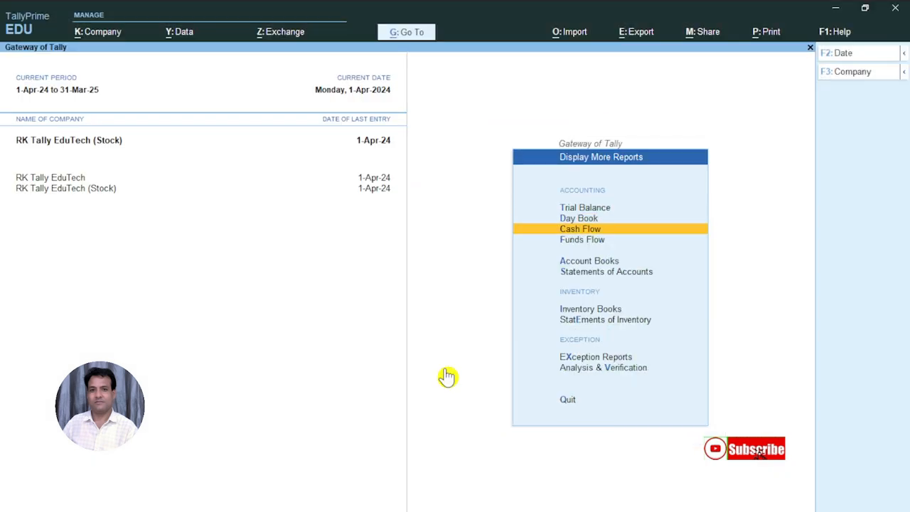
key("Return")
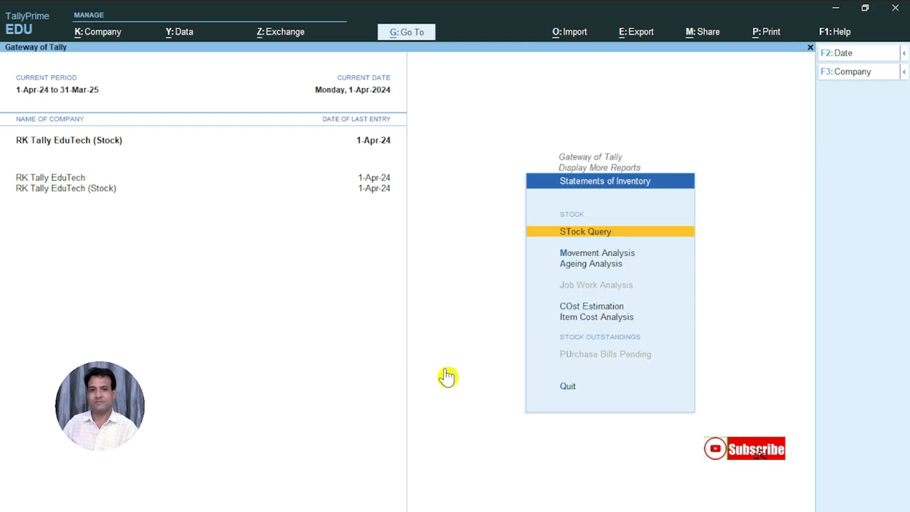
key("Escape")
key("Up")
key("Return")
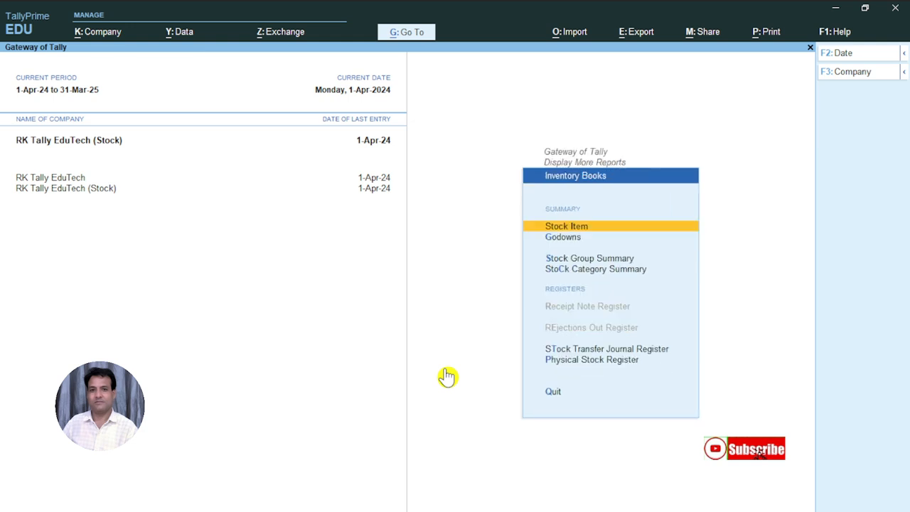
View the Stock Category Summary for the Led Tv category and return to the Gateway of Tally.
key("Down")
key("Down")
key("Down")
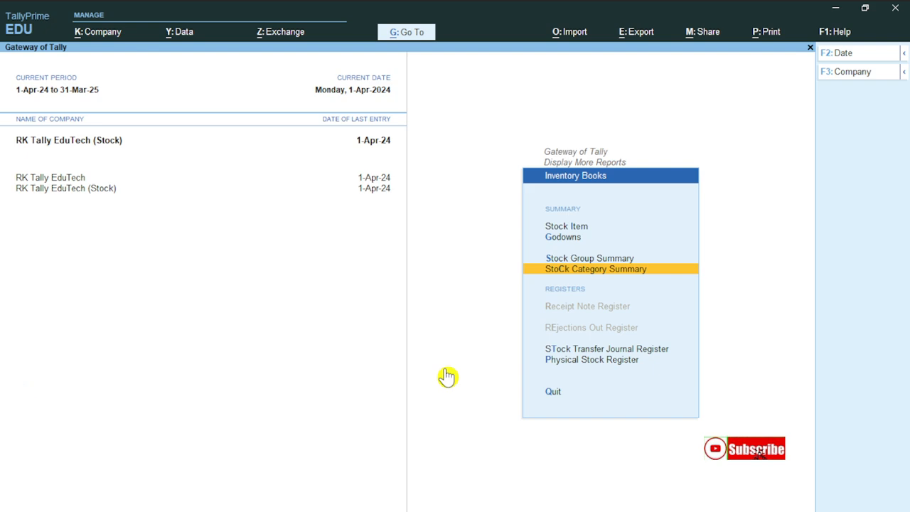
key("Return")
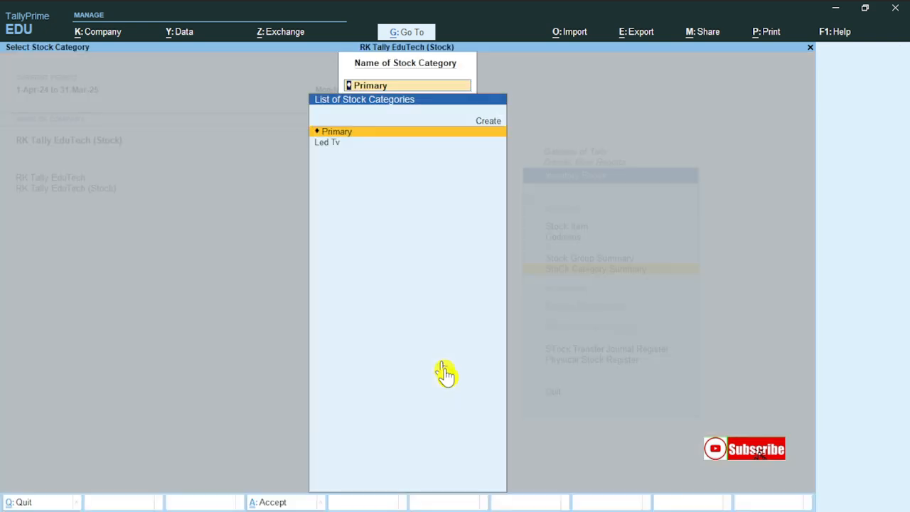
key("Down")
key("Return")
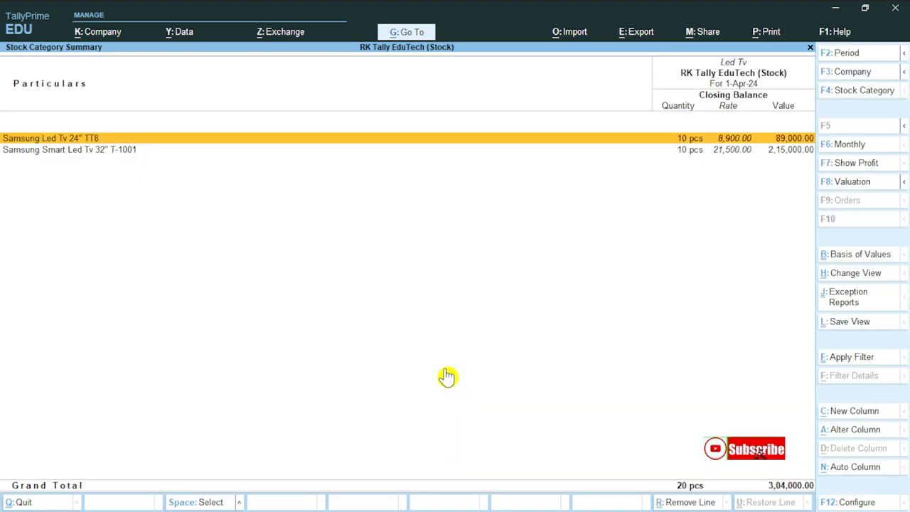
key("Escape")
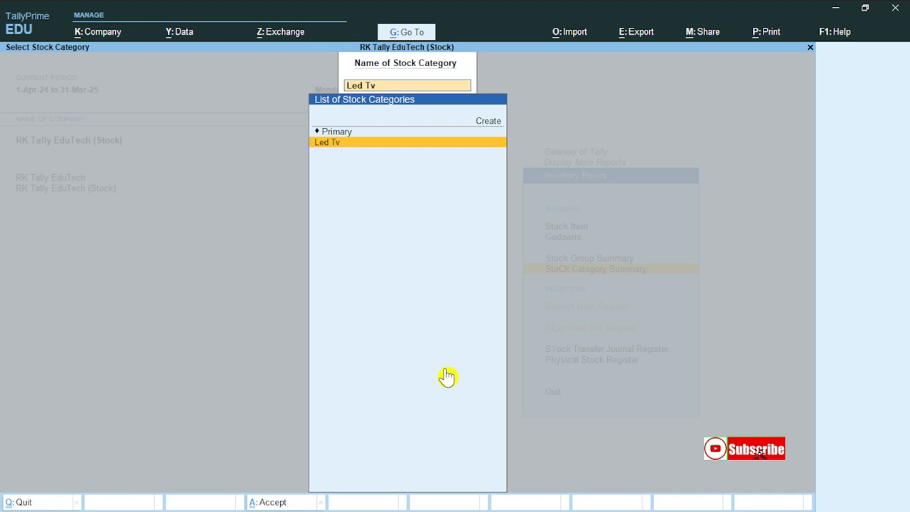
key("Return")
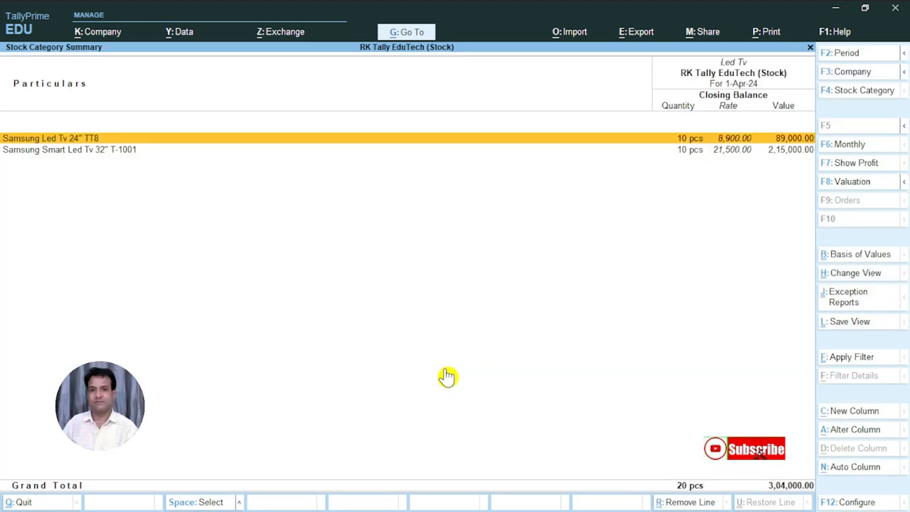
key("Escape")
key("Escape")
key("Escape")
key("Escape")
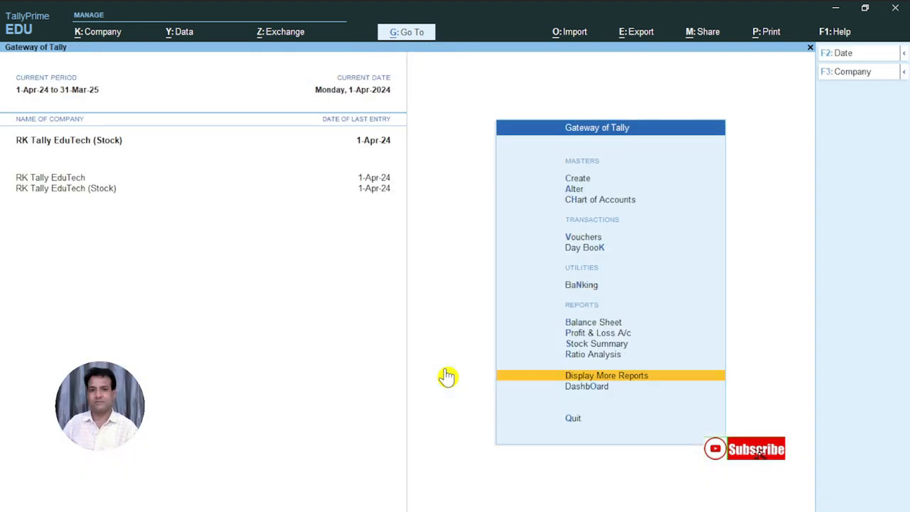
Open the Inventory Books list among the additional reports.
key("Return")
key("Down")
key("Down")
key("Down")
key("Down")
key("Down")
key("Down")
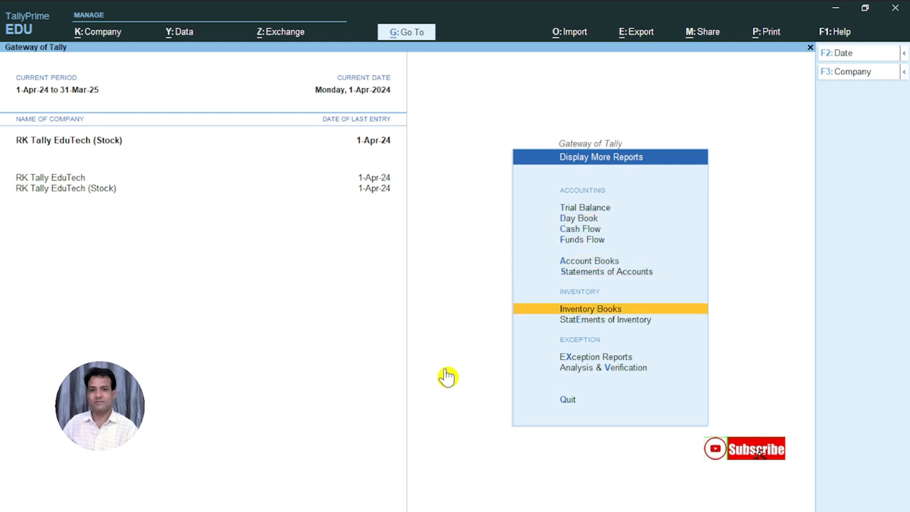
key("Return")
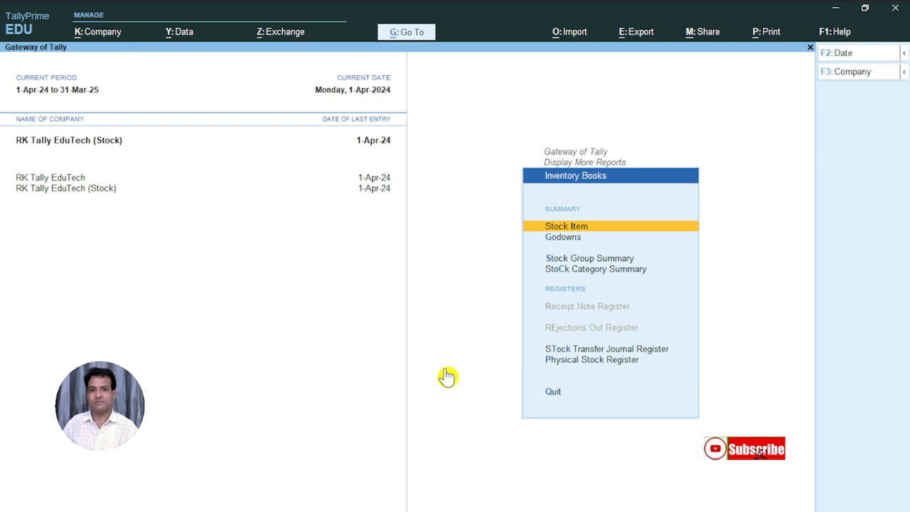
View the Stock Category Summary for the Led Tv category and return to the Inventory Books list.
key("Down")
key("Down")
key("Down")
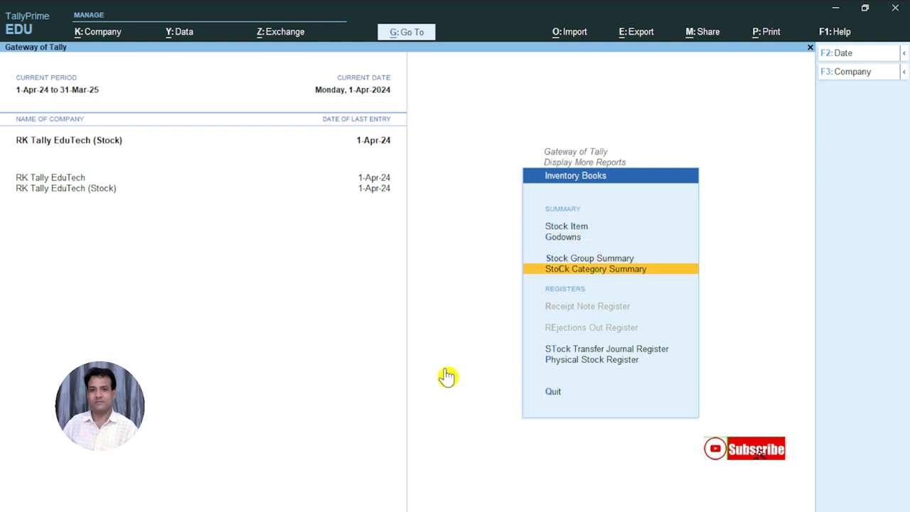
key("Return")
key("Down")
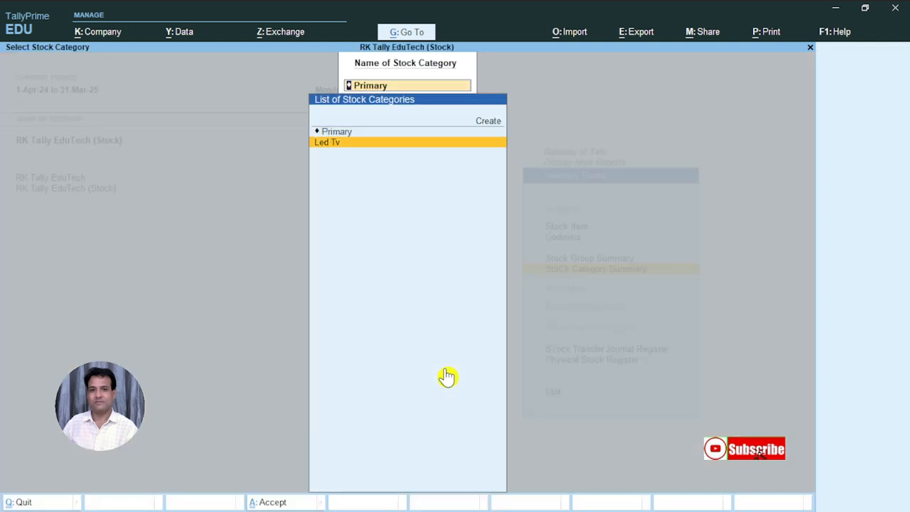
key("Return")
key("Escape")
key("Escape")
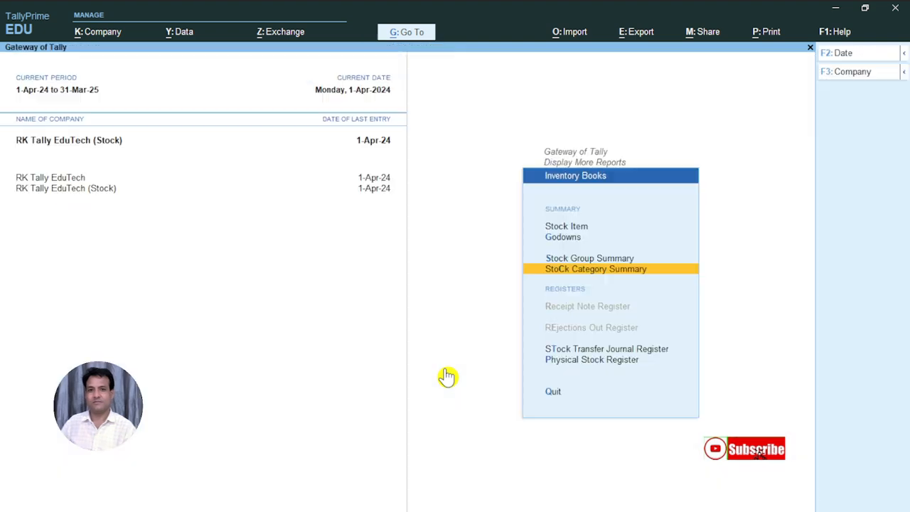
View the Stock Group Summary for the TV group.
key("Up")
key("Return")
key("Down")
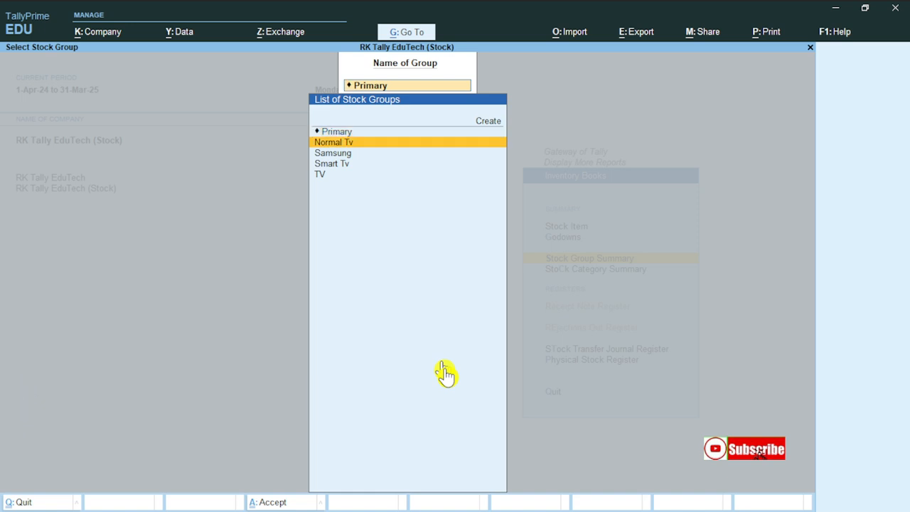
key("Down")
key("Down")
key("Down")
key("Return")
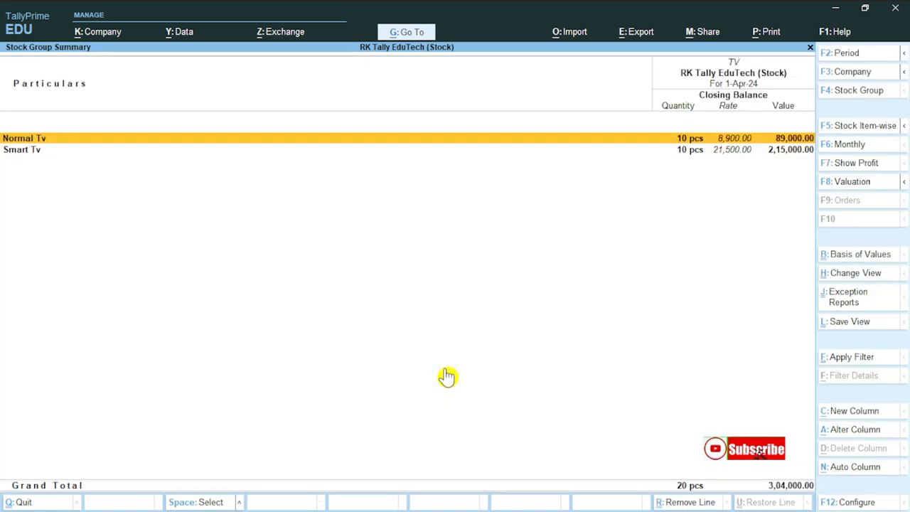
Switch the Stock Group Summary to the Samsung group and to Normal Tv, and close the report.
key("F4")
key("Up")
key("Up")
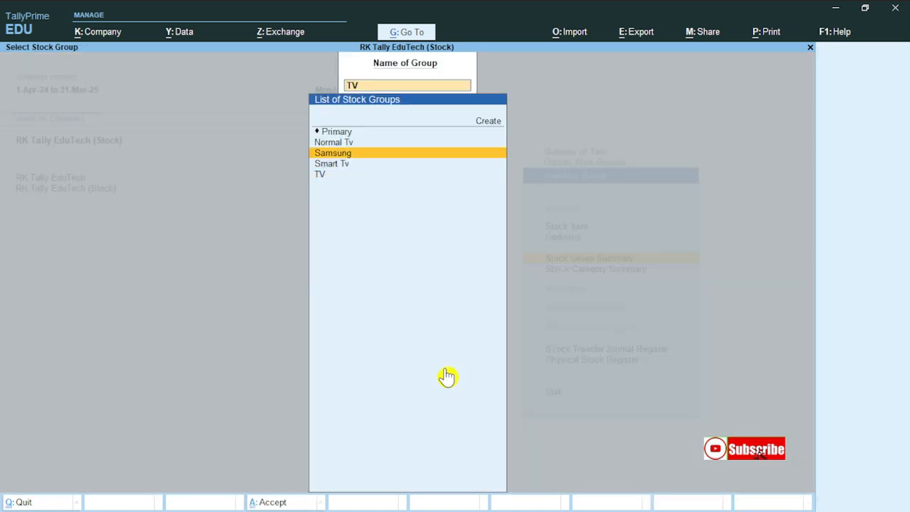
key("Return")
key("F4")
key("Up")
key("Return")
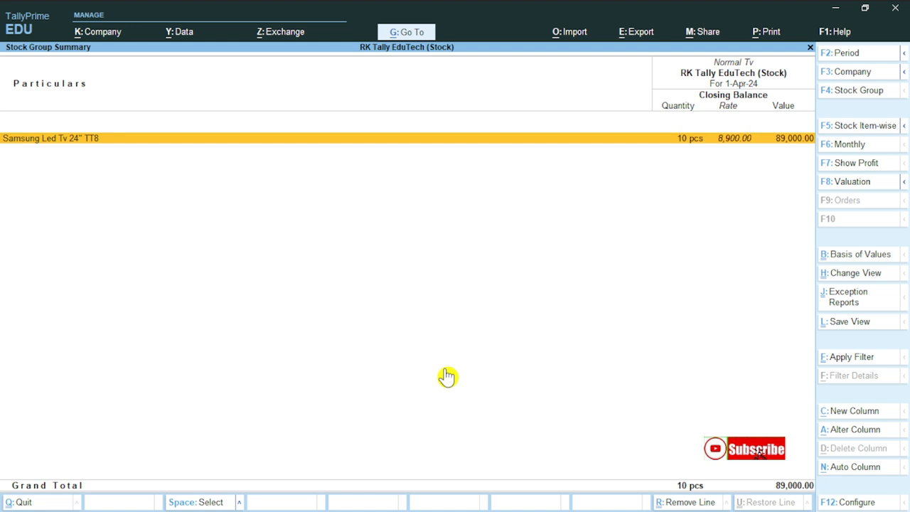
key("F4")
key("Escape")
key("Escape")
key("Escape")
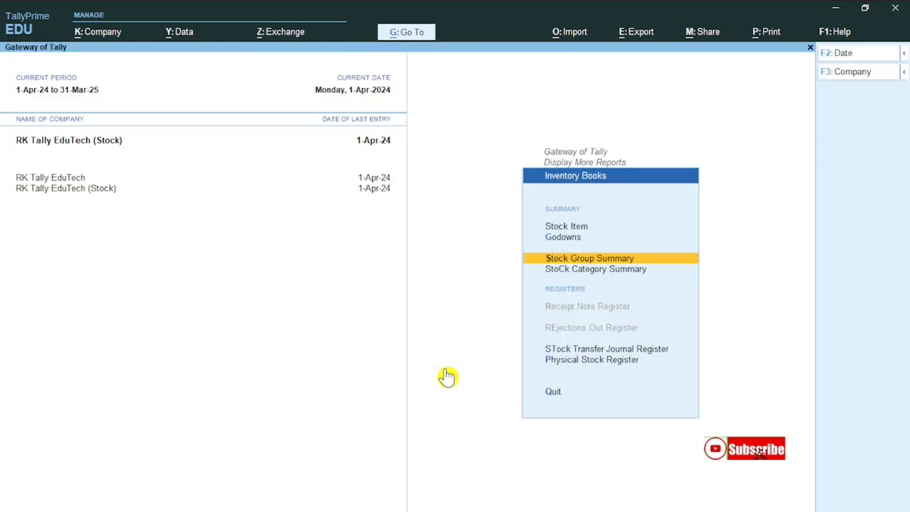
key("Down")
key("Down")
key("Down")
key("Down")
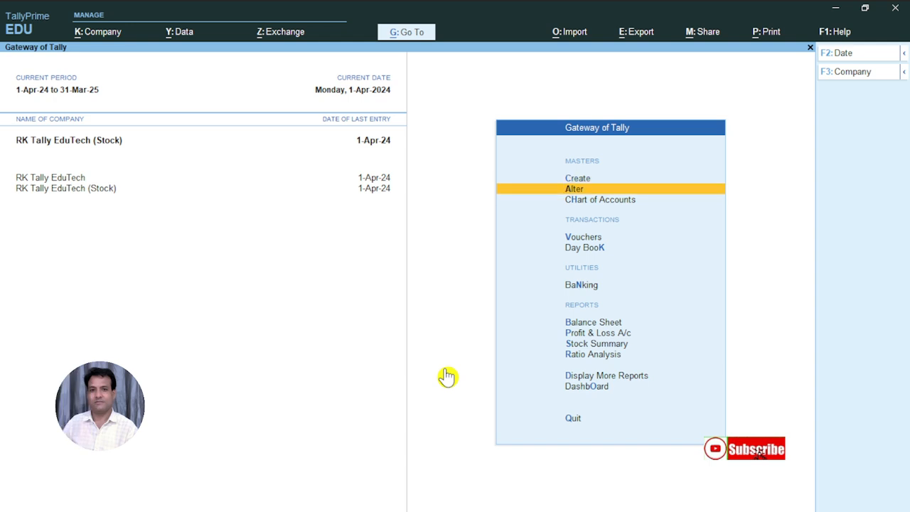
key("Return")
key("Down")
key("Down")
key("Down")
key("Down")
key("Down")
key("Down")
key("Down")
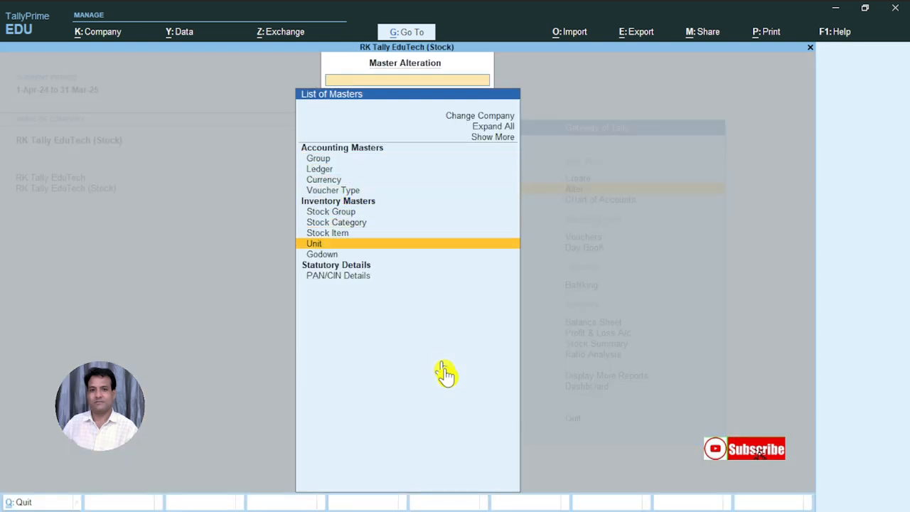
key("Up")
key("Up")
key("Up")
key("Return")
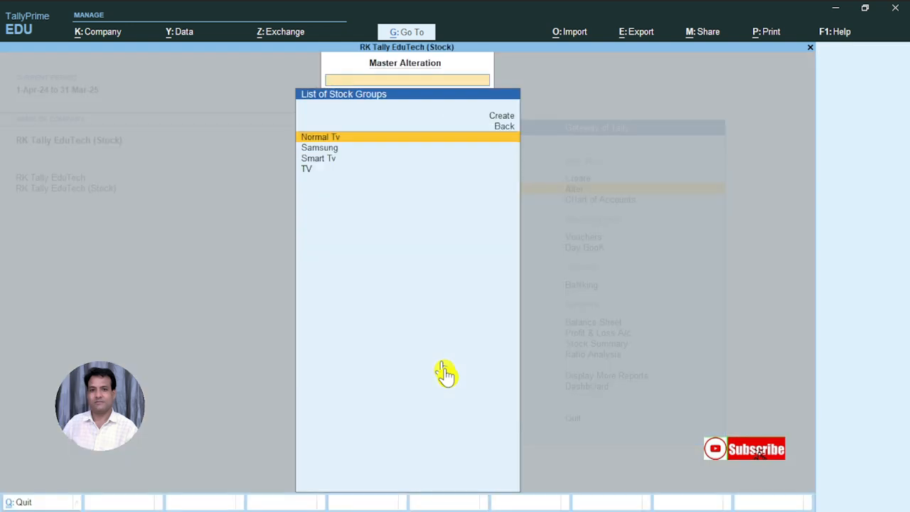
key("Escape")
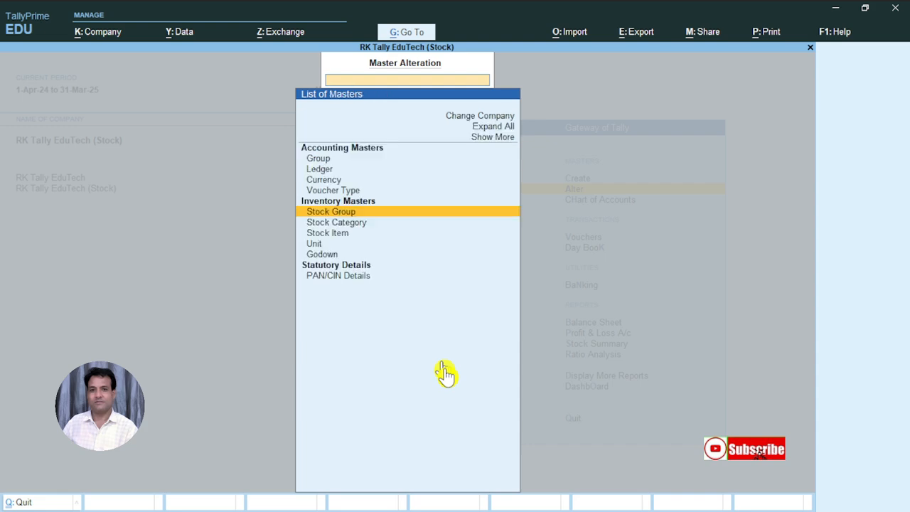
key("Escape")
Create a stock group named LG under Primary and return to the masters list.
key("Up")
key("Return")
key("Down")
key("Down")
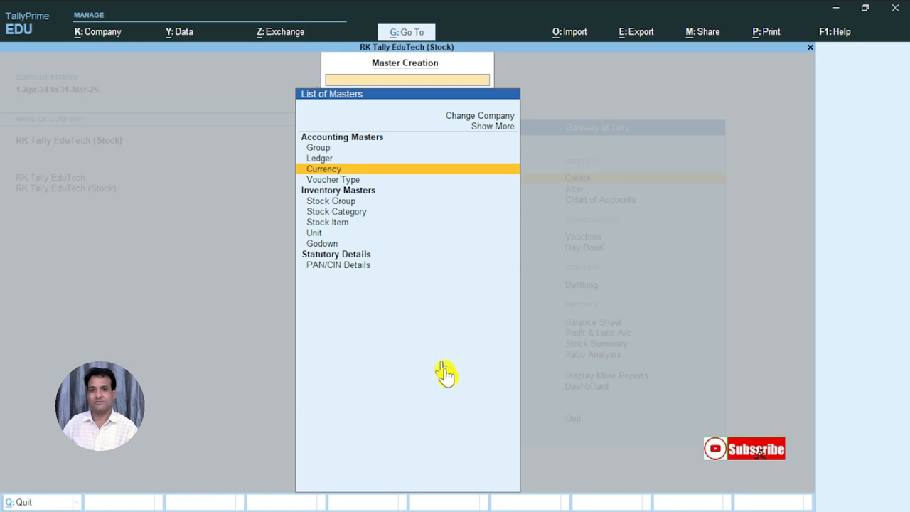
key("Up")
key("Down")
key("Down")
key("Down")
key("Down")
key("Return")
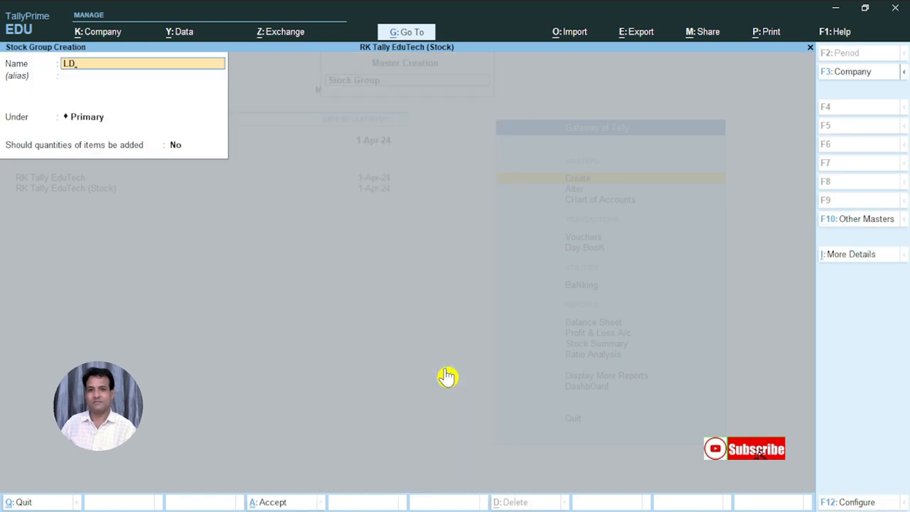
type("LG")
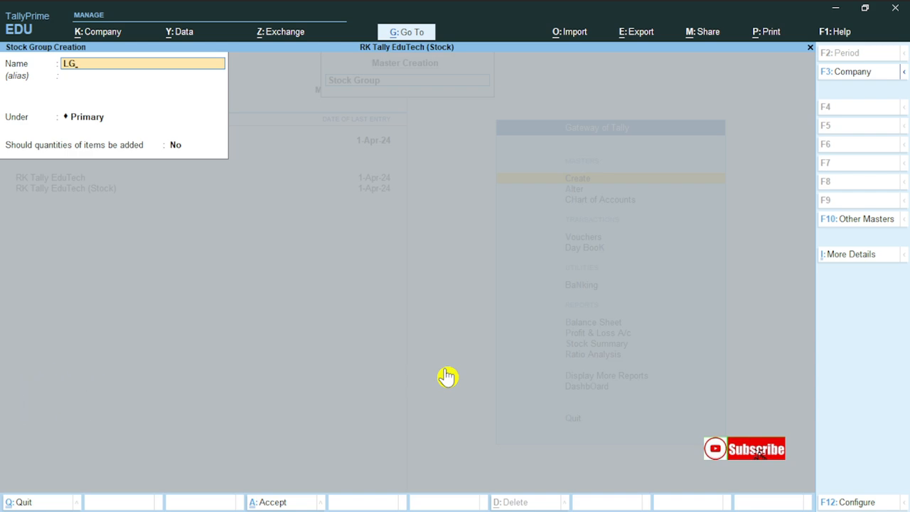
key("Return")
key("Return")
key("Return")
key("Return")
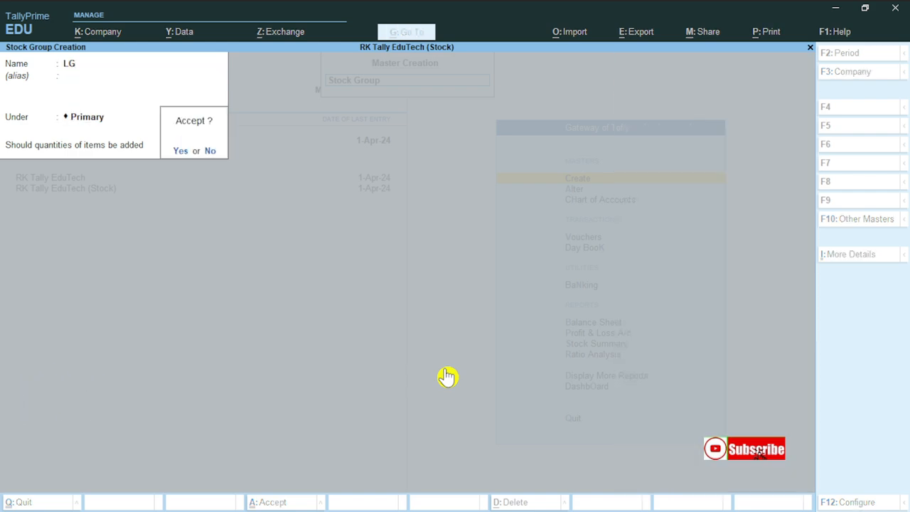
key("Return")
key("Escape")
key("Return")
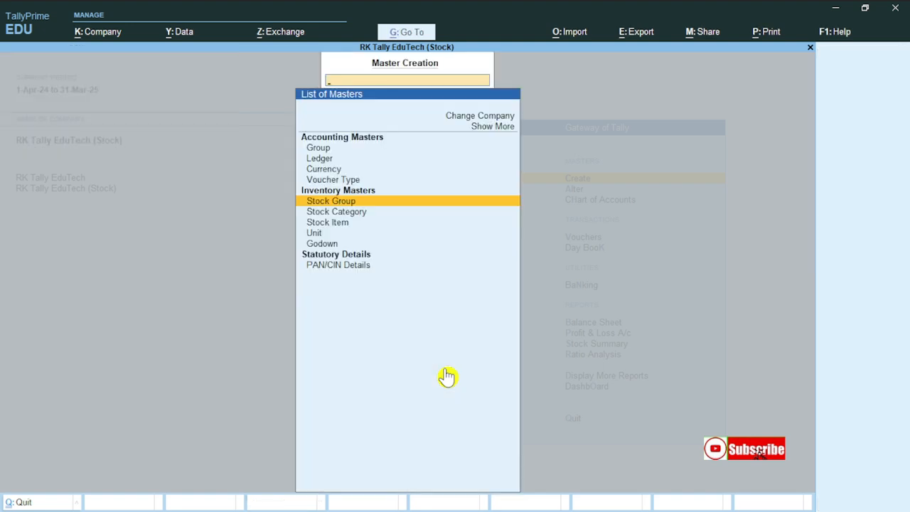
Start a new stock item named LG Led Tv 32" Smart TT555.
key("Down")
key("Down")
key("Return")
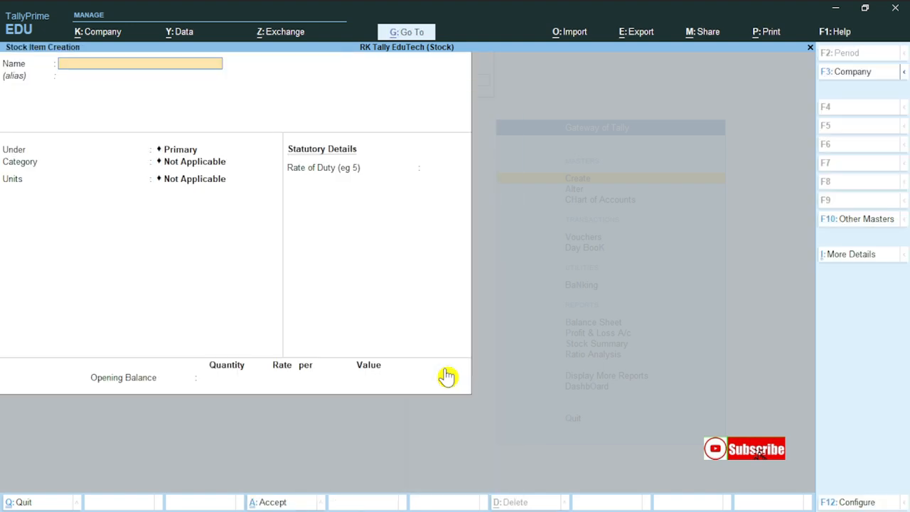
type("LG Led Tv 32")
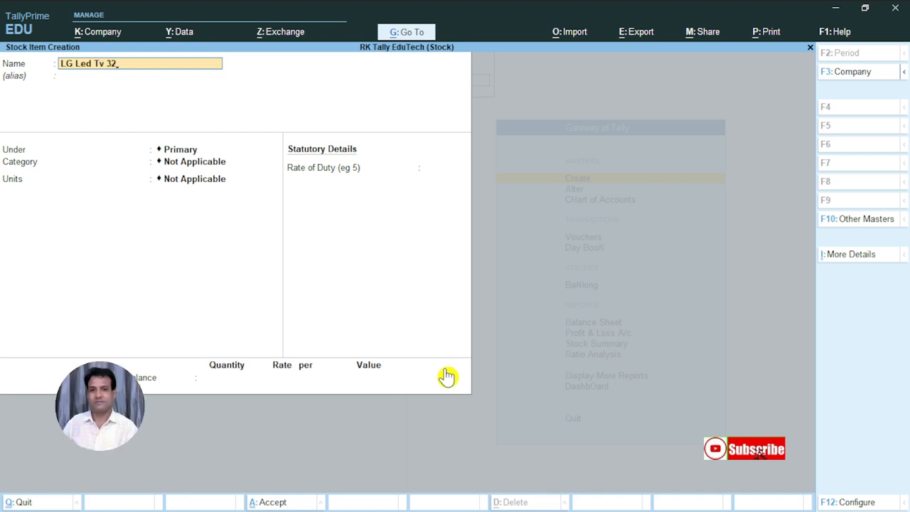
type("\" Smart TT555")
key("Return")
key("Return")
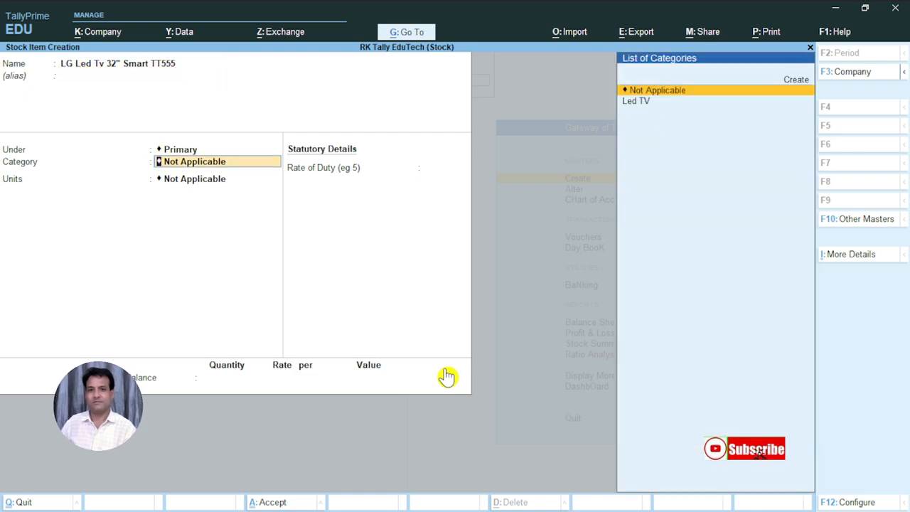
Place the new stock item under group LG with category Led TV and unit pcs, and save it.
key("BackSpace")
key("Down")
key("Return")
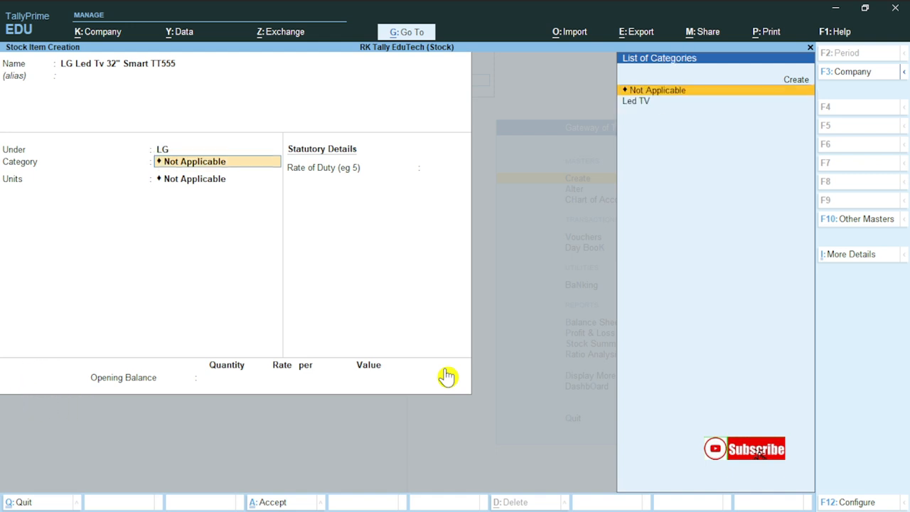
key("Down")
key("Return")
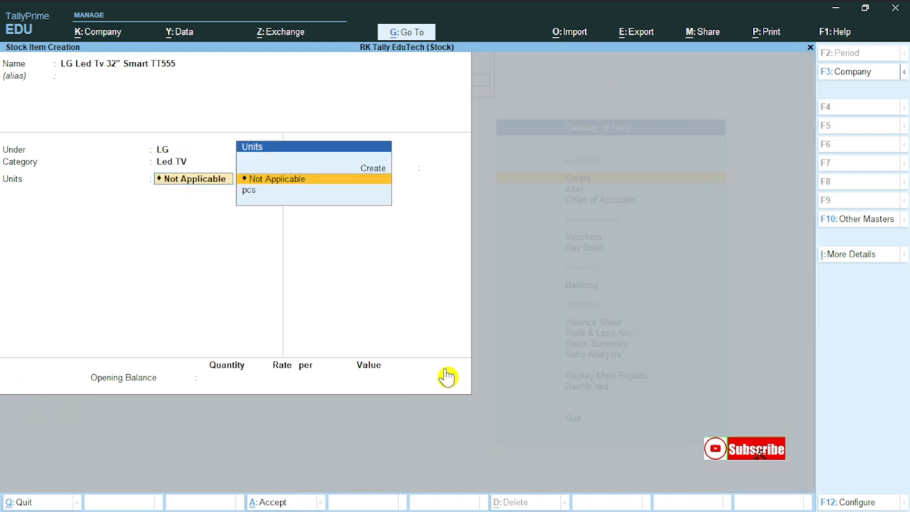
key("Down")
key("Return")
key("ctrl+a")
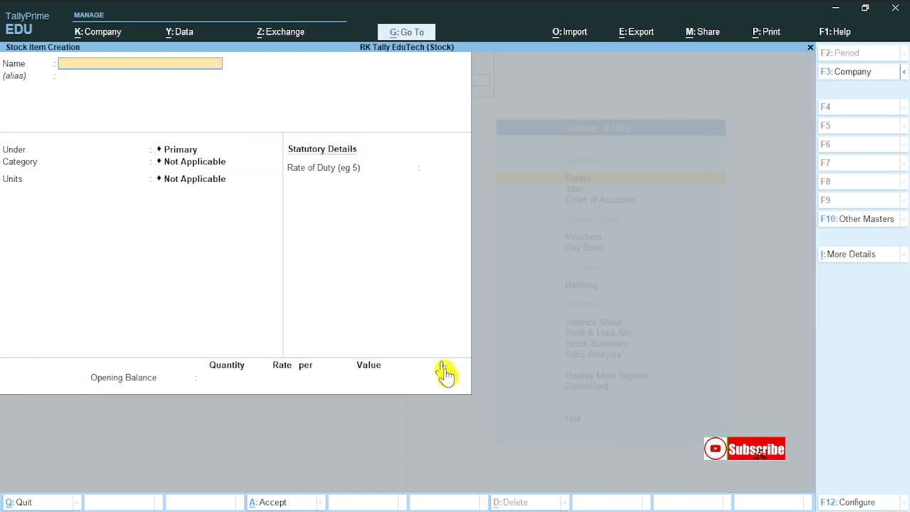
Review the saved Samsung Smart Led Tv 32" T-1001 stock item and return to the Gateway of Tally.
key("Page_Up")
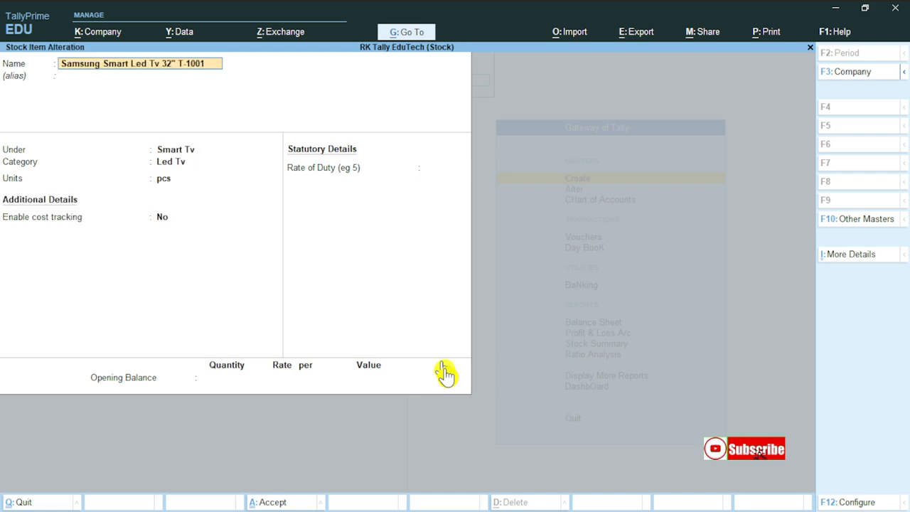
key("Escape")
key("Escape")
key("Return")
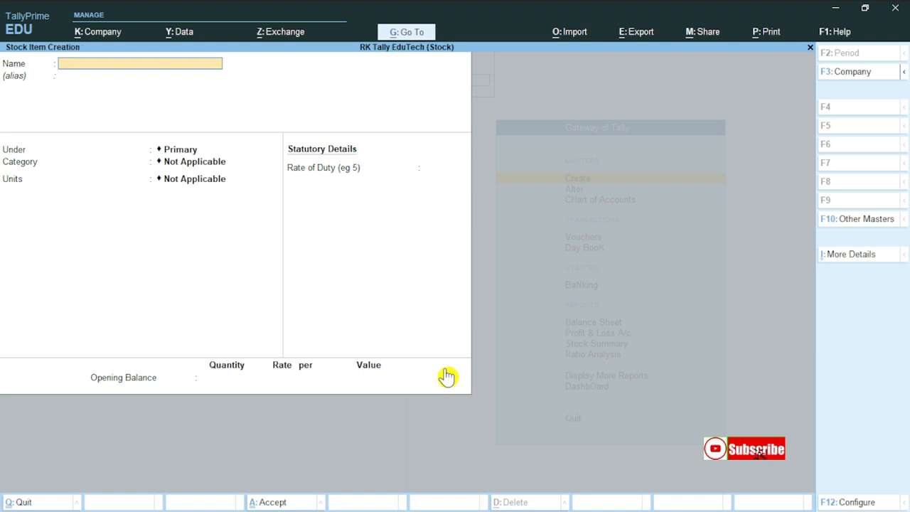
key("Escape")
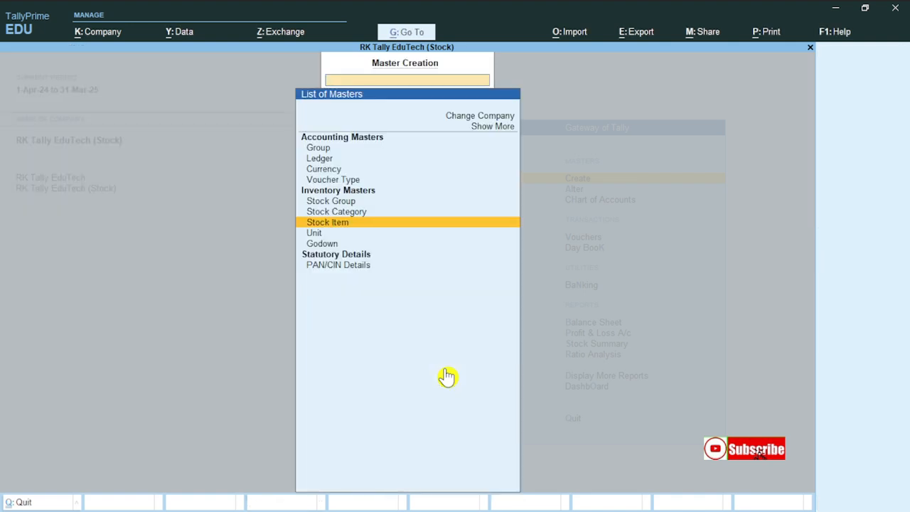
key("Escape")
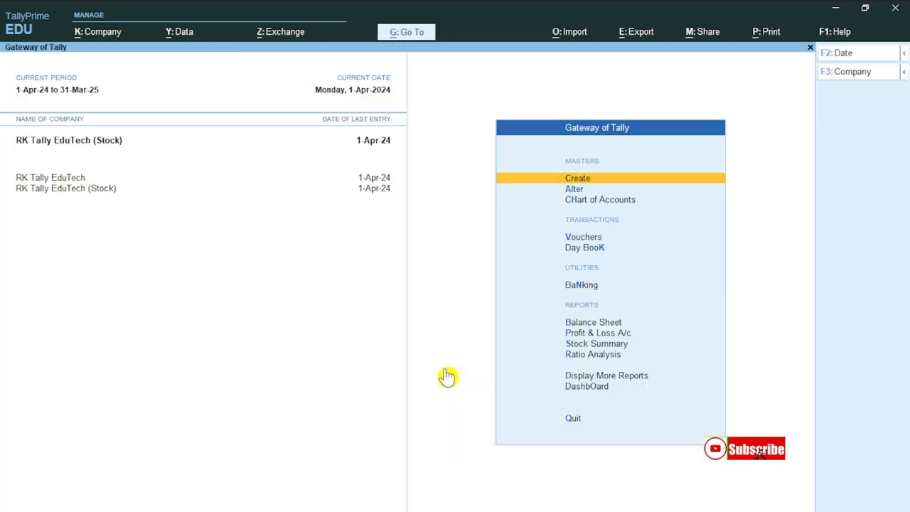
key("Escape")
key("Escape")
Start a new purchase voucher, leaving the supplier invoice number and date blank.
key("Down")
key("Down")
key("Down")
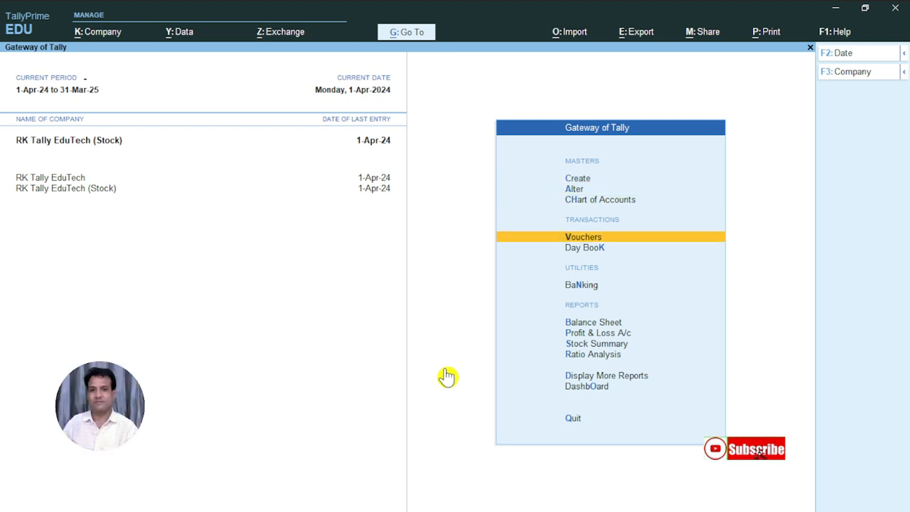
key("Return")
key("Return")
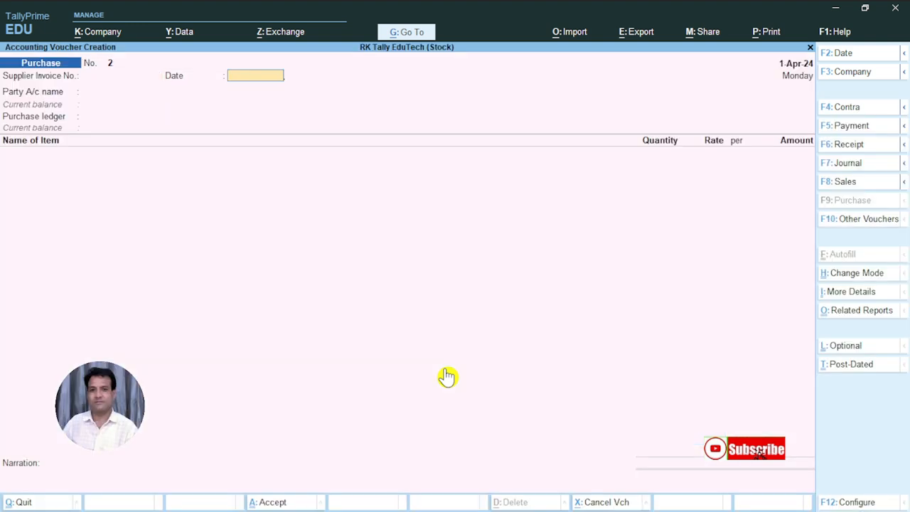
key("Return")
Select Cash as the party account, leave the receipt and order details blank, and choose Purchase A/c as the purchase ledger.
key("Down")
key("Up")
key("Return")
key("Return")
key("Return")
key("Return")
key("Return")
key("Return")
key("Return")
key("Return")
key("Return")
key("Return")
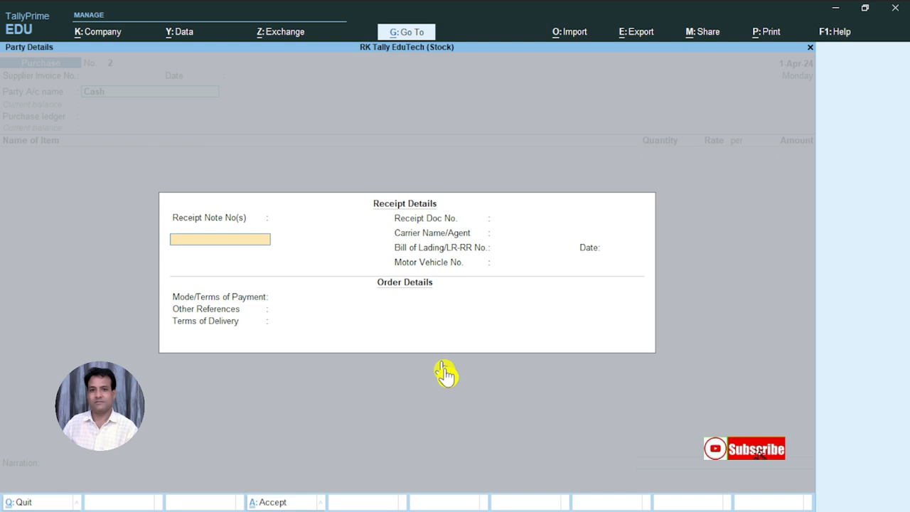
key("Return")
key("Return")
key("Return")
key("Return")
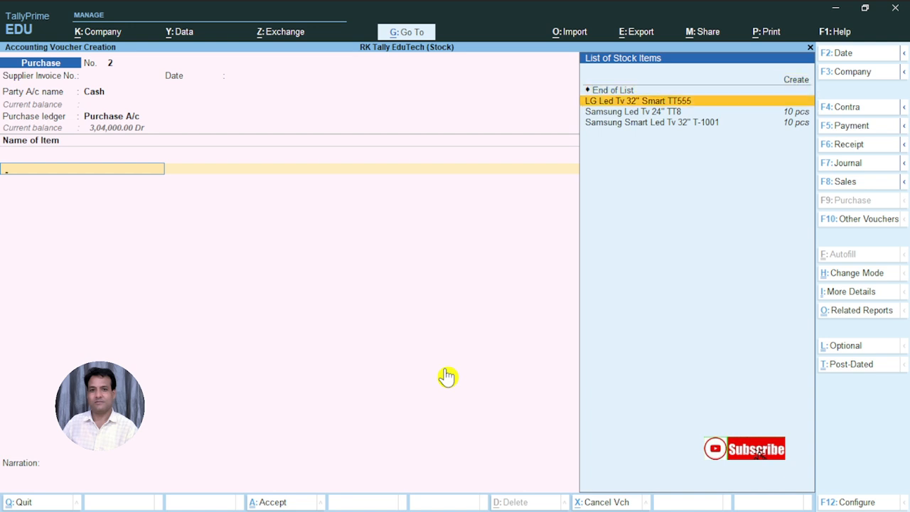
Add the LG Led Tv 32" Smart TT555 to the purchase, allocating 10 pcs to Godown - 1 at a rate of 21,500.
key("Return")
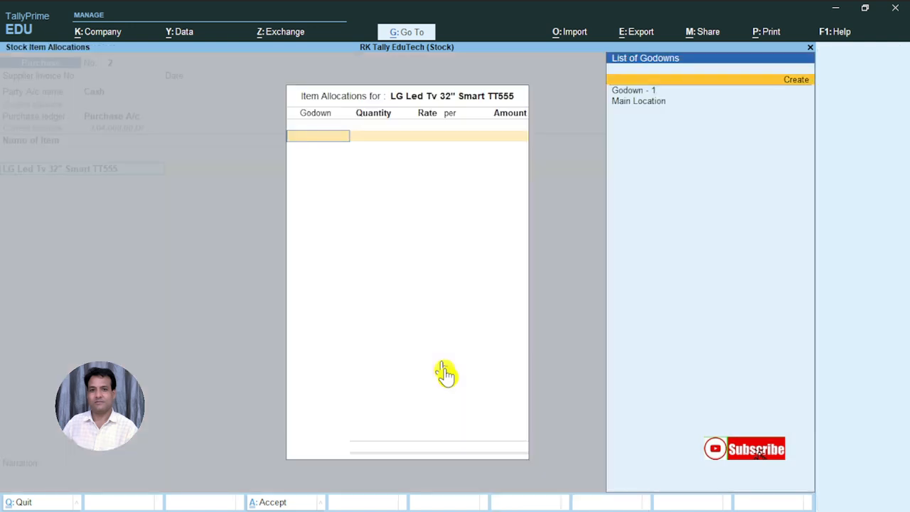
key("Return")
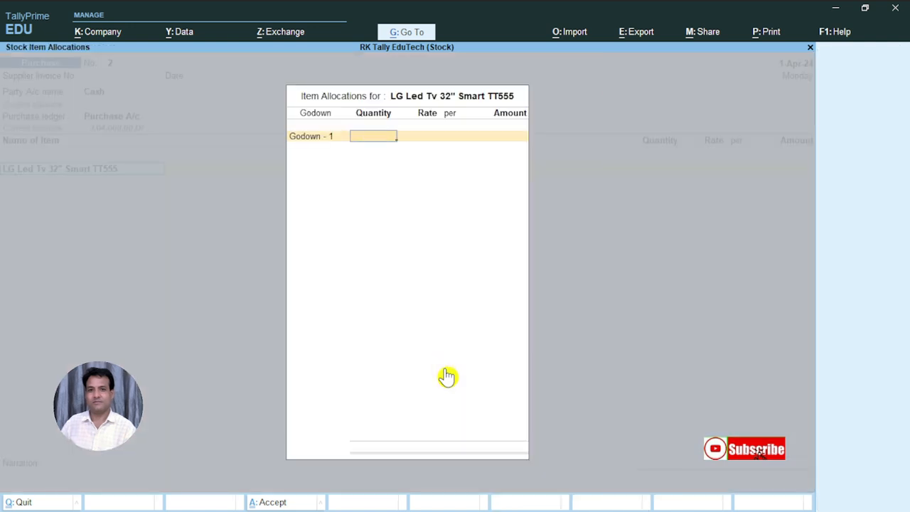
type("10")
key("Return")
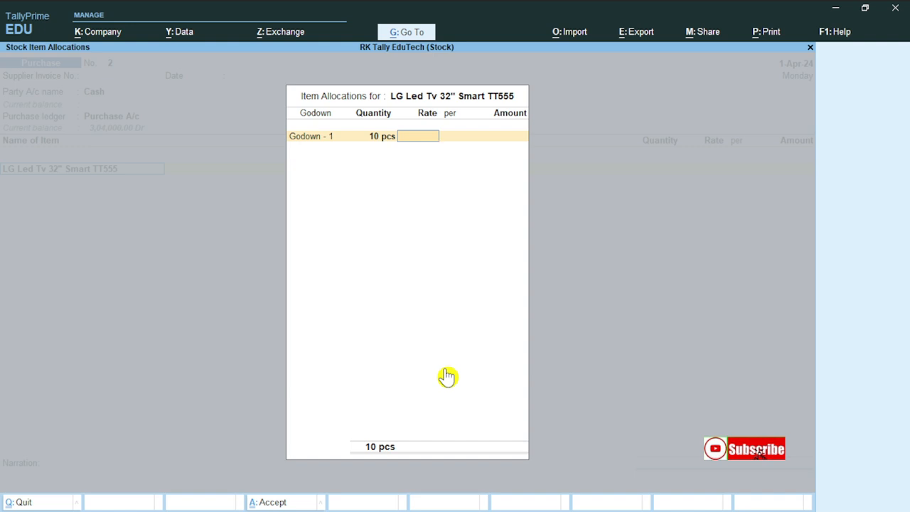
type("21500")
key("Return")
key("Return")
key("Return")
key("Return")
key("Return")
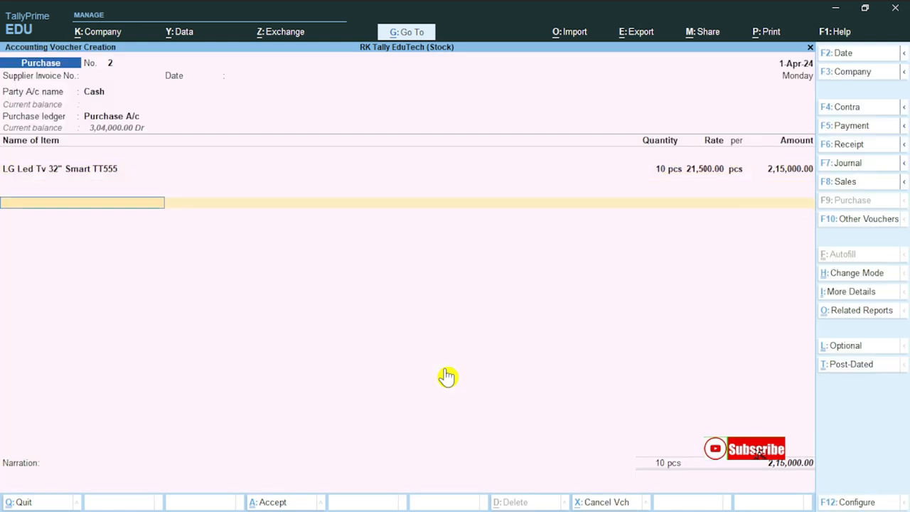
Add the Tax ledger at 18% to the purchase voucher and save it without a narration.
key("Return")
key("Return")
type("Tax")
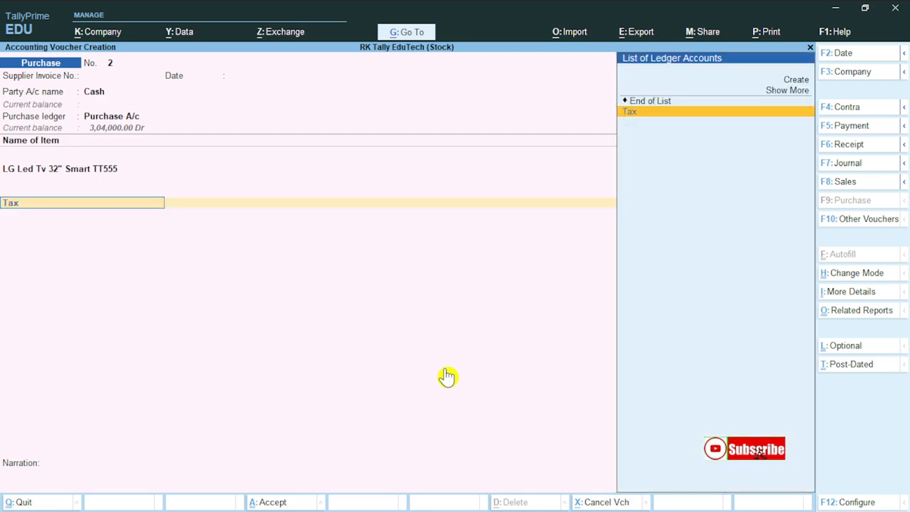
key("Return")
type("18")
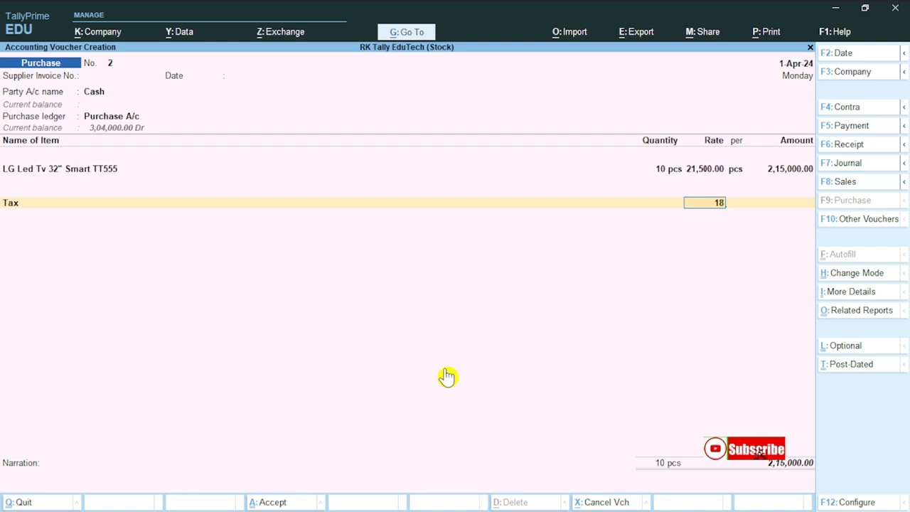
key("Return")
key("Return")
key("Return")
key("Return")
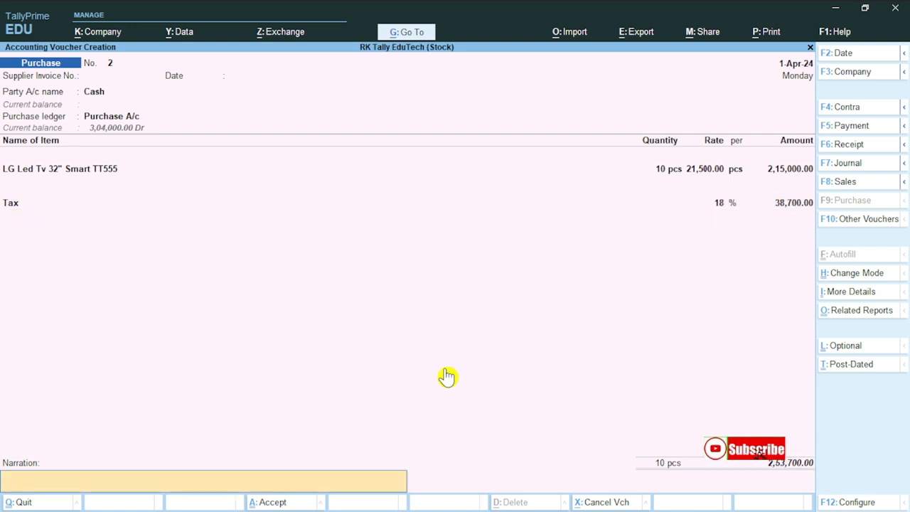
key("Return")
key("Return")
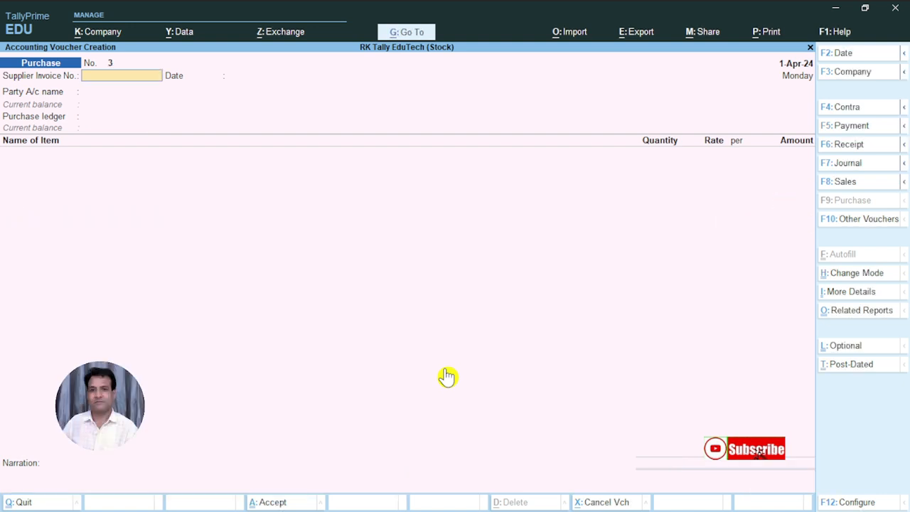
Leave voucher entry and open the Stock Summary report.
key("Escape")
key("Down")
key("Down")
key("Down")
key("Down")
key("Down")
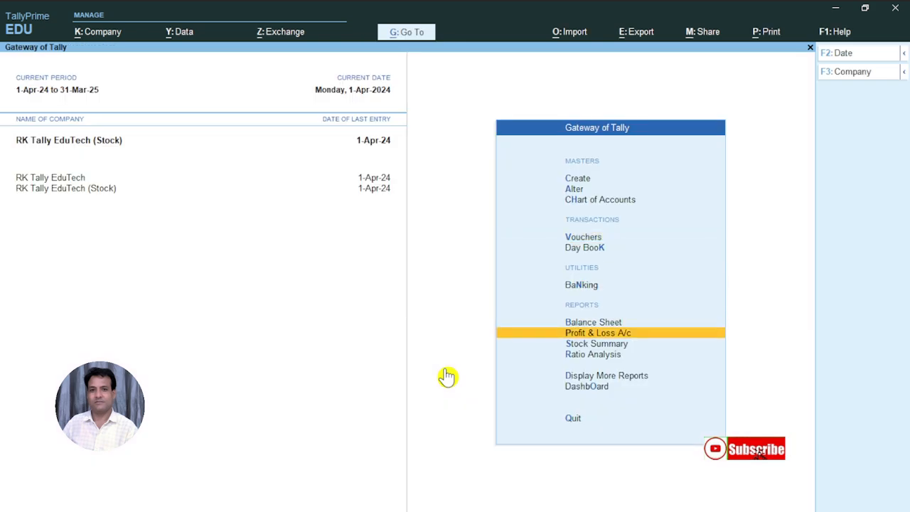
key("Return")
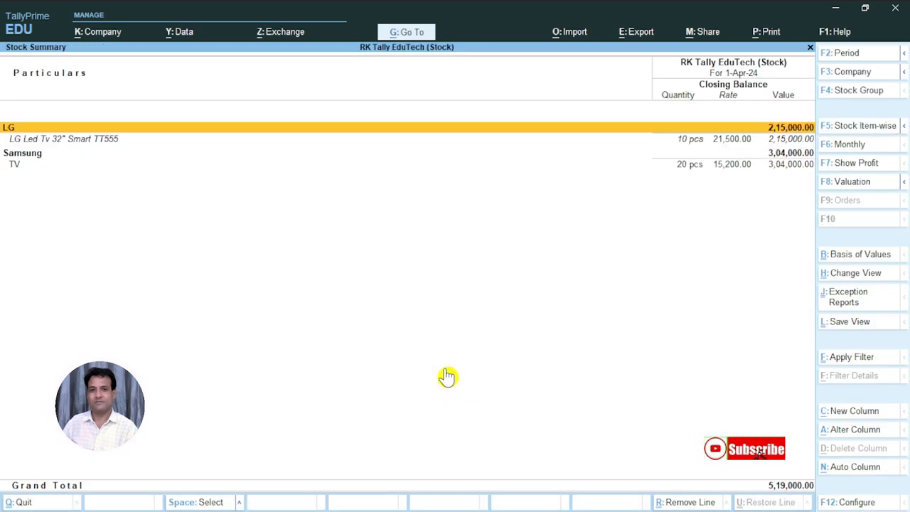
Drill down from the Samsung stock group through TV to the Normal Tv items, and return to the Stock Summary.
key("Down")
key("Down")
key("Up")
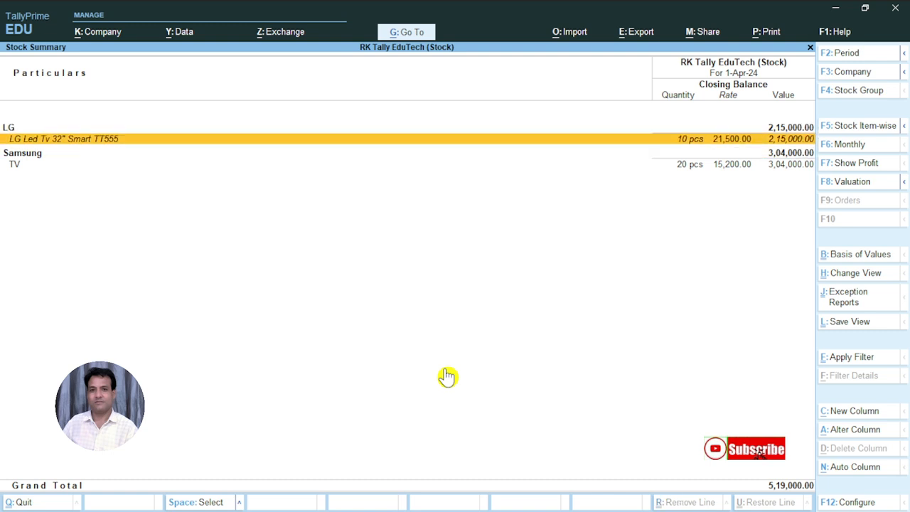
key("Down")
key("Return")
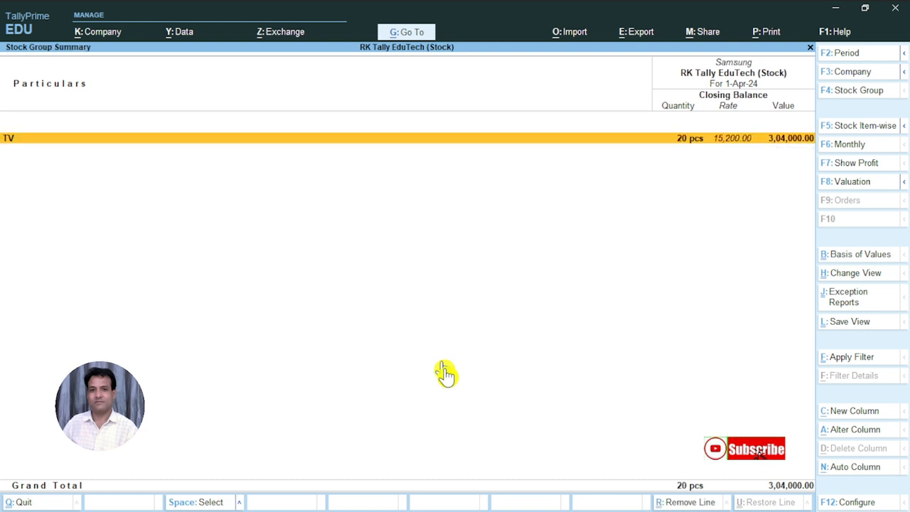
key("Return")
key("Return")
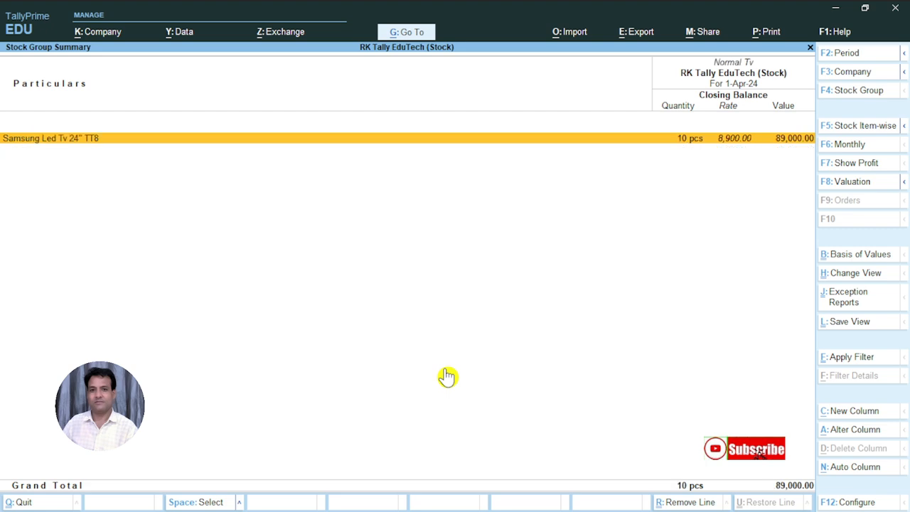
key("Escape")
key("Escape")
key("Escape")
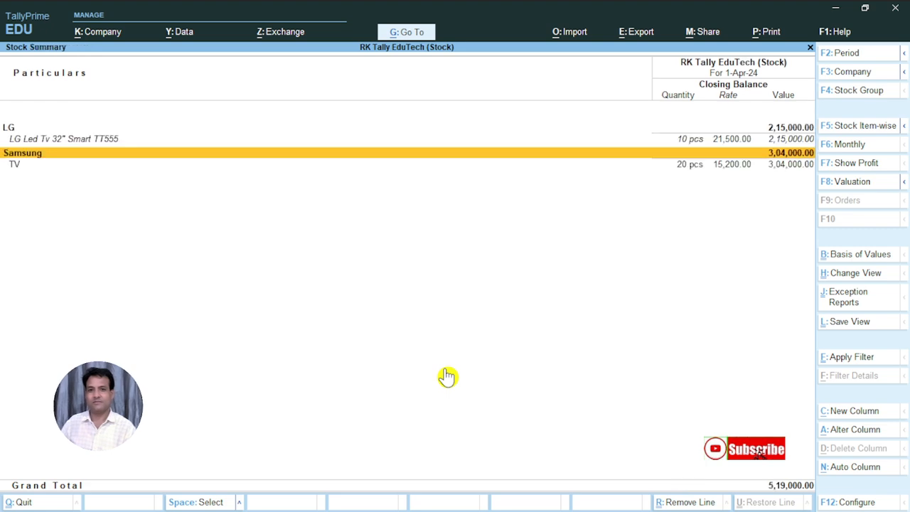
Compare the LG and Samsung groups, reopen Samsung's TV and Normal Tv levels, and go back to the Stock Summary.
key("Up")
key("Up")
key("Down")
key("Down")
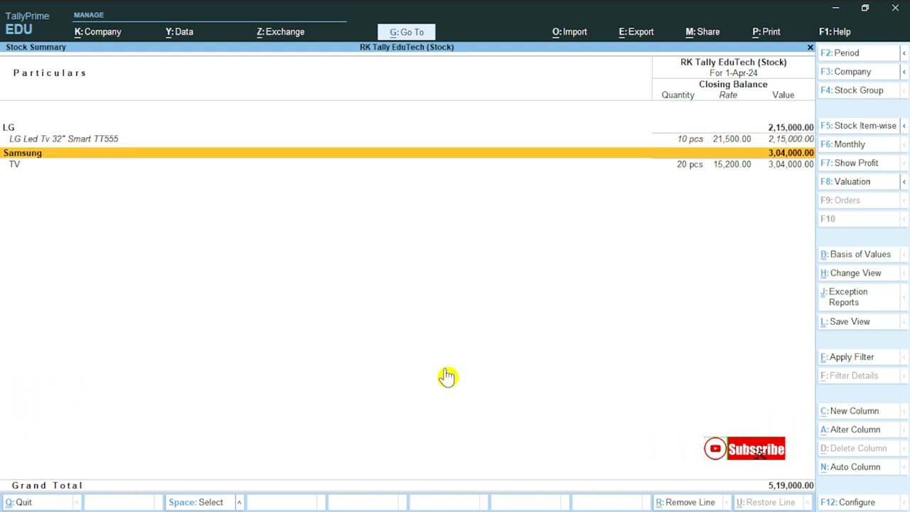
key("Return")
key("Return")
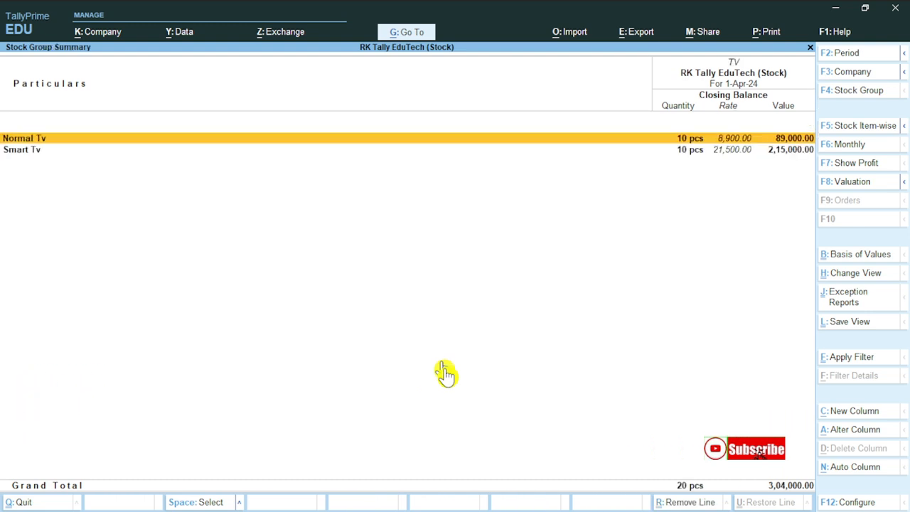
key("Return")
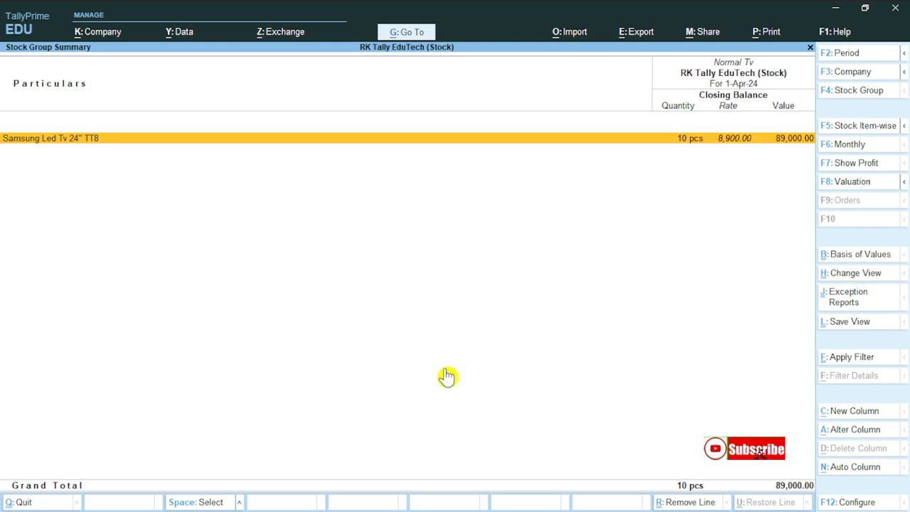
key("Escape")
key("Escape")
key("Escape")
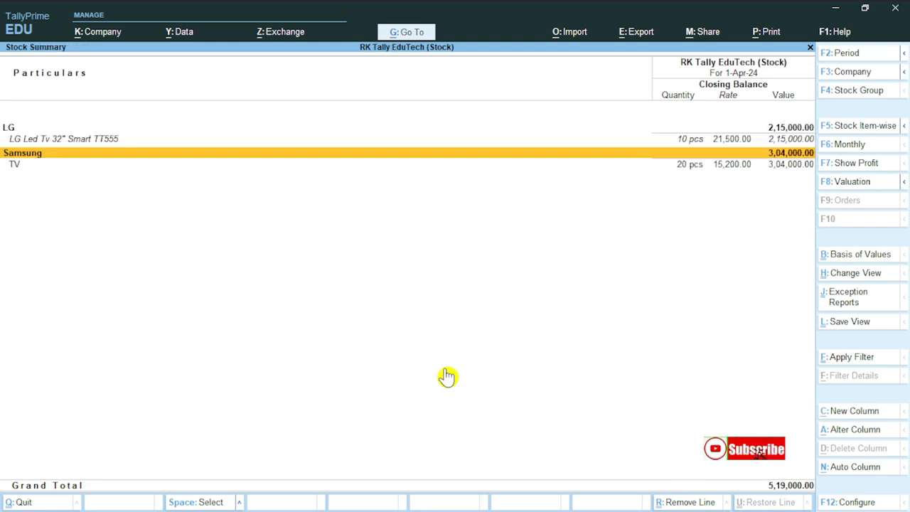
Compare the LG Led Tv 32" Smart TT555 line with the Samsung group line, and return to the Gateway of Tally.
key("Up")
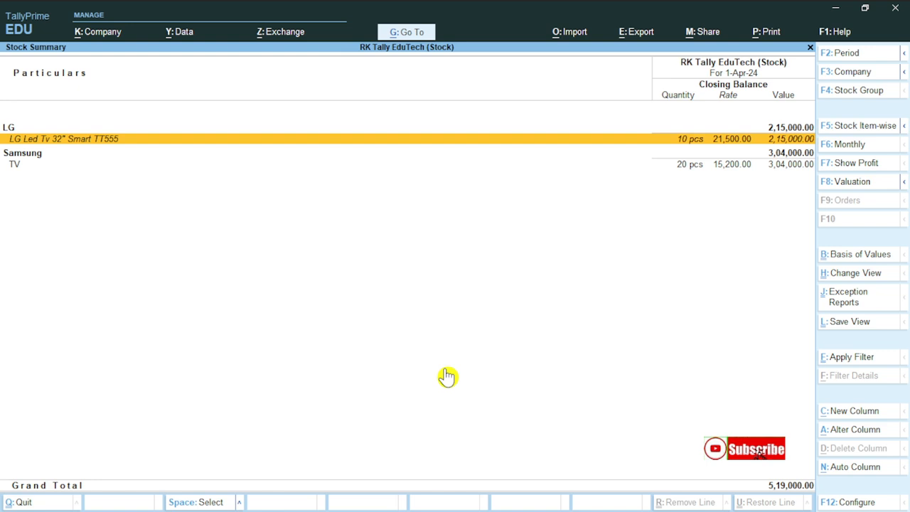
key("Down")
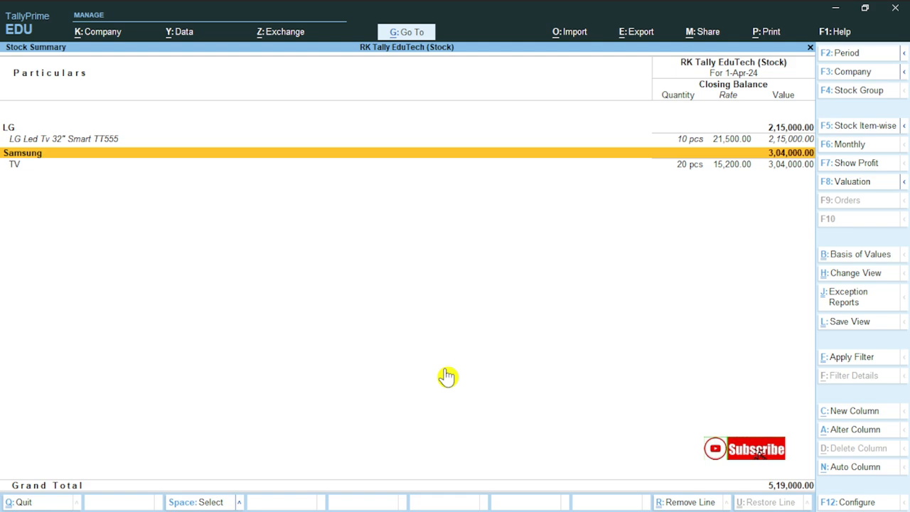
key("Up")
key("Up")
key("Down")
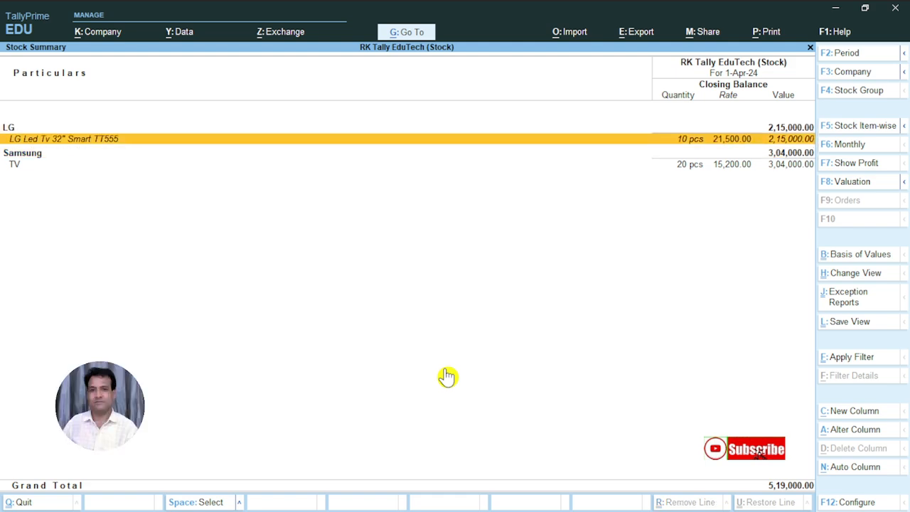
key("Up")
key("Down")
key("Escape")
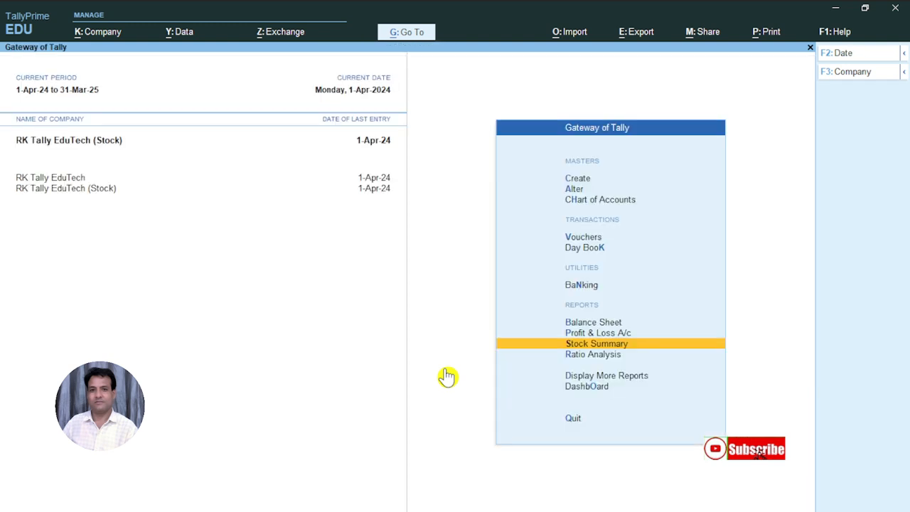
Switch to Inventory Master.pdf in Adobe Acrobat and review its inventory master table and the stock group, stock category and unit diagrams.
key("alt+Tab")
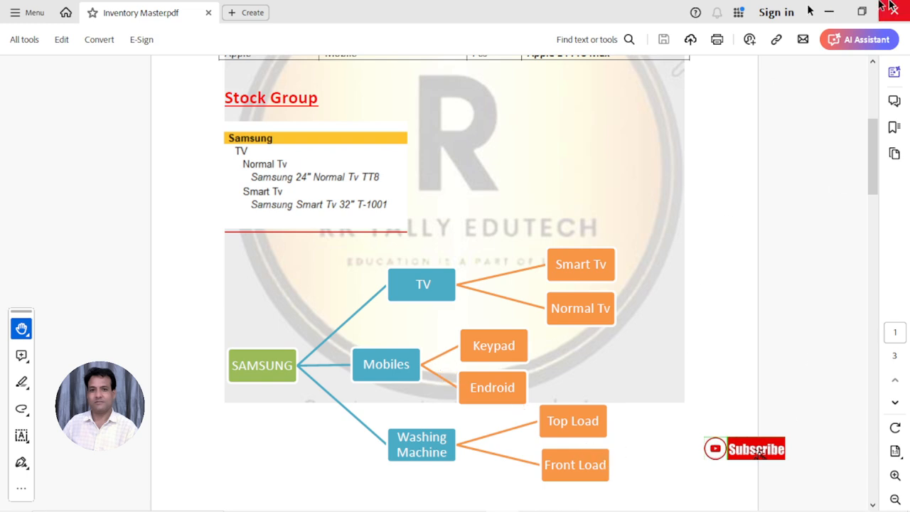
scroll(534, 365, "up", 5)
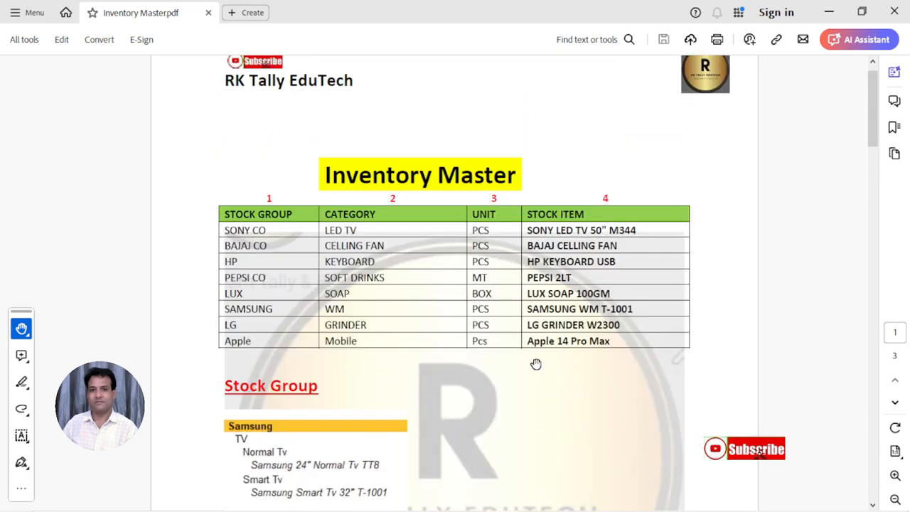
scroll(490, 266, "up", 1)
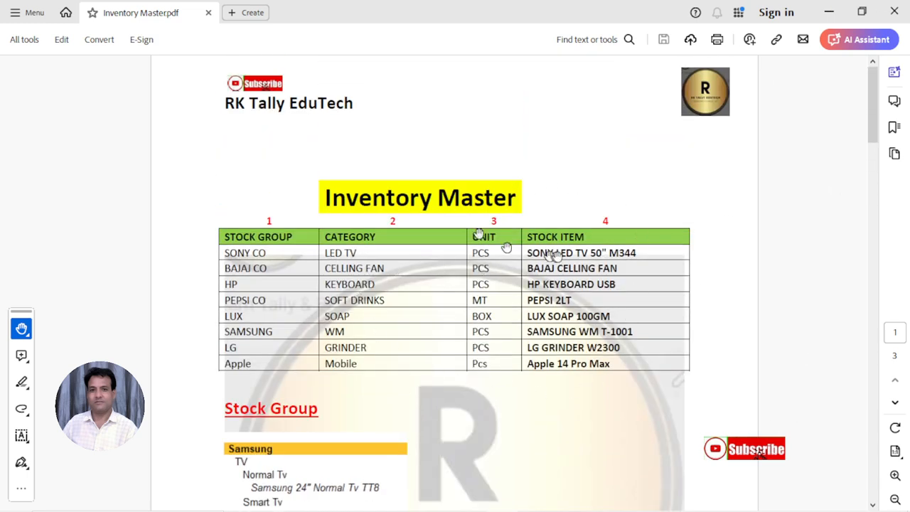
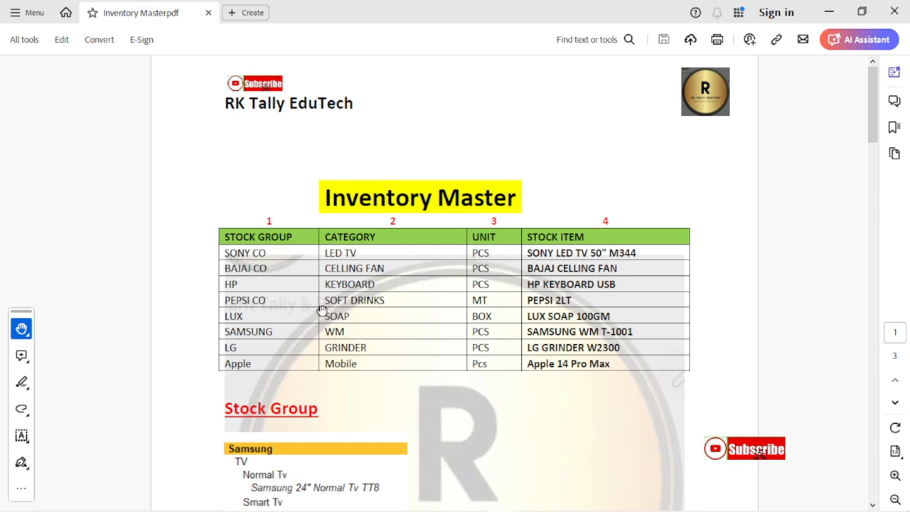
scroll(321, 311, "down", 5)
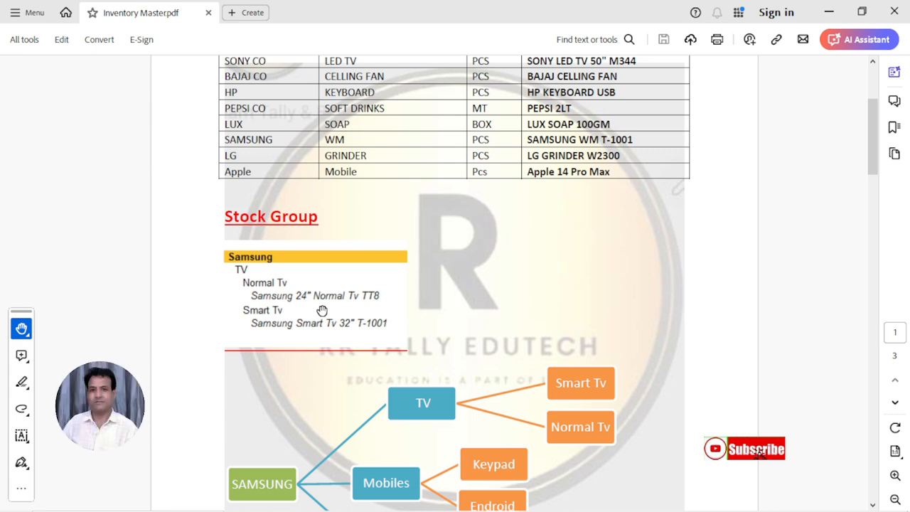
scroll(322, 311, "down", 15)
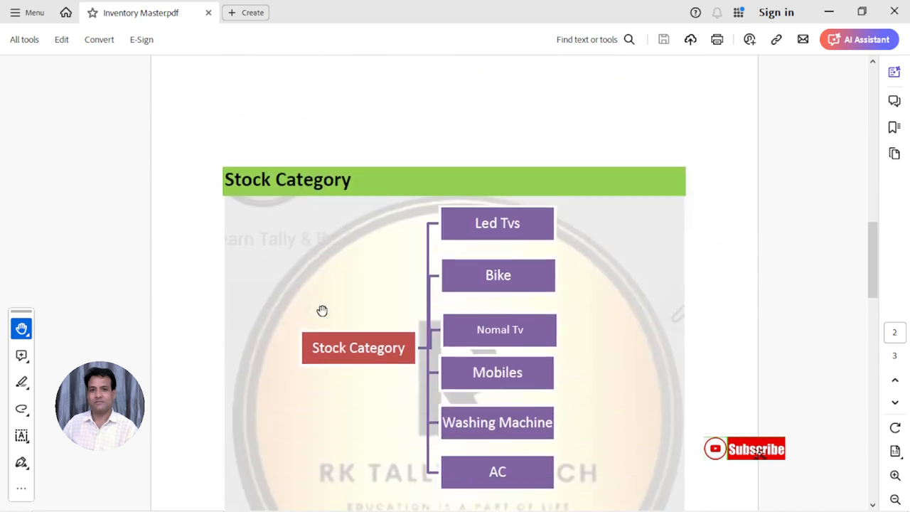
scroll(322, 311, "down", 10)
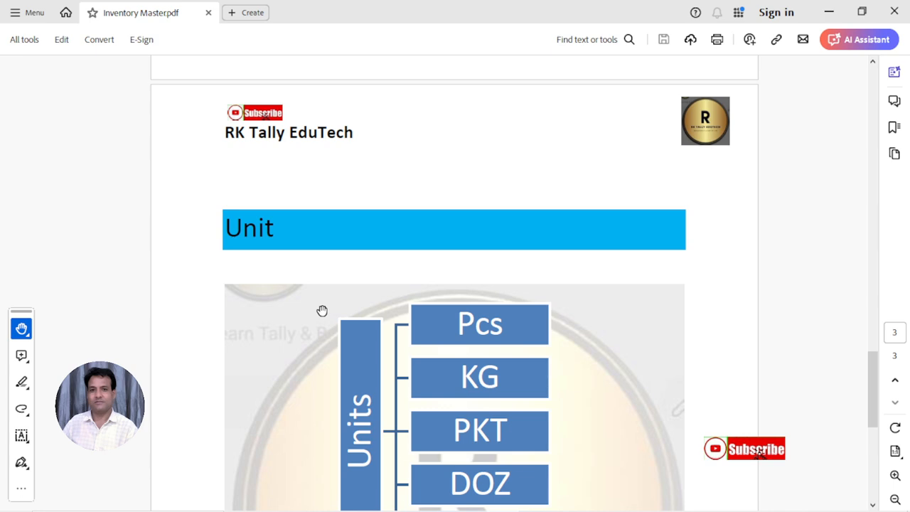
scroll(322, 310, "up", 10)
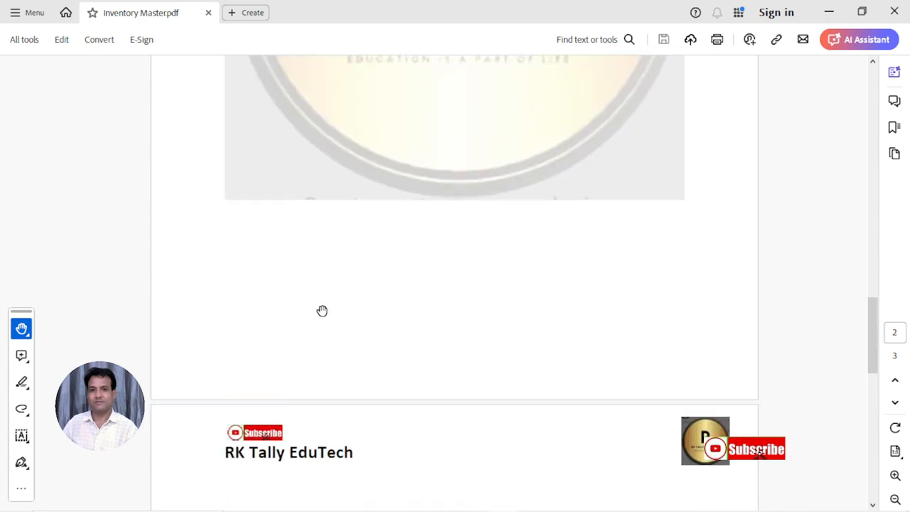
scroll(322, 311, "up", 10)
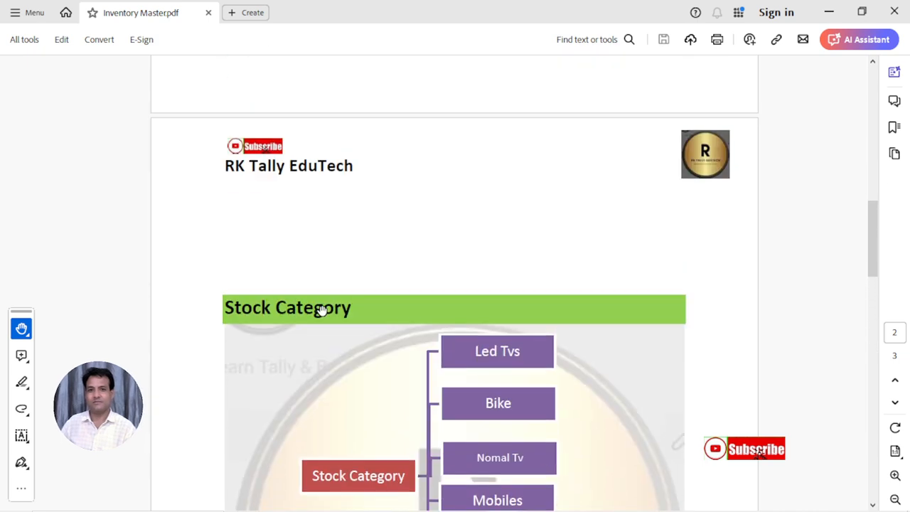
scroll(323, 311, "up", 8)
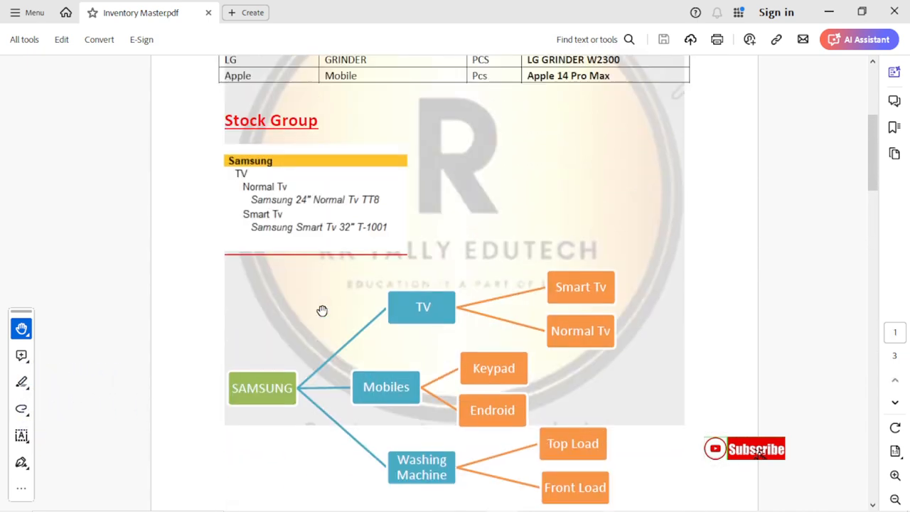